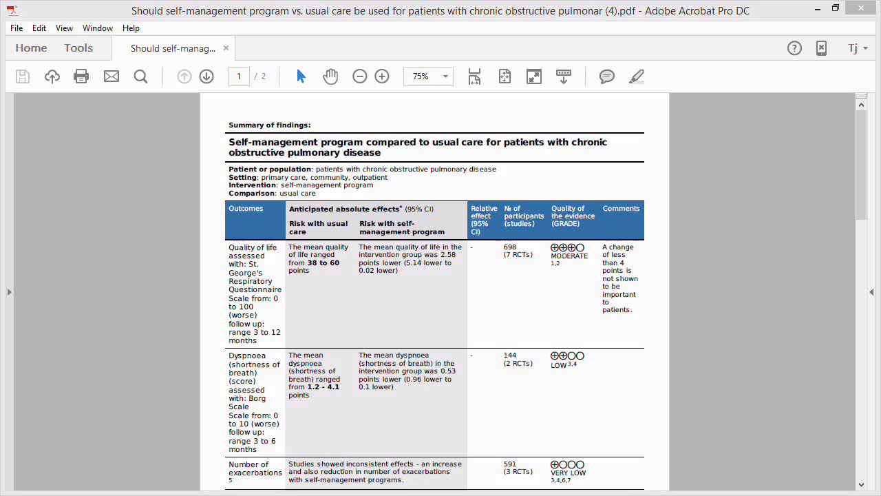
{"action": "left_click", "coordinate": [548, 268]}
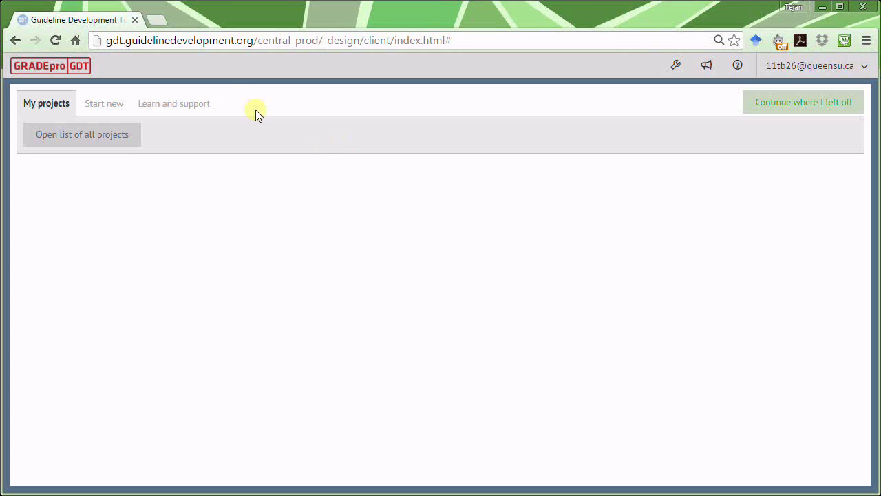
{"action": "left_click", "coordinate": [180, 108]}
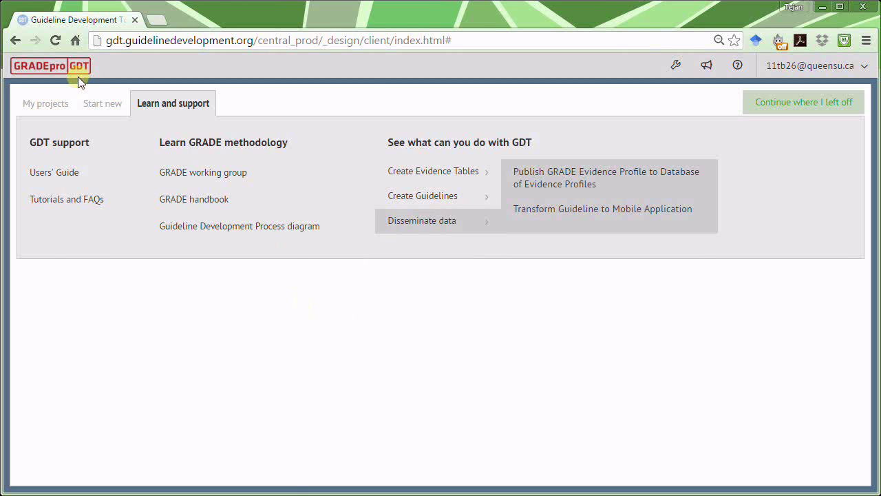
Step: Start a new Summary of Findings (SoF) Table project named "Self-management and COPD"
{"action": "left_click", "coordinate": [100, 107]}
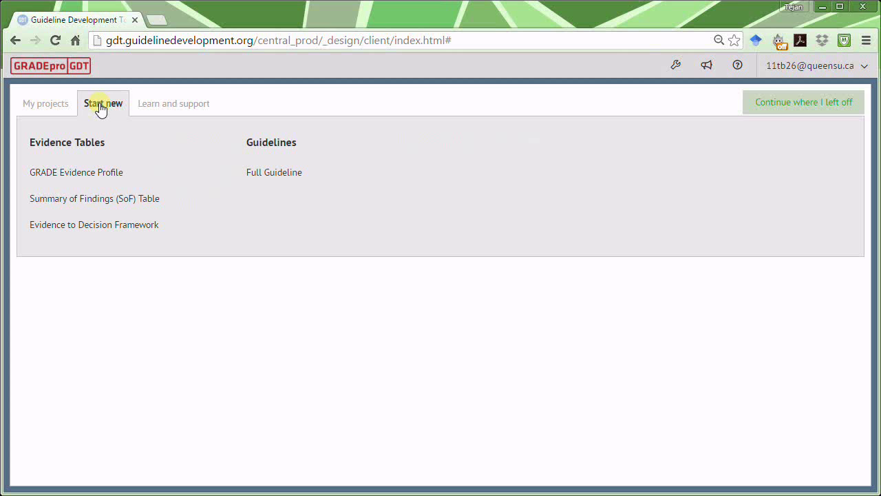
{"action": "left_click", "coordinate": [110, 205]}
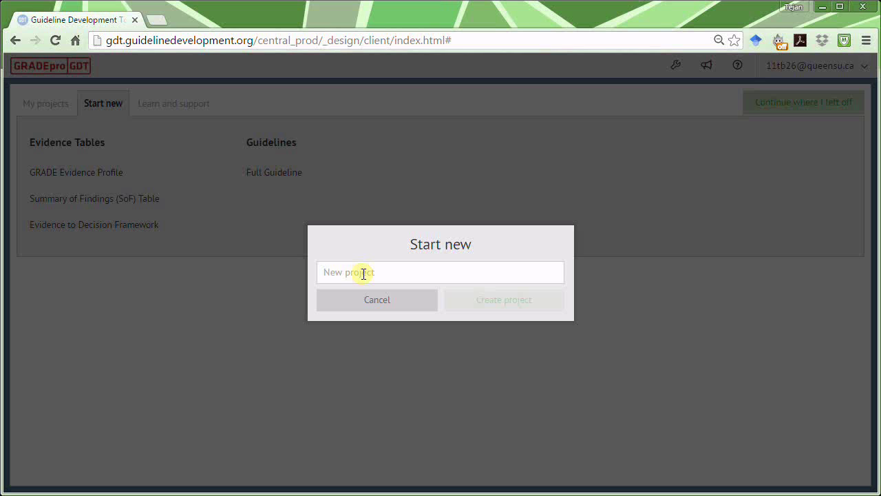
{"action": "type", "text": "Self-management and COPD"}
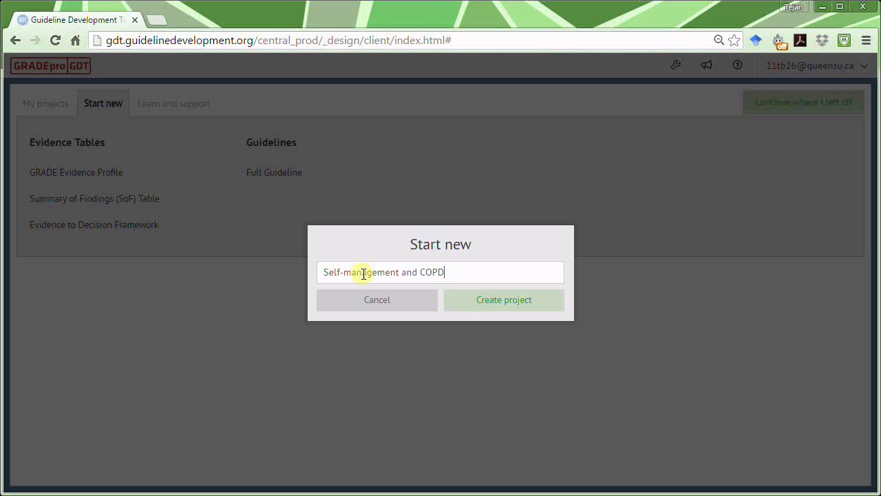
{"action": "left_click", "coordinate": [487, 301]}
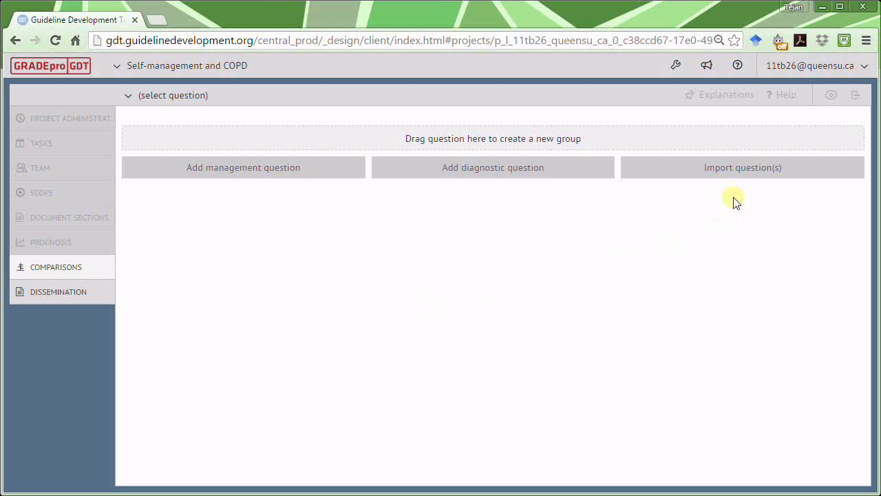
Step: Import both self-management comparison questions from the RevMan file "selfmanagement for video"
{"action": "left_click", "coordinate": [717, 175]}
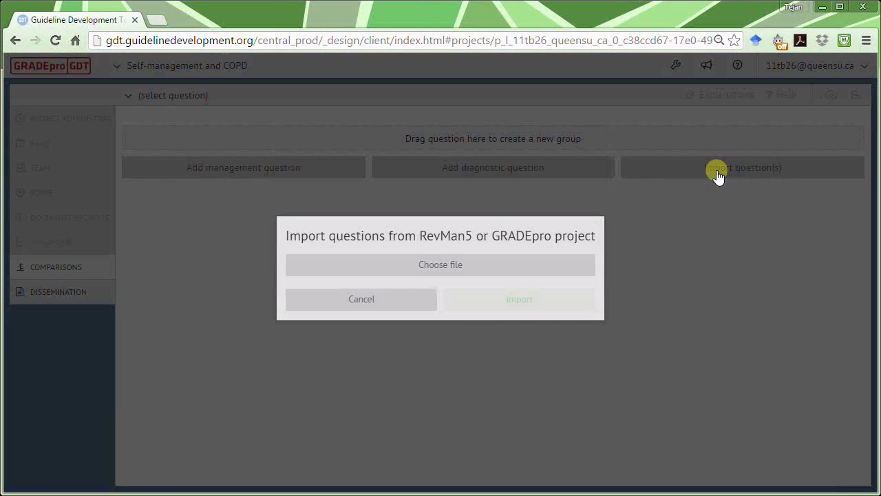
{"action": "left_click", "coordinate": [465, 274]}
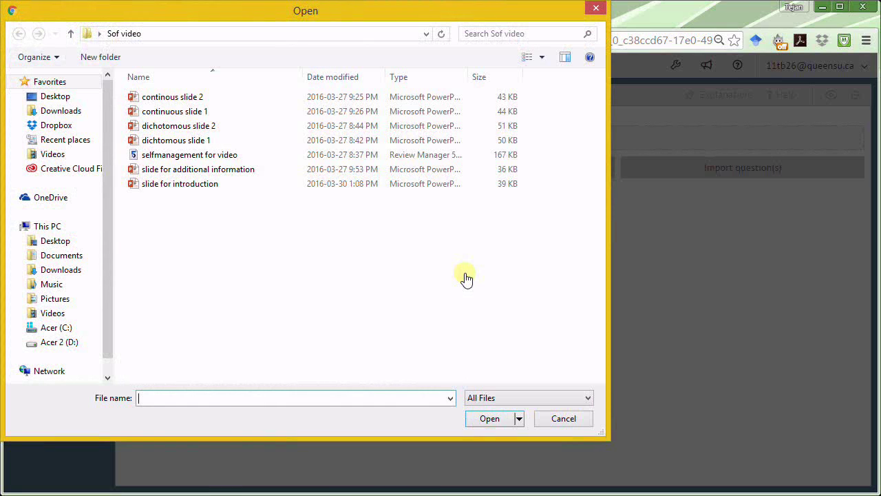
{"action": "left_click", "coordinate": [206, 155]}
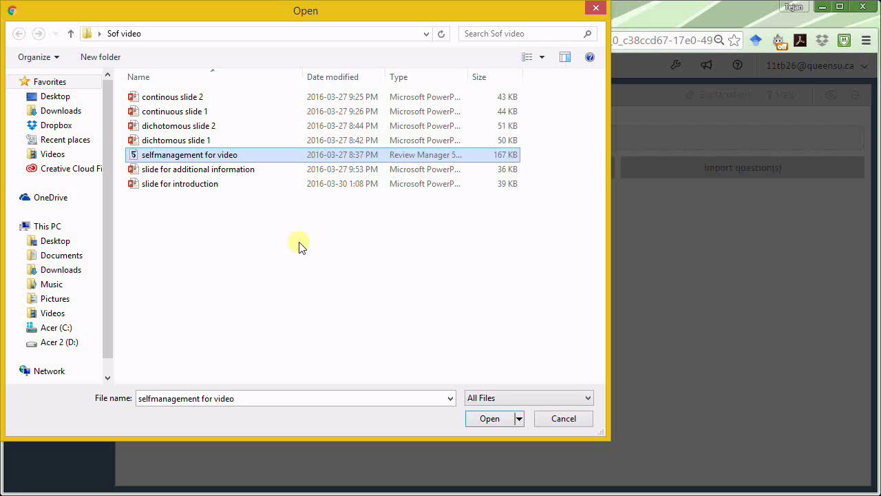
{"action": "left_click", "coordinate": [479, 419]}
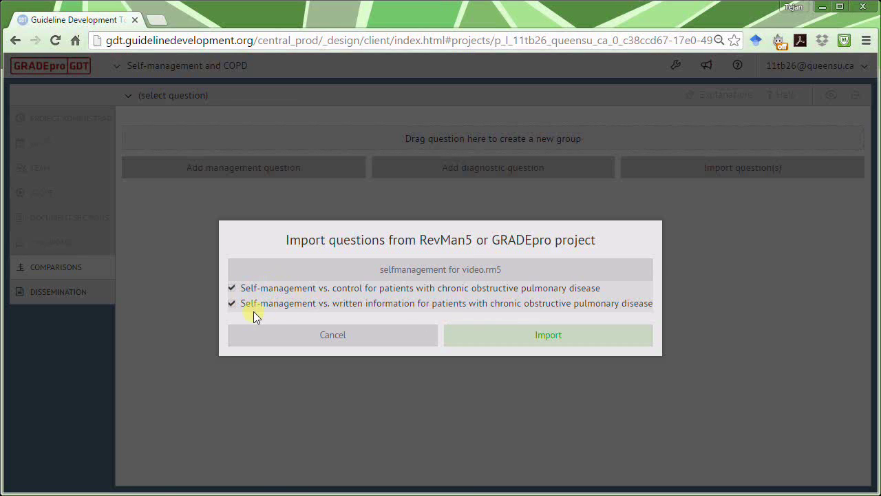
{"action": "left_click", "coordinate": [500, 338]}
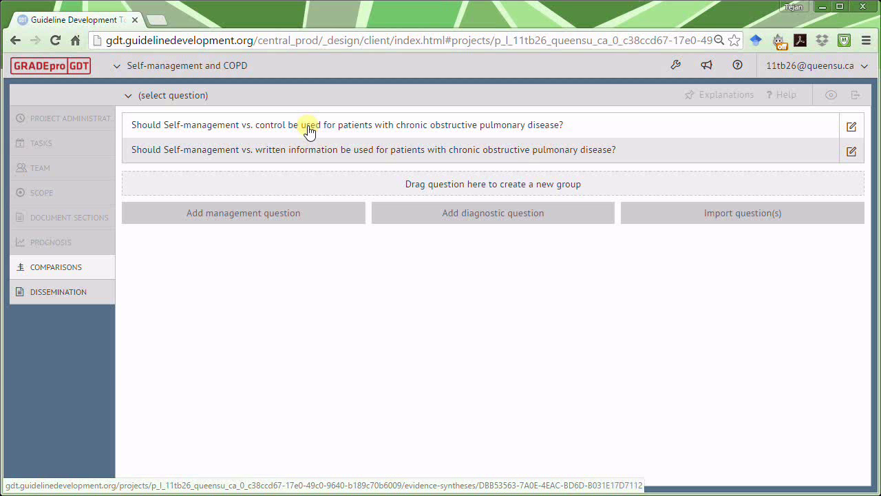
Step: Open the self-management vs. control question and look through the outcomes in its evidence table
{"action": "left_click", "coordinate": [309, 132]}
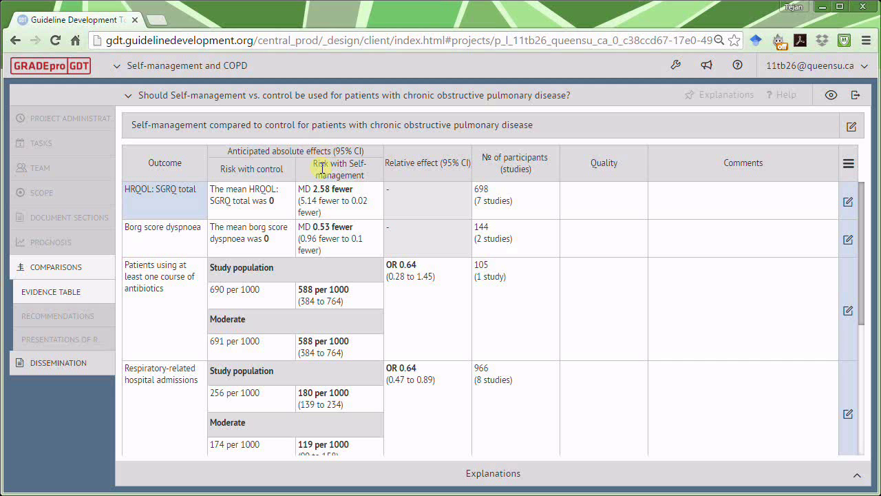
{"action": "scroll", "coordinate": [320, 215], "scroll_direction": "down", "scroll_amount": 1}
{"action": "scroll", "coordinate": [326, 235], "scroll_direction": "down", "scroll_amount": 2}
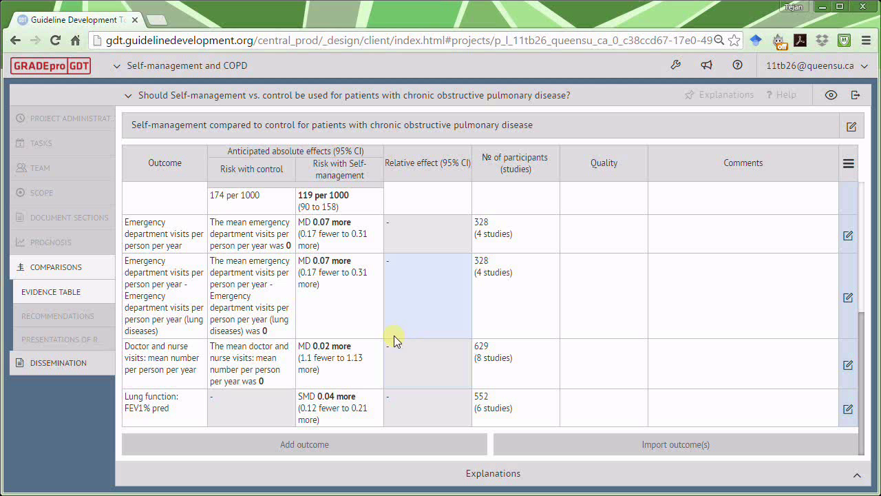
{"action": "scroll", "coordinate": [394, 320], "scroll_direction": "up", "scroll_amount": 2}
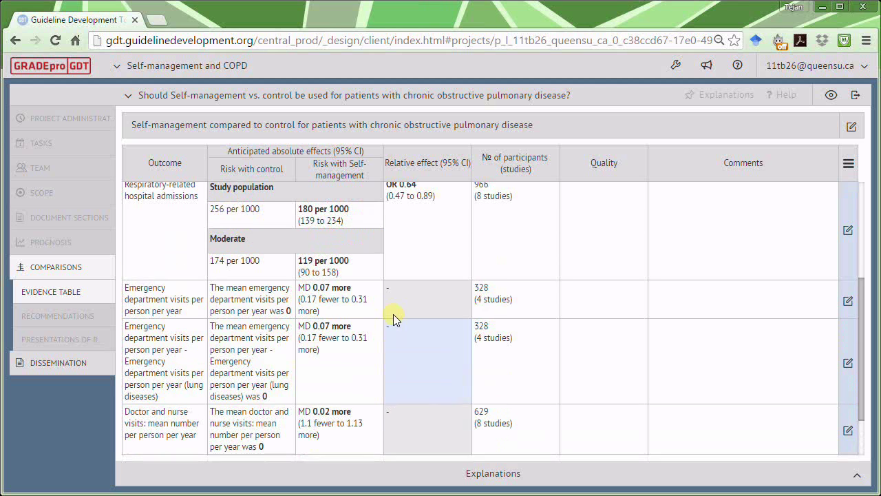
{"action": "scroll", "coordinate": [393, 314], "scroll_direction": "up", "scroll_amount": 5}
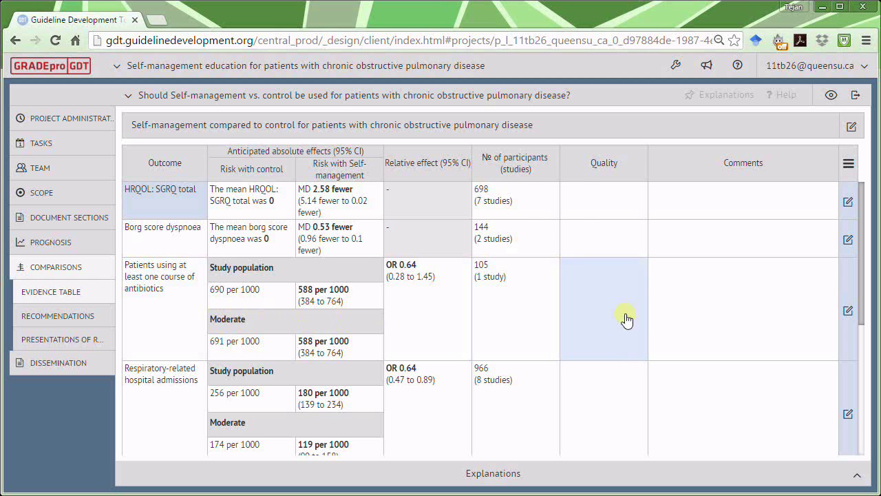
Step: Delete the outcome "Patients using at least one course of antibiotics" from the evidence table
{"action": "left_click", "coordinate": [849, 312]}
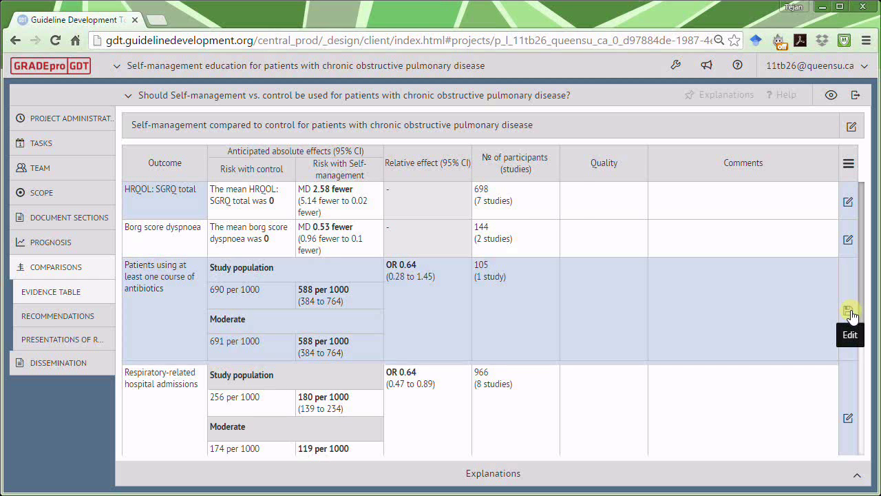
{"action": "scroll", "coordinate": [852, 315], "scroll_direction": "down", "scroll_amount": 1}
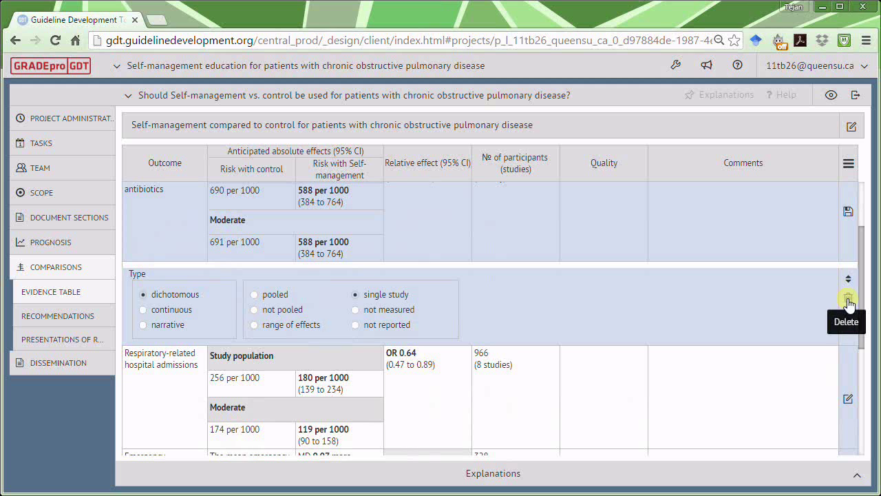
{"action": "left_click", "coordinate": [848, 300]}
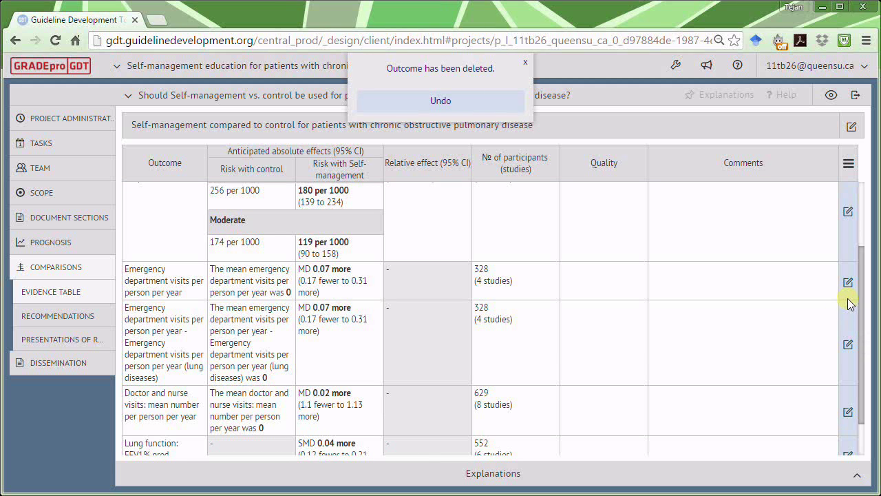
Step: Delete the outcome "Lung function: FEV1% pred" from the end of the evidence table
{"action": "scroll", "coordinate": [223, 251], "scroll_direction": "up", "scroll_amount": 1}
{"action": "scroll", "coordinate": [206, 261], "scroll_direction": "up", "scroll_amount": 1}
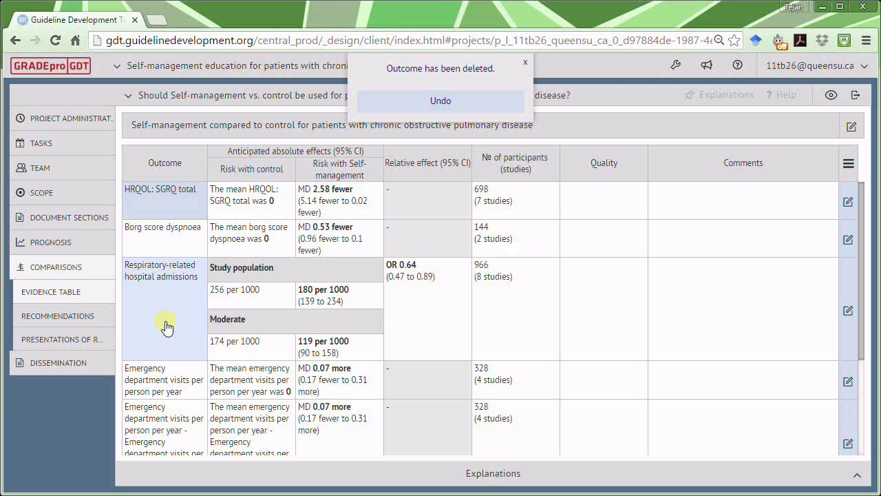
{"action": "scroll", "coordinate": [159, 344], "scroll_direction": "down", "scroll_amount": 3}
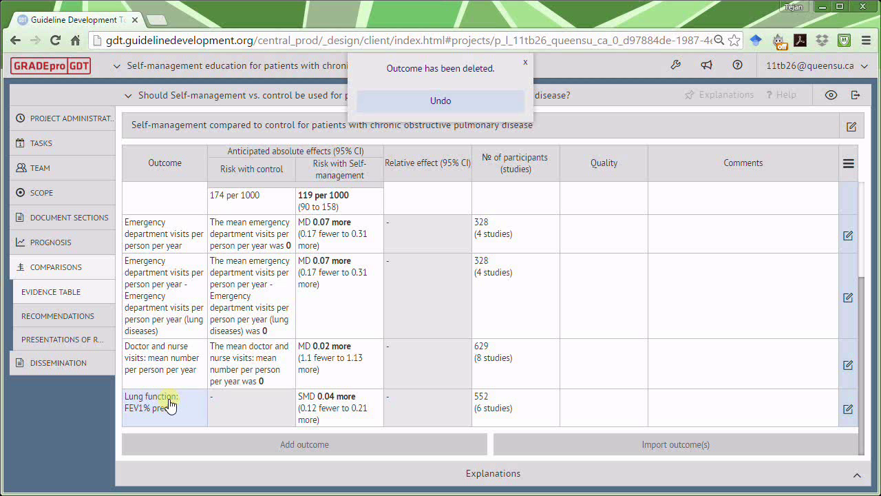
{"action": "left_click", "coordinate": [848, 408]}
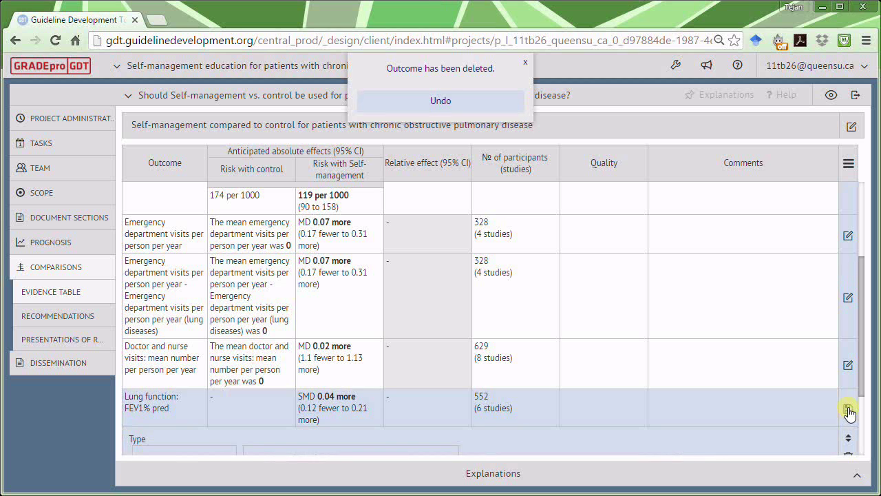
{"action": "left_click", "coordinate": [849, 384]}
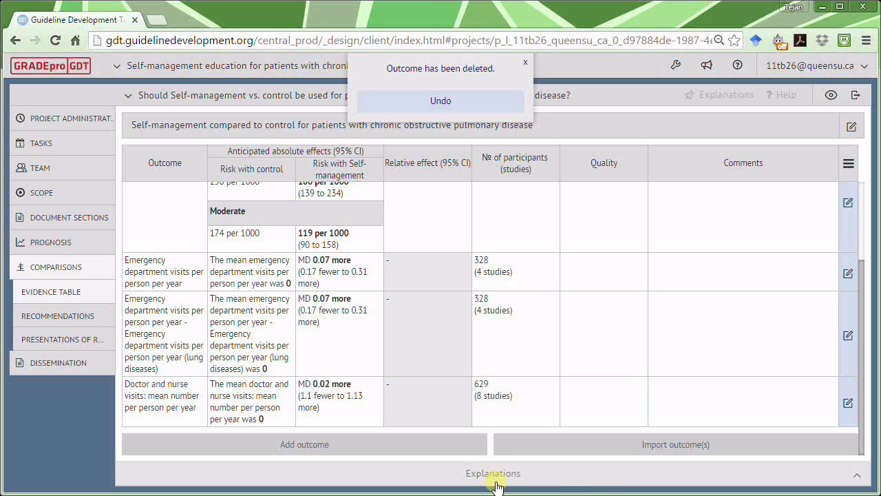
Step: Add a new outcome to the evidence table with the type narrative and not pooled
{"action": "left_click", "coordinate": [371, 445]}
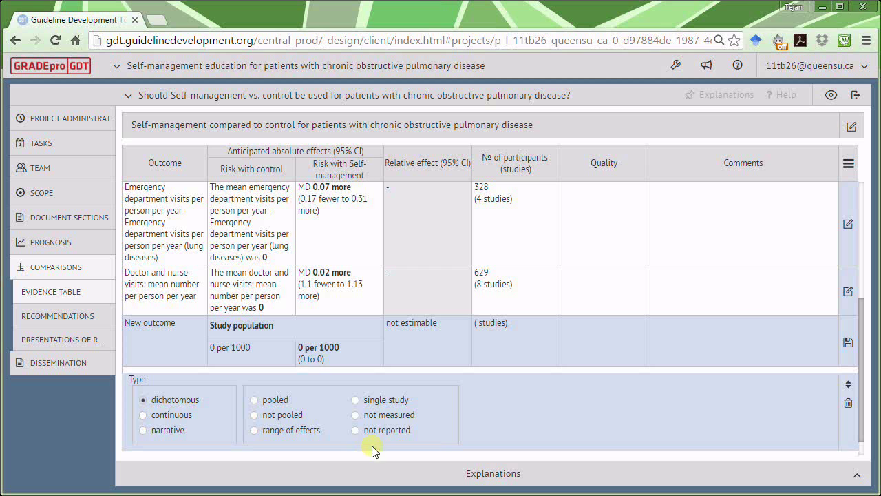
{"action": "left_click", "coordinate": [153, 431]}
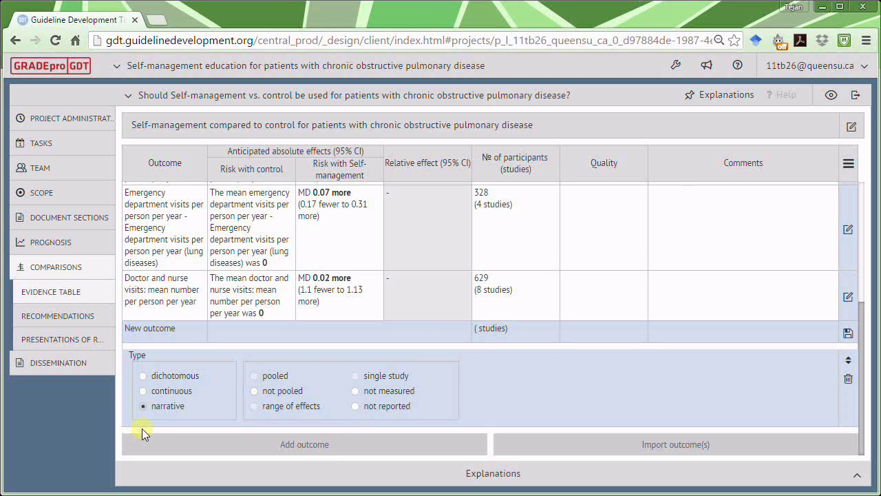
{"action": "left_click", "coordinate": [172, 335]}
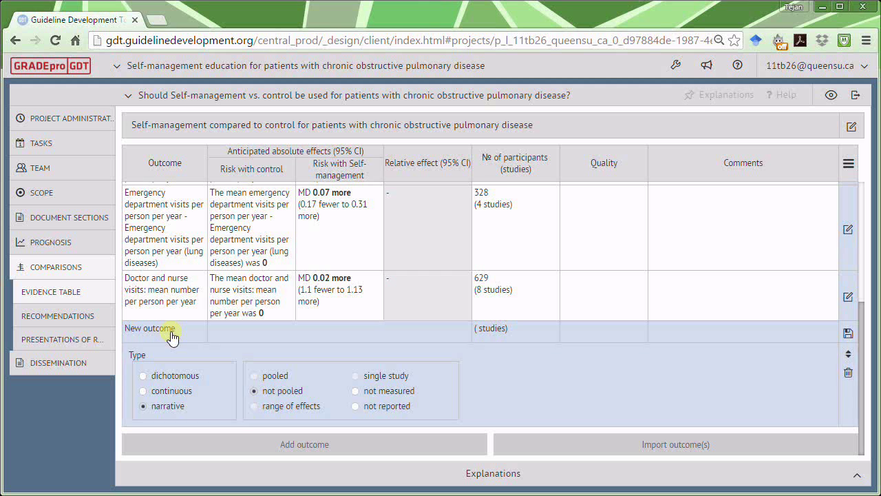
Step: Name the new narrative outcome "Number of exacerbations" and apply the change
{"action": "left_click", "coordinate": [157, 425]}
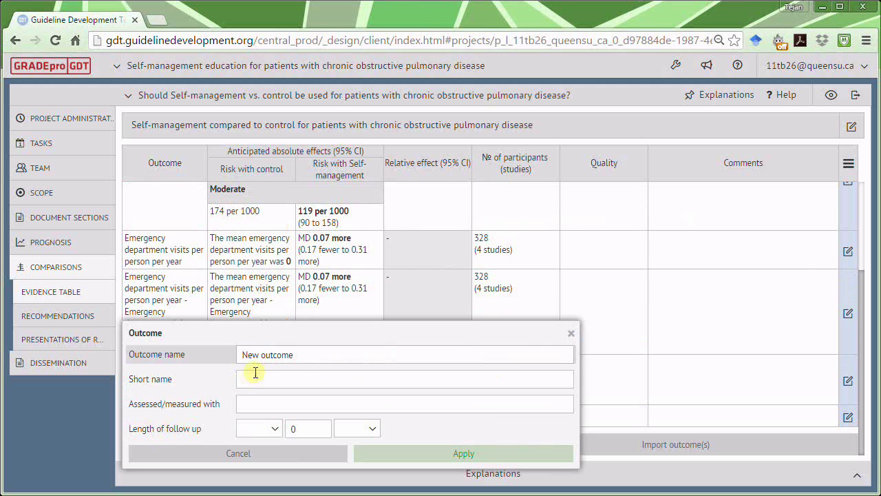
{"action": "left_click_drag", "start_coordinate": [277, 355], "coordinate": [241, 355]}
{"action": "left_click_drag", "start_coordinate": [307, 351], "coordinate": [227, 359]}
{"action": "type", "text": "number of exacerbations"}
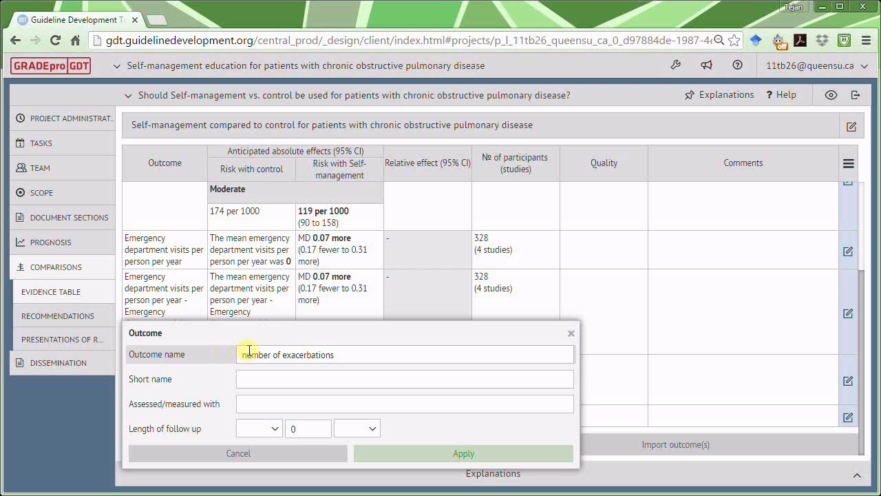
{"action": "left_click", "coordinate": [249, 353]}
{"action": "key", "text": "BackSpace"}
{"action": "type", "text": "N"}
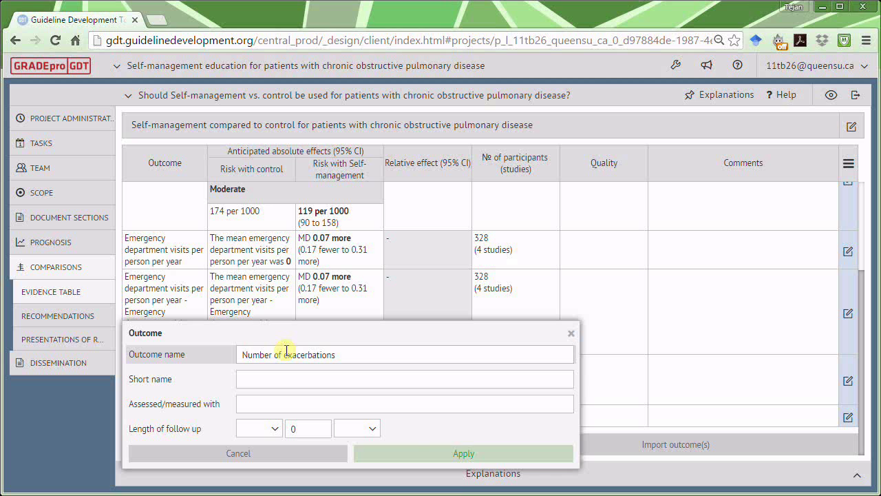
{"action": "left_click", "coordinate": [410, 455]}
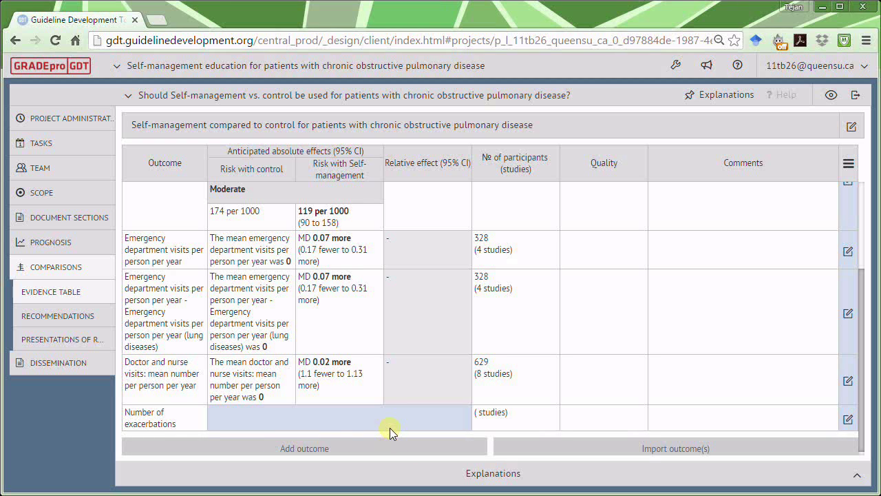
Step: Move the "Number of exacerbations" outcome to position 3 in the evidence table
{"action": "left_click", "coordinate": [849, 419]}
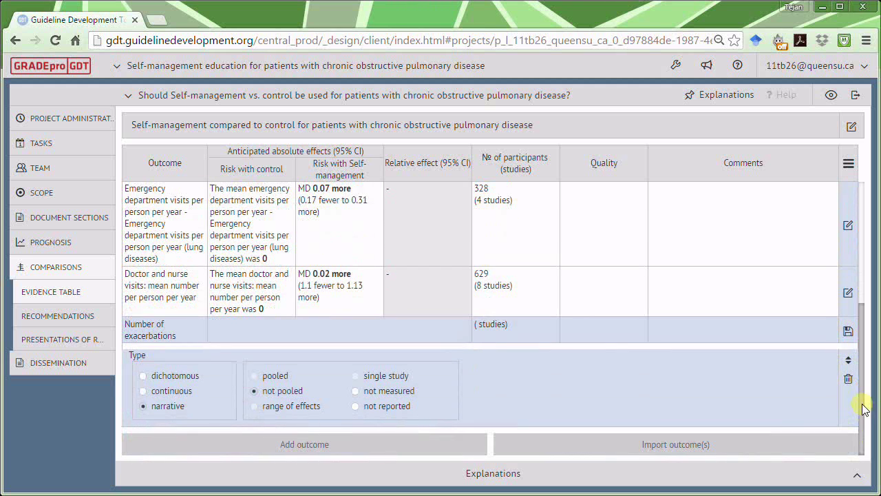
{"action": "left_click", "coordinate": [850, 360]}
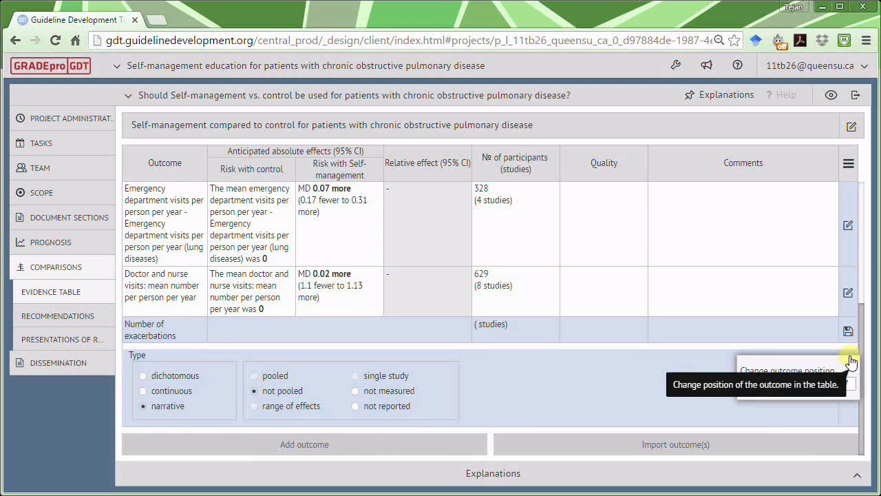
{"action": "left_click", "coordinate": [750, 388]}
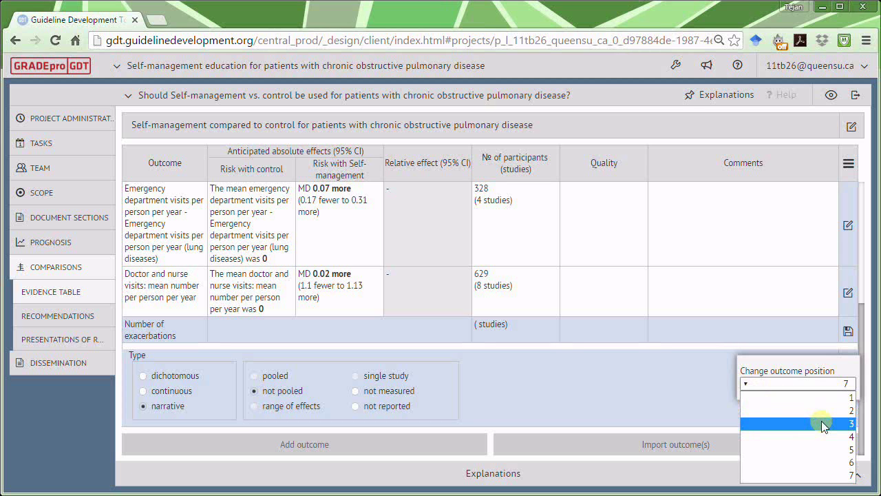
{"action": "left_click", "coordinate": [824, 424]}
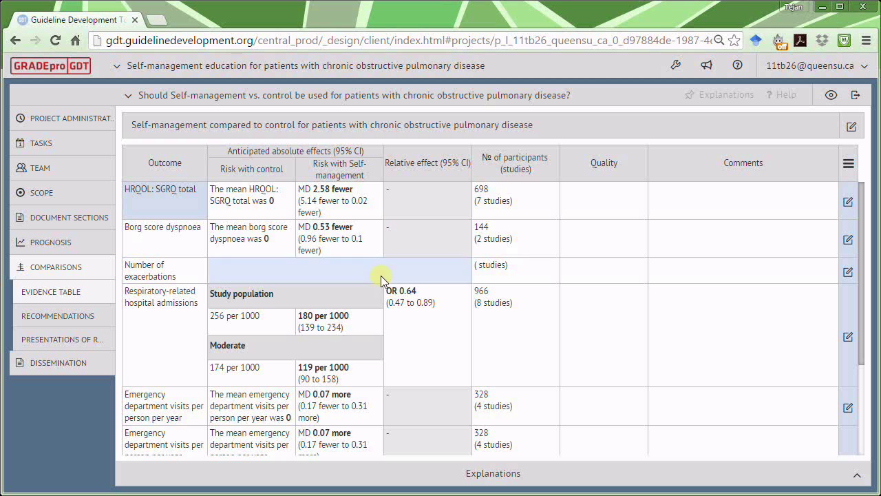
Step: Set the length of follow up for "Respiratory-related hospital admissions" to a range of 3 months to 12 months and apply it
{"action": "left_click", "coordinate": [169, 325]}
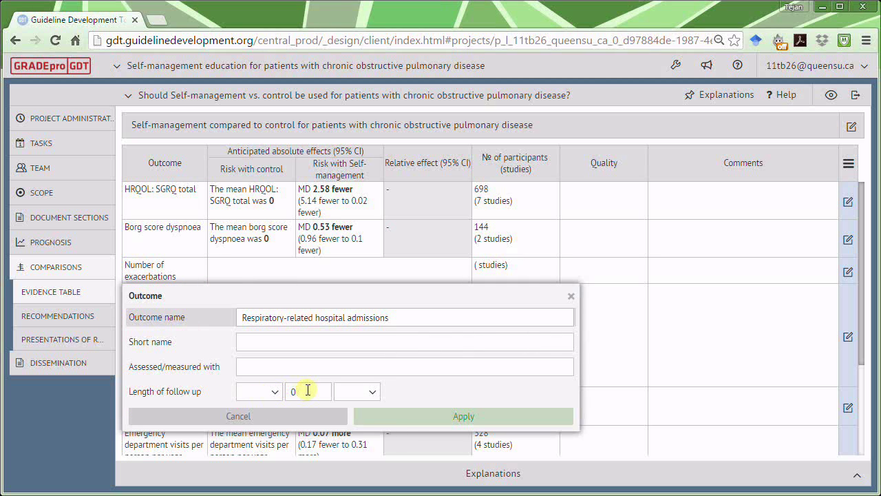
{"action": "left_click", "coordinate": [260, 392]}
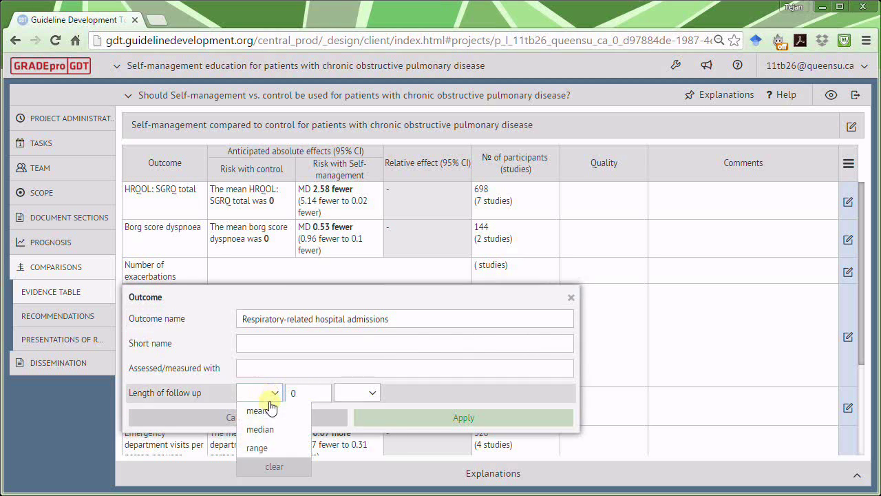
{"action": "left_click", "coordinate": [268, 448]}
{"action": "left_click", "coordinate": [297, 394]}
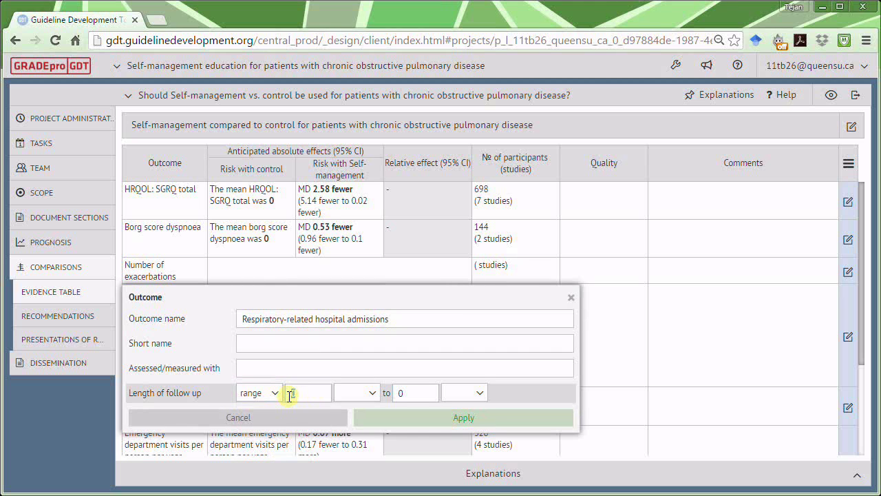
{"action": "type", "text": "3"}
{"action": "left_click", "coordinate": [370, 399]}
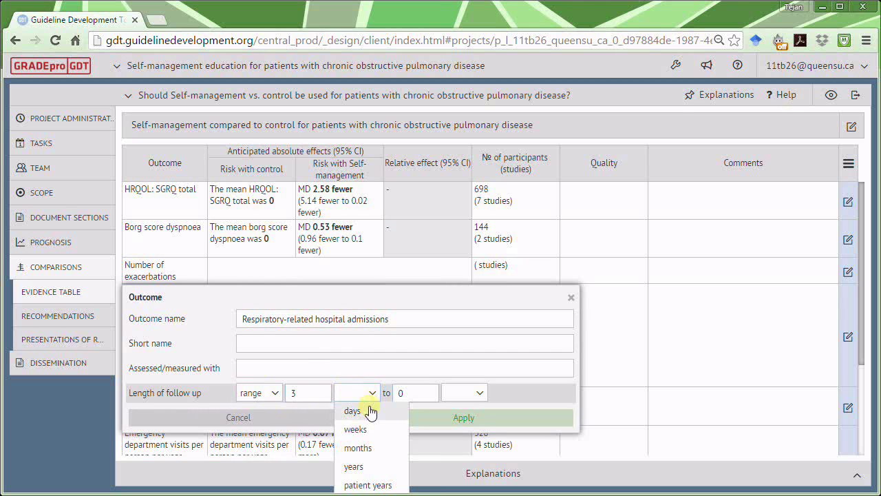
{"action": "left_click", "coordinate": [362, 447]}
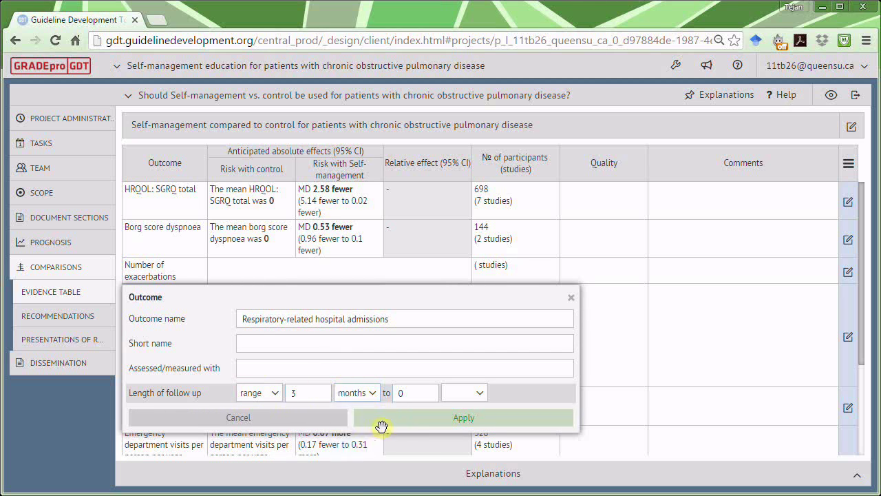
{"action": "left_click", "coordinate": [417, 392]}
{"action": "type", "text": "12"}
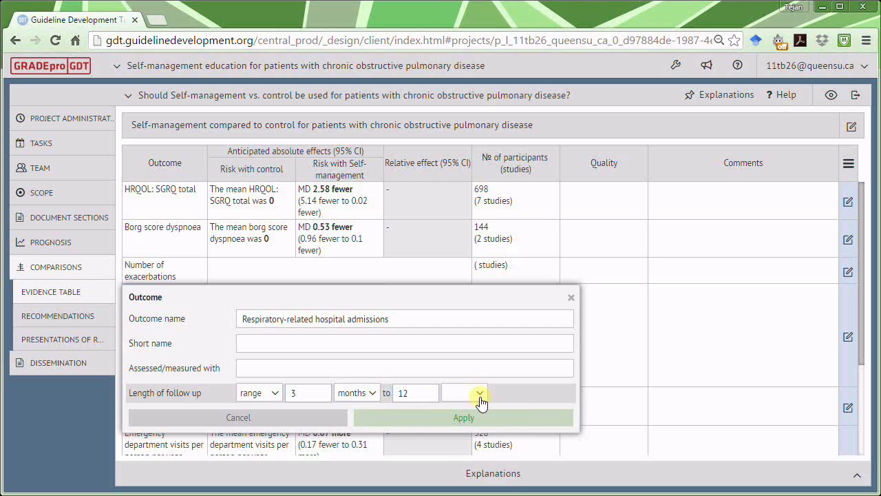
{"action": "left_click", "coordinate": [482, 393]}
{"action": "left_click", "coordinate": [473, 447]}
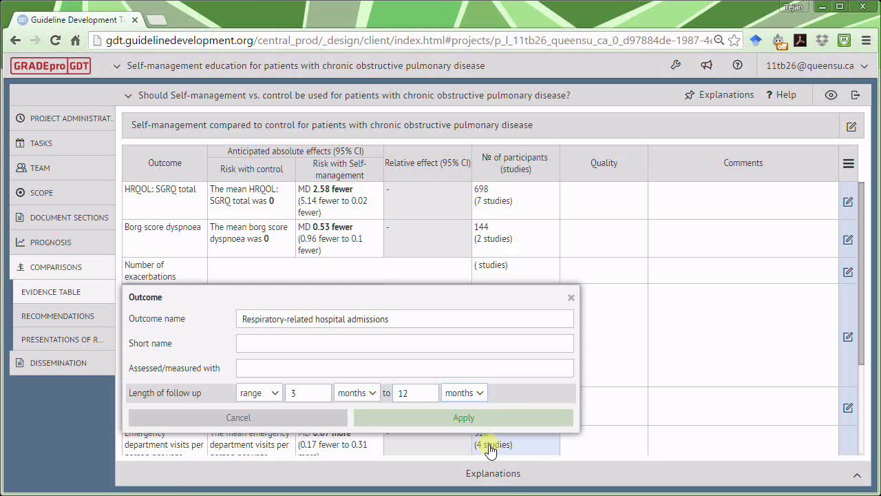
{"action": "left_click", "coordinate": [475, 419]}
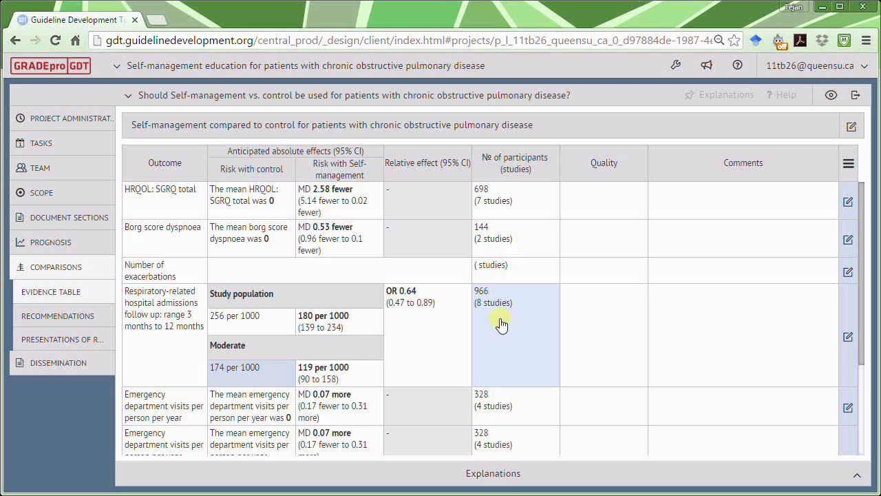
Step: Set the study design for the respiratory-related hospital admissions outcome to randomised trial and apply the change
{"action": "left_click", "coordinate": [501, 325]}
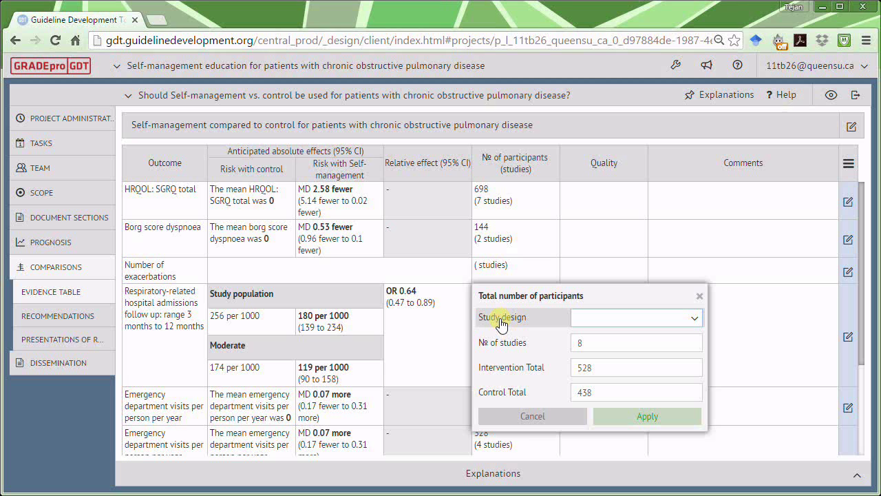
{"action": "left_click", "coordinate": [640, 318]}
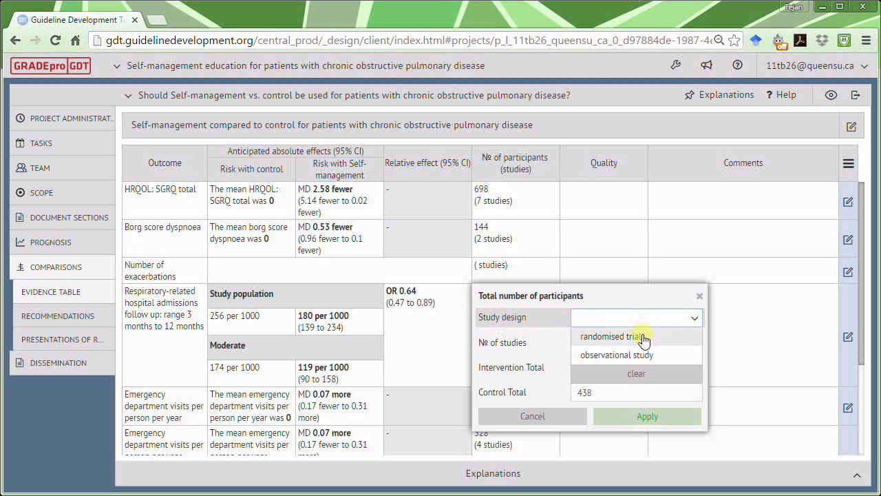
{"action": "left_click", "coordinate": [642, 337]}
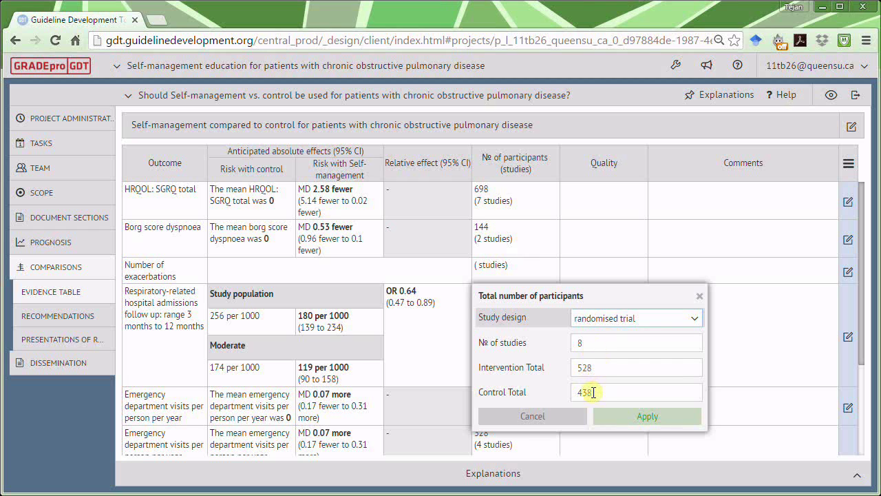
{"action": "left_click", "coordinate": [647, 415]}
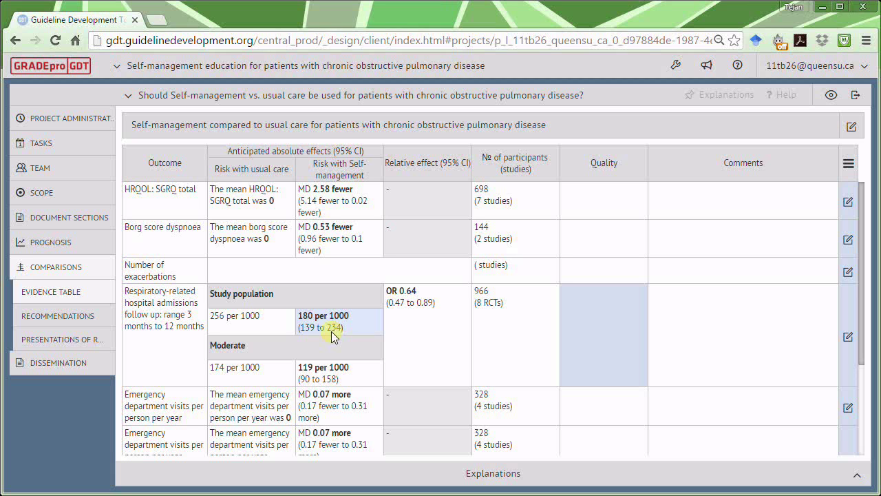
Step: Disable the calculated control risk and the Moderate risk for the respiratory-related hospital admissions outcome
{"action": "left_click", "coordinate": [266, 322]}
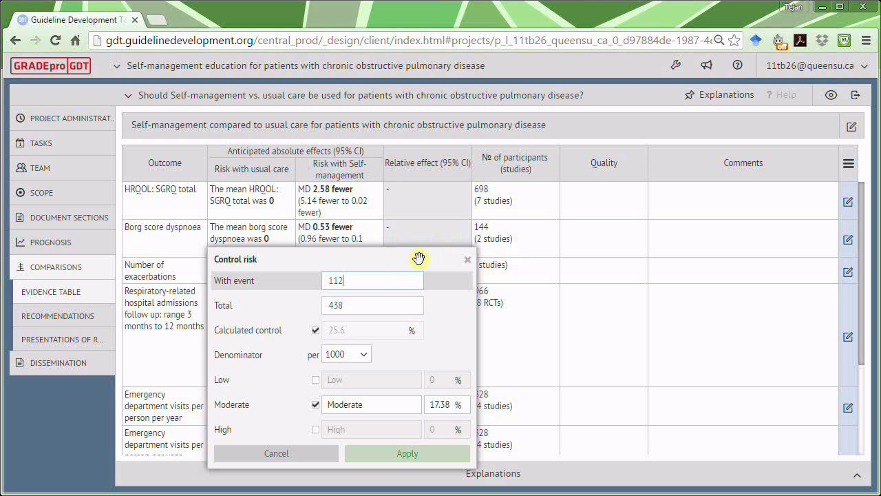
{"action": "left_click", "coordinate": [412, 280]}
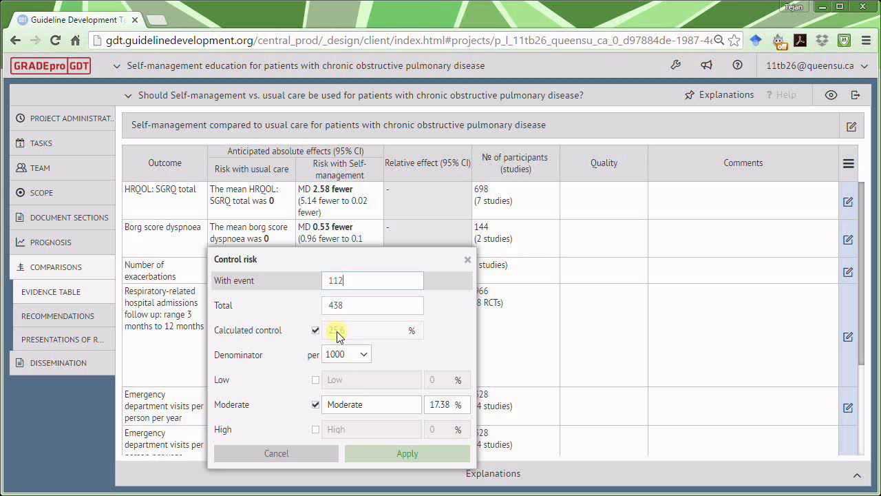
{"action": "left_click", "coordinate": [345, 373]}
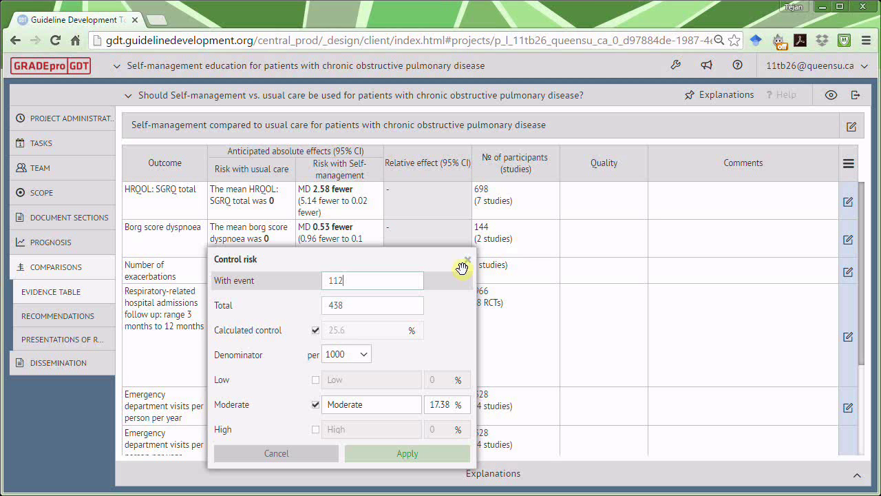
{"action": "left_click", "coordinate": [315, 332]}
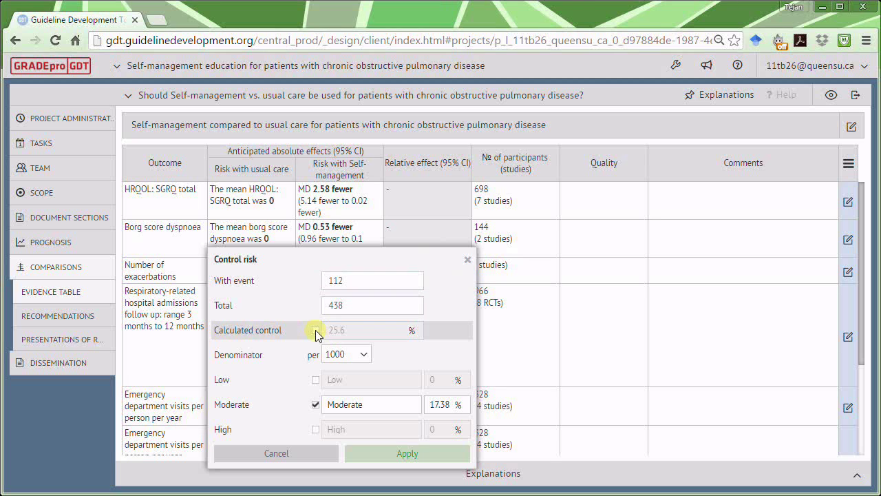
{"action": "left_click", "coordinate": [315, 404]}
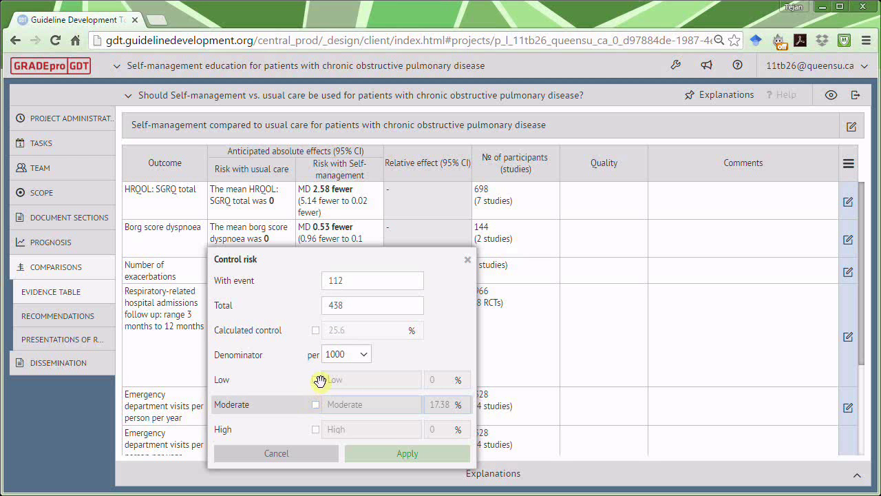
Step: Enable the Low control risk at 10% and the High control risk at 50%
{"action": "left_click", "coordinate": [316, 379]}
{"action": "double_click", "coordinate": [431, 386]}
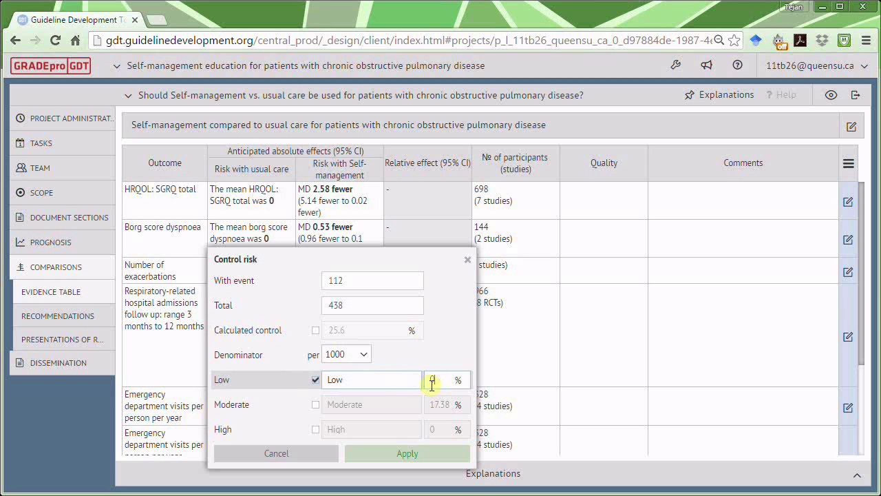
{"action": "type", "text": "10"}
{"action": "left_click", "coordinate": [316, 429]}
{"action": "double_click", "coordinate": [432, 429]}
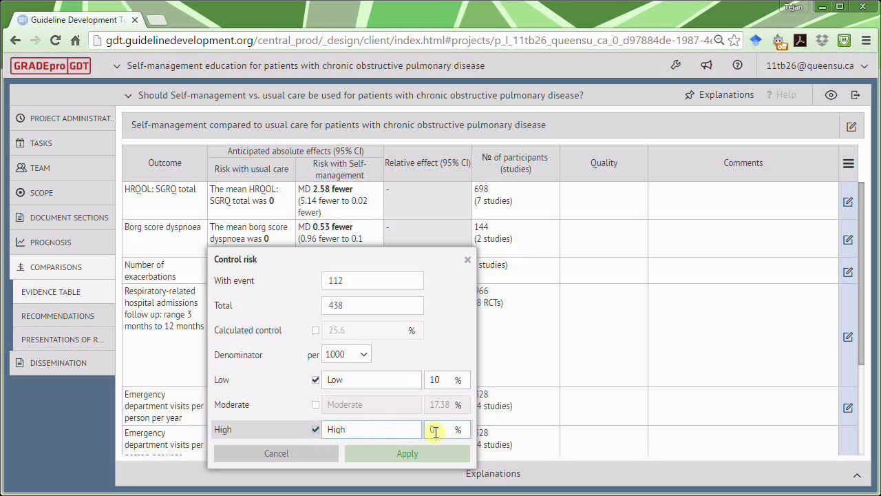
{"action": "type", "text": "50"}
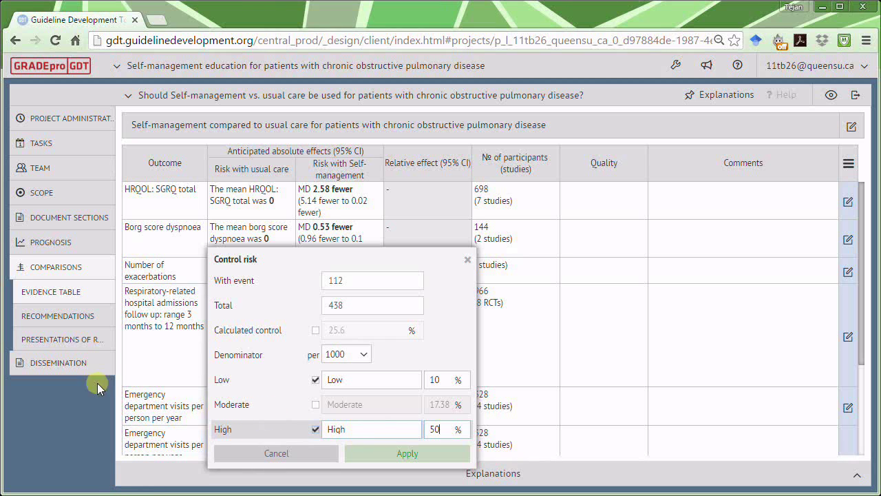
Step: Add a Low-risk explanation: "The low and high risk values are the two extreme numbers of admissions in the control groups from the studies included in the review"
{"action": "left_click", "coordinate": [227, 383]}
{"action": "left_click", "coordinate": [241, 395]}
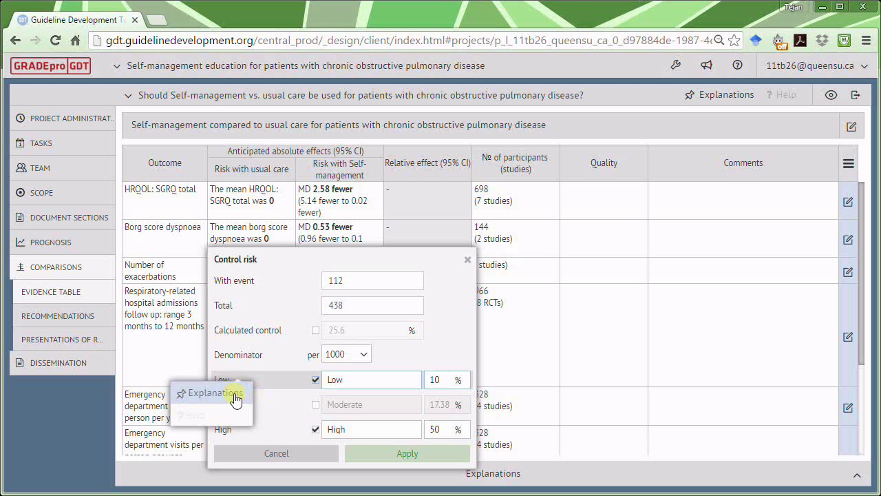
{"action": "left_click", "coordinate": [234, 395]}
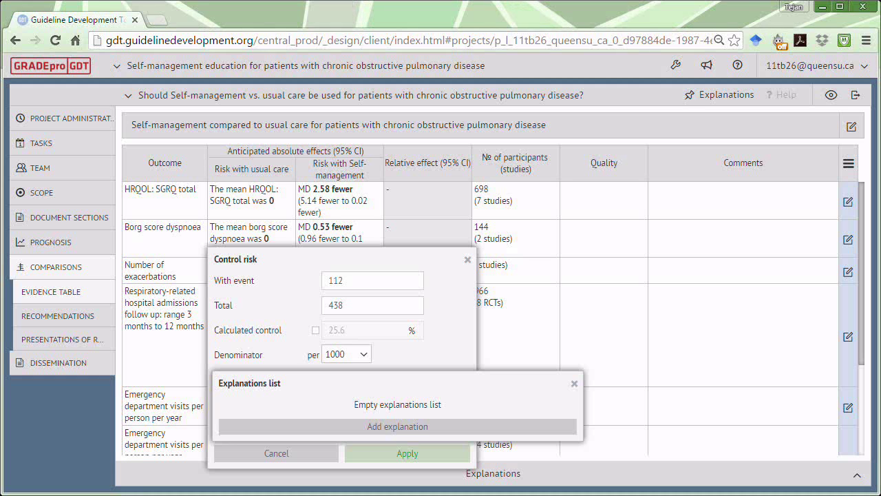
{"action": "left_click", "coordinate": [358, 424]}
{"action": "key", "text": "ctrl+v"}
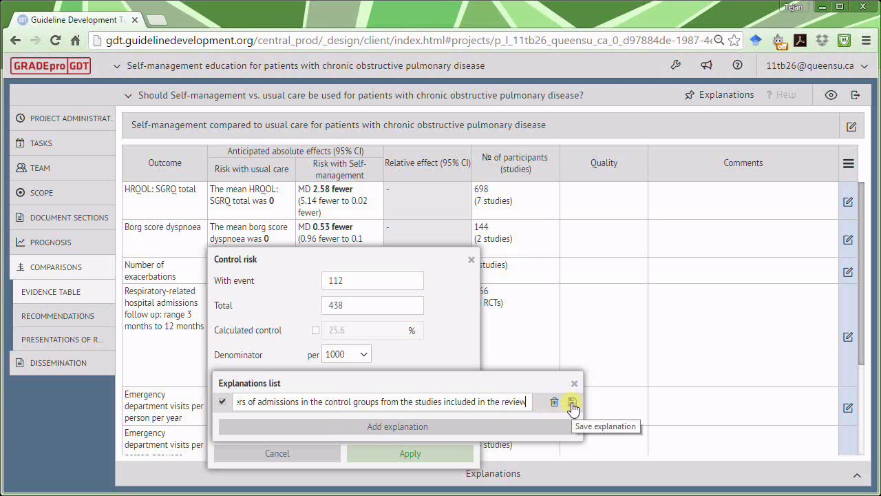
{"action": "left_click_drag", "start_coordinate": [457, 402], "coordinate": [163, 410]}
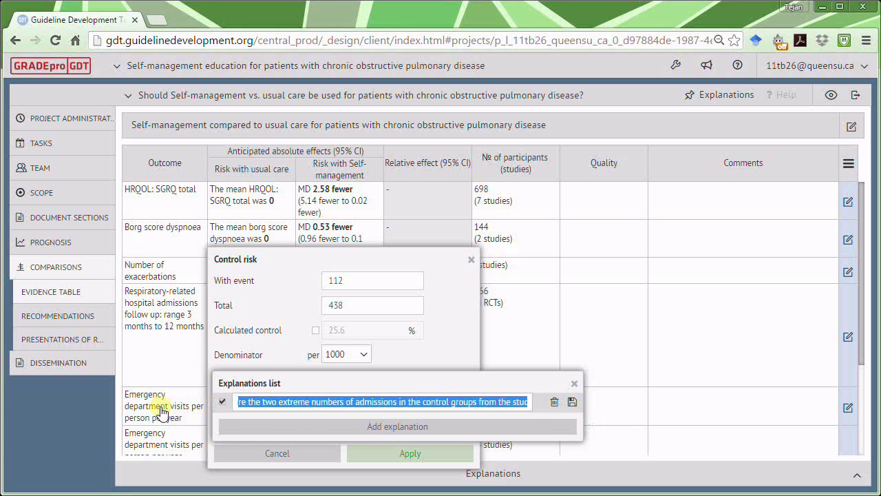
{"action": "left_click", "coordinate": [572, 401]}
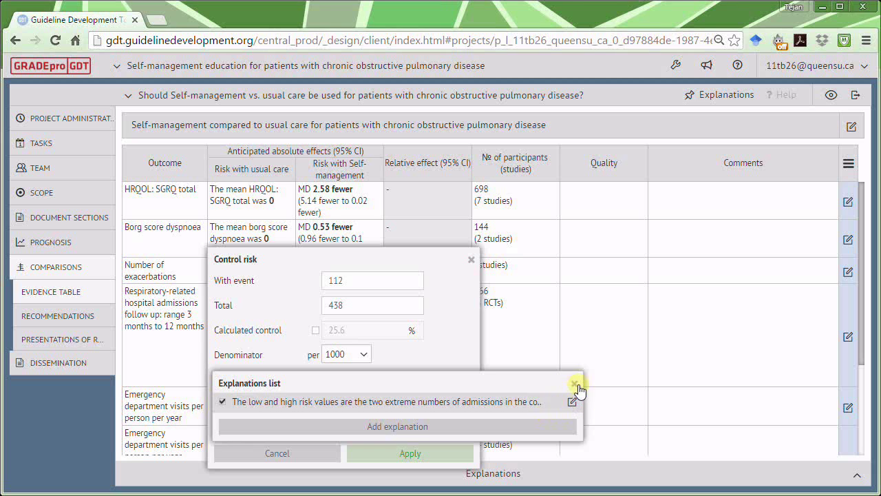
{"action": "left_click", "coordinate": [575, 385]}
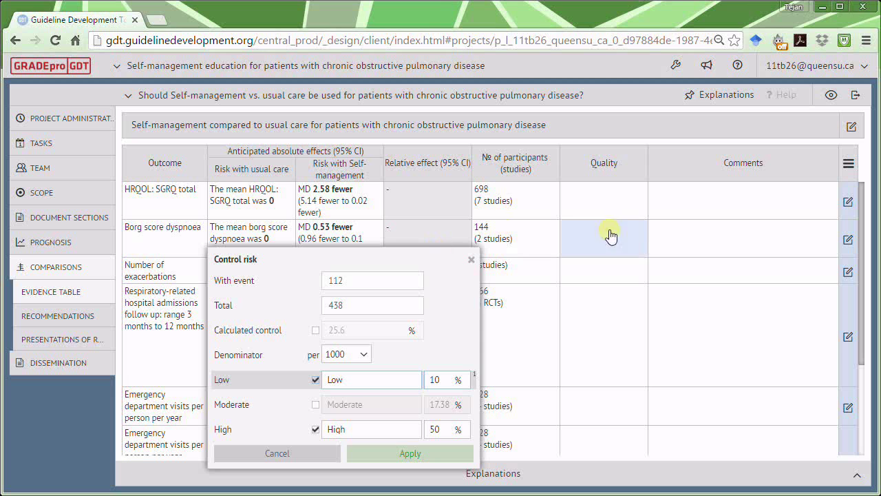
Step: Attach the existing explanation about low and high risk values to the High risk and apply the control risk settings
{"action": "left_click", "coordinate": [227, 430]}
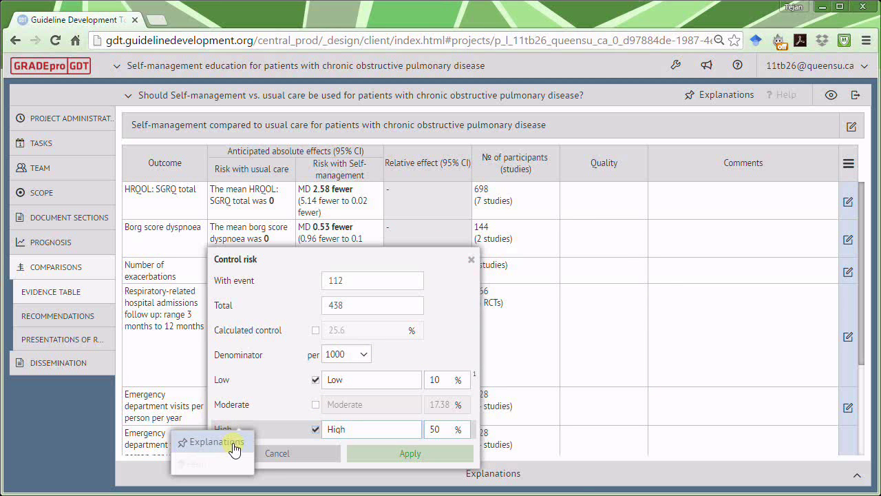
{"action": "left_click", "coordinate": [235, 448]}
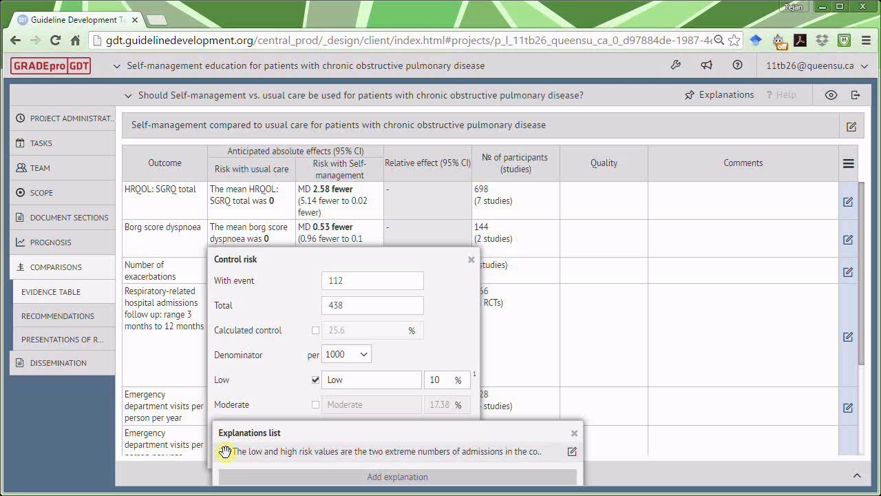
{"action": "left_click", "coordinate": [225, 451]}
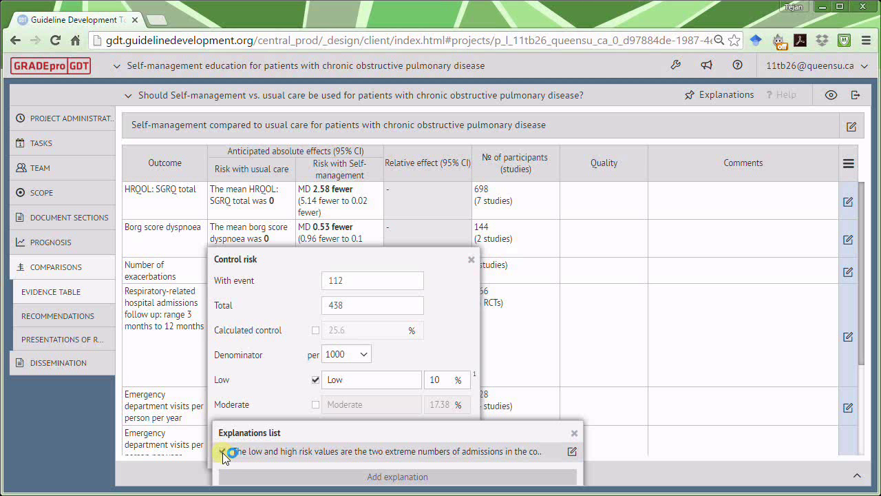
{"action": "left_click", "coordinate": [575, 435]}
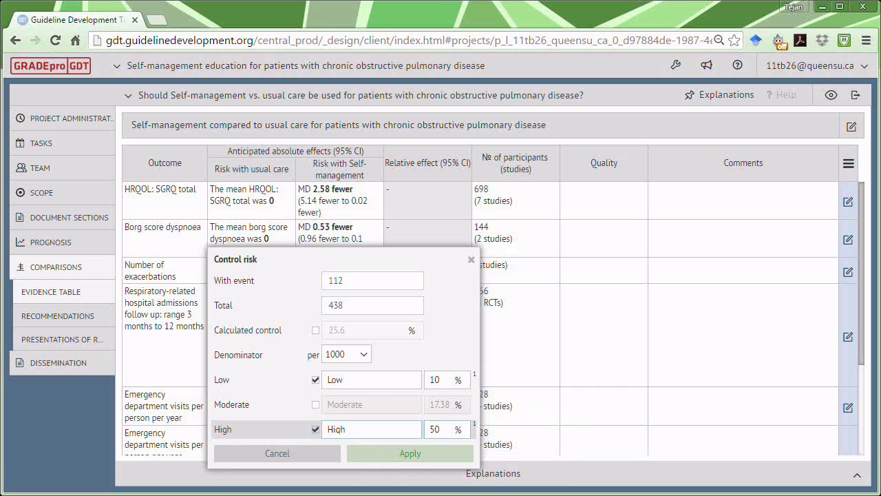
{"action": "key", "text": "Return"}
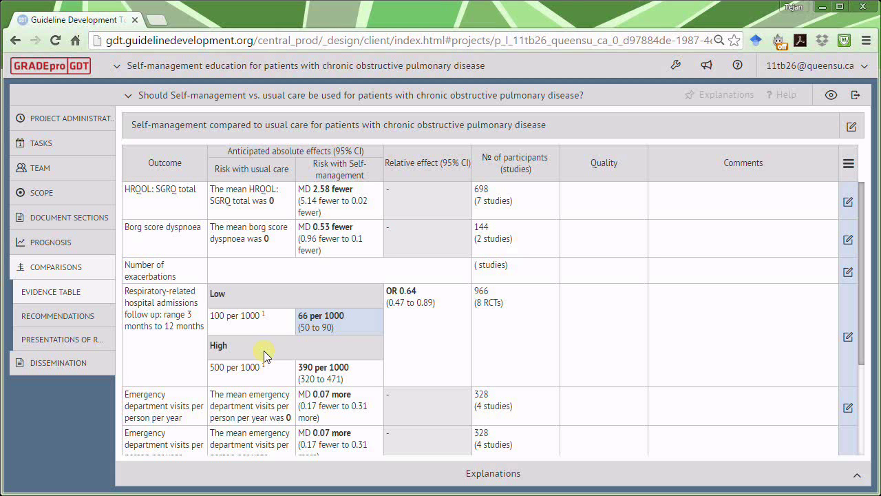
Step: Set the absolute risk denominator to per 100 for the respiratory-related hospital admissions outcome and propagate it to all outcomes
{"action": "left_click", "coordinate": [252, 322]}
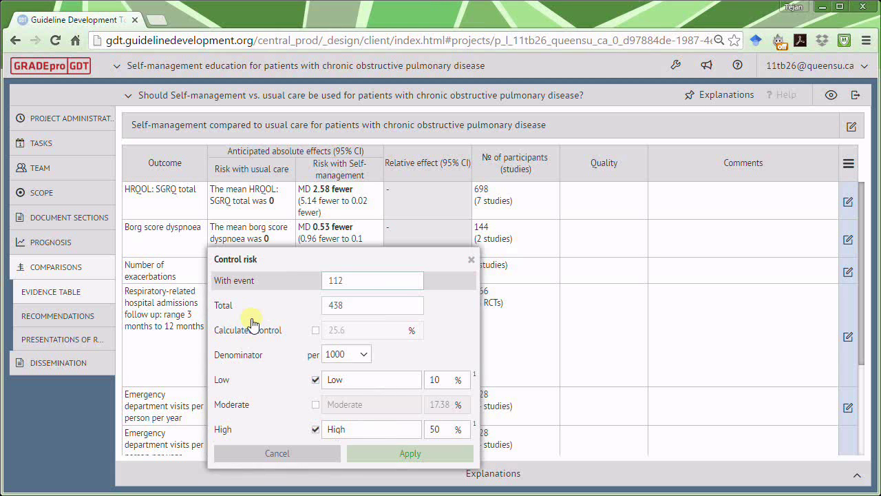
{"action": "left_click", "coordinate": [364, 354]}
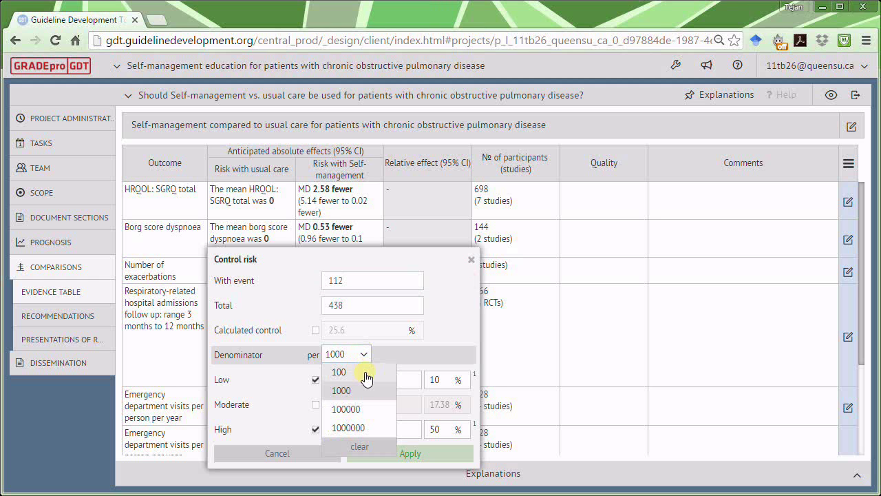
{"action": "left_click", "coordinate": [365, 376]}
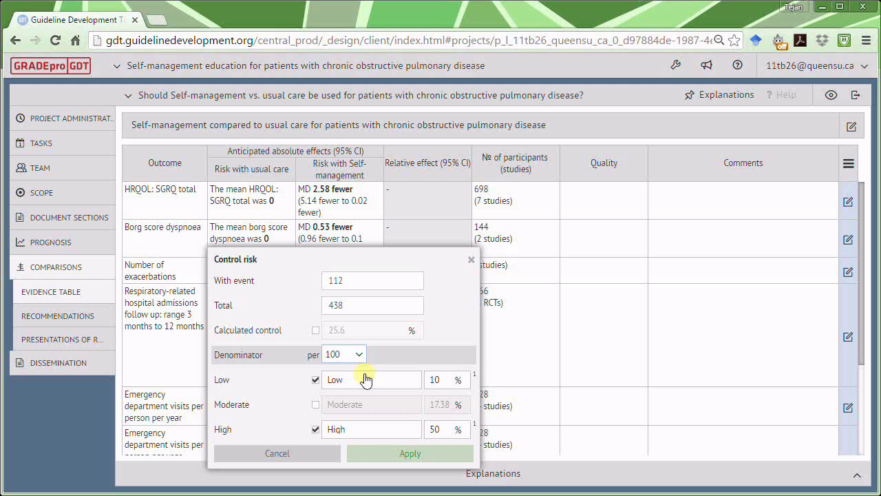
{"action": "left_click", "coordinate": [377, 452]}
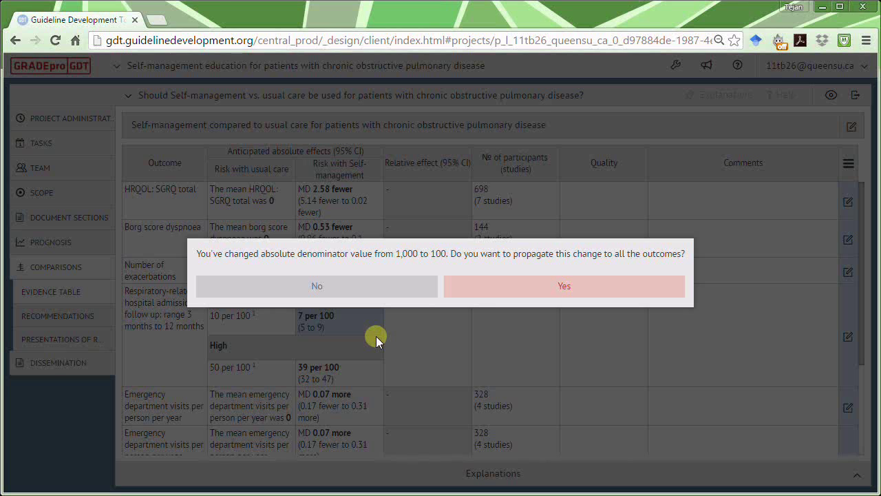
{"action": "left_click", "coordinate": [556, 287]}
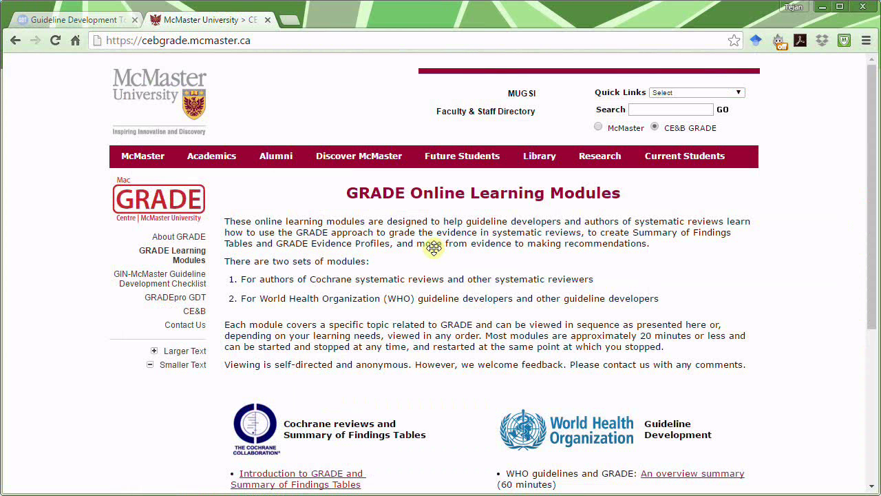
Step: Look through the GRADE Online Learning Modules page on the McMaster site and close it to return to the evidence table
{"action": "scroll", "coordinate": [433, 251], "scroll_direction": "down", "scroll_amount": 2}
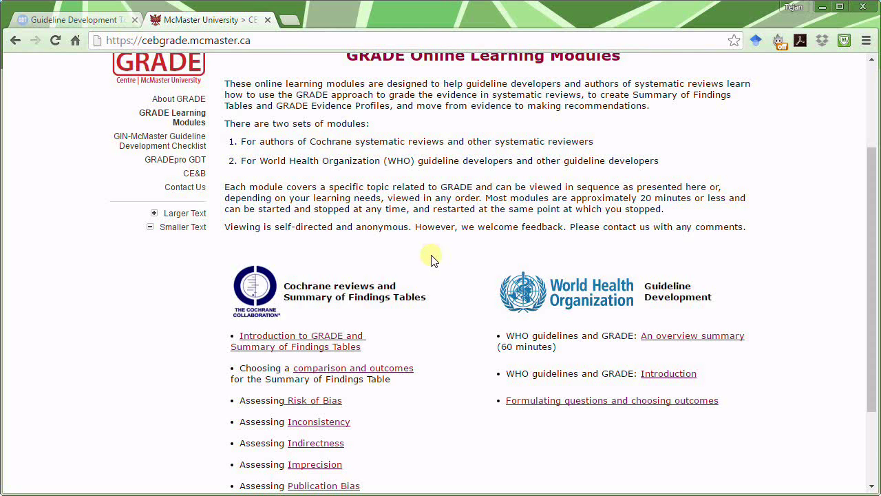
{"action": "scroll", "coordinate": [432, 258], "scroll_direction": "down", "scroll_amount": 2}
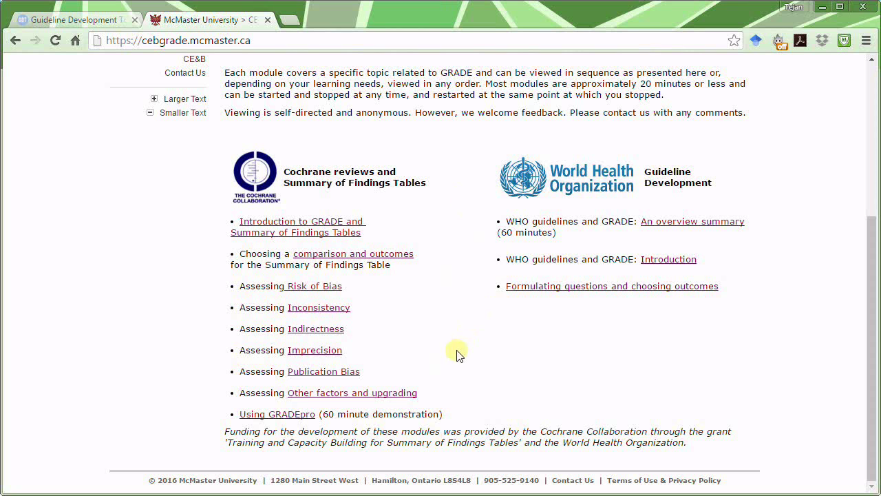
{"action": "scroll", "coordinate": [451, 347], "scroll_direction": "up", "scroll_amount": 2}
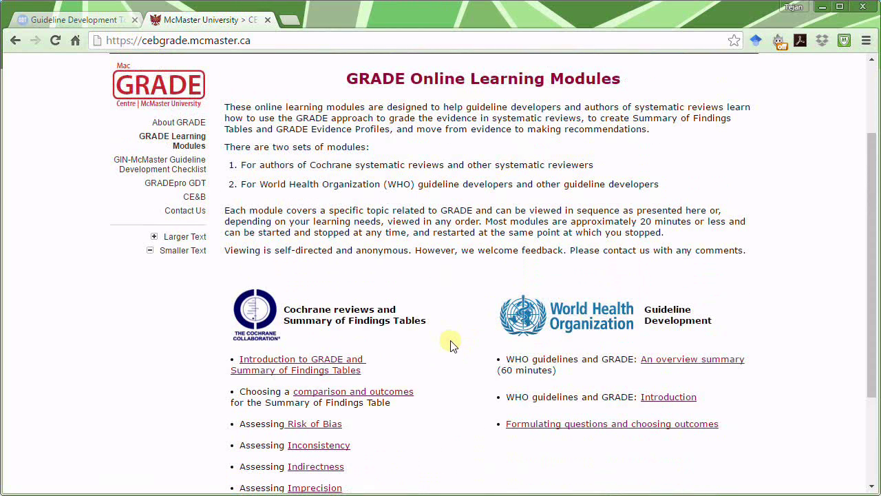
{"action": "scroll", "coordinate": [451, 344], "scroll_direction": "up", "scroll_amount": 2}
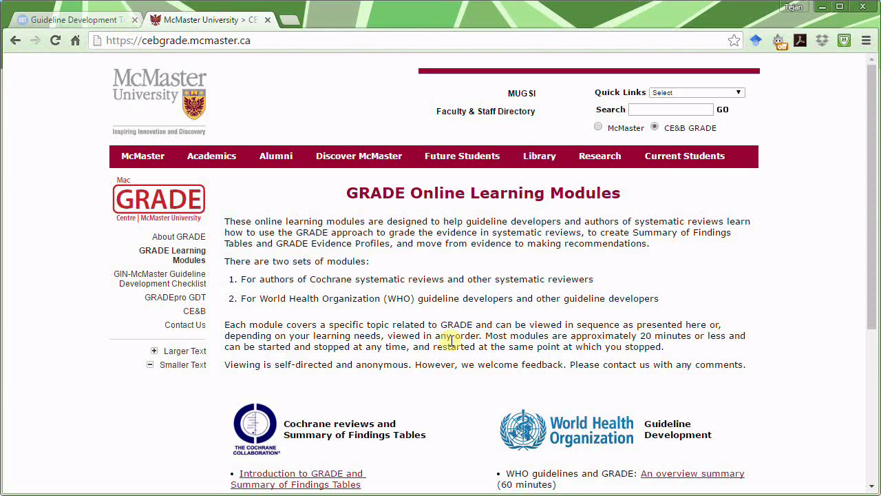
{"action": "key", "text": "ctrl+w"}
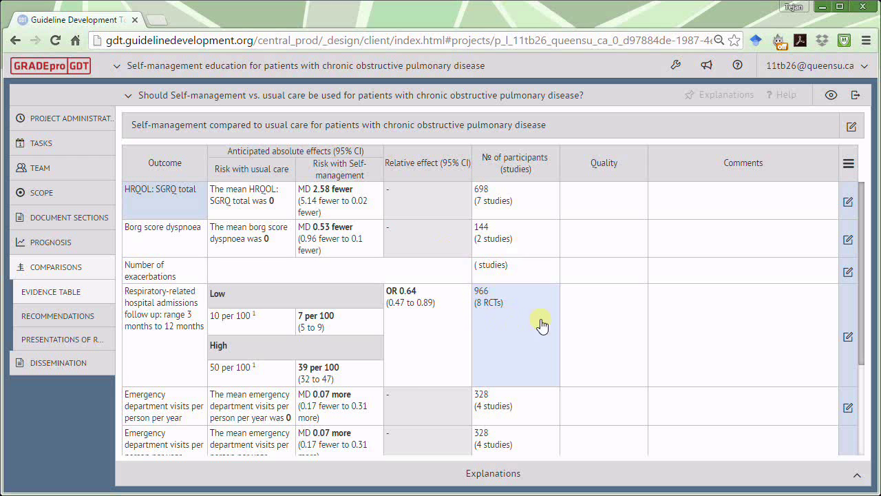
Step: Rate the risk of bias as not serious in the quality assessment for the respiratory-related hospital admissions outcome
{"action": "left_click", "coordinate": [587, 328]}
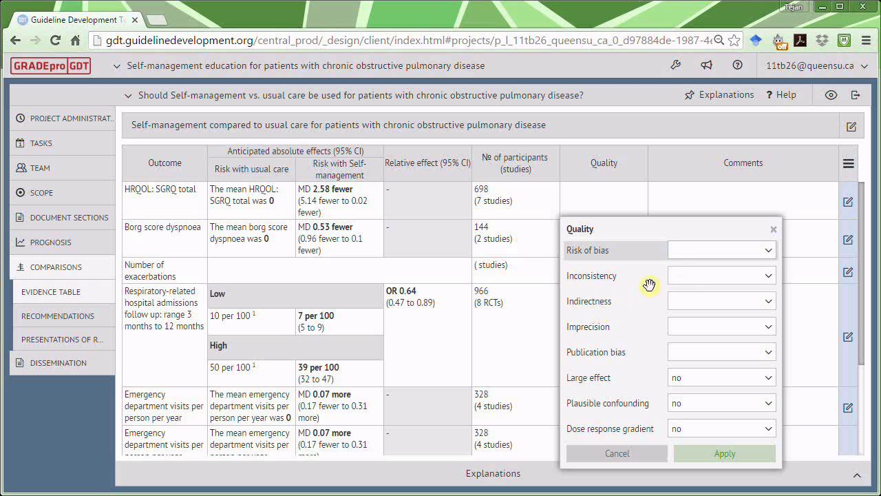
{"action": "left_click", "coordinate": [764, 251]}
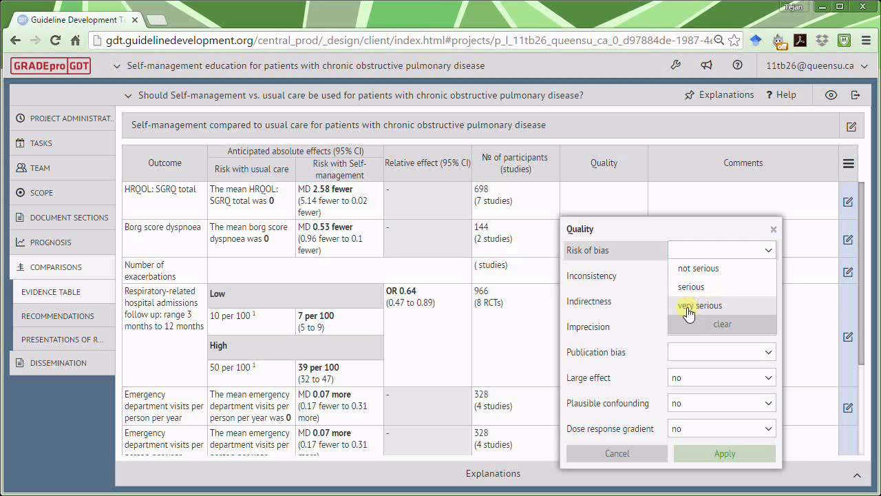
{"action": "left_click", "coordinate": [694, 268]}
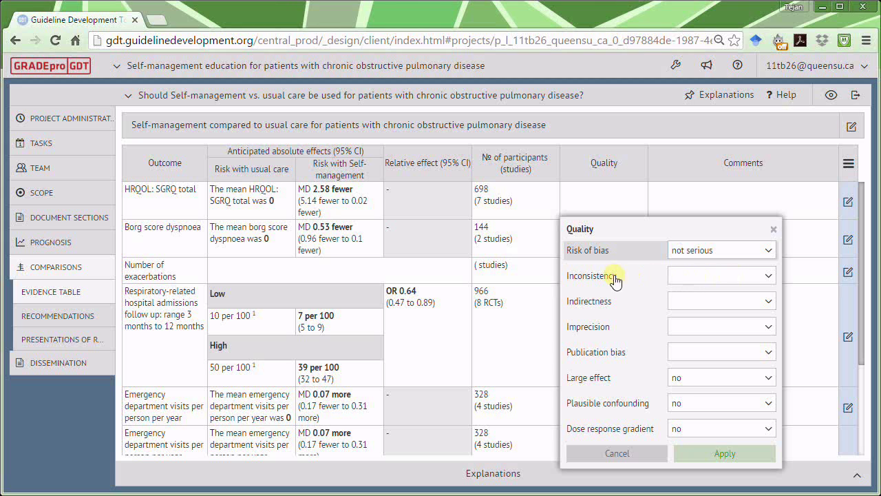
Step: Read the help on rating risk of bias and close it
{"action": "left_click", "coordinate": [583, 251]}
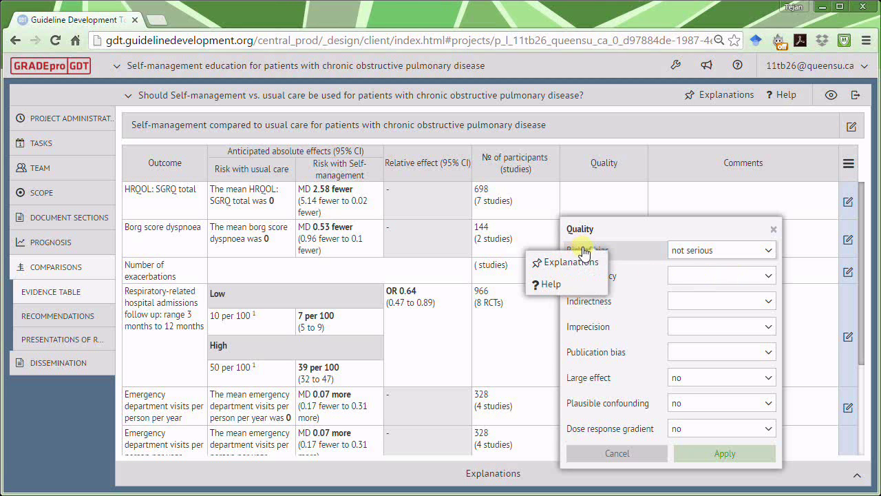
{"action": "left_click", "coordinate": [559, 283]}
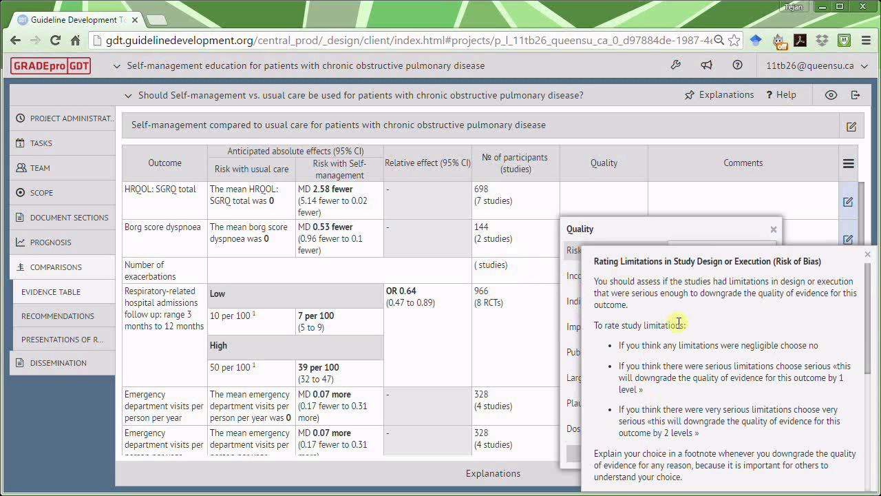
{"action": "left_click", "coordinate": [865, 257]}
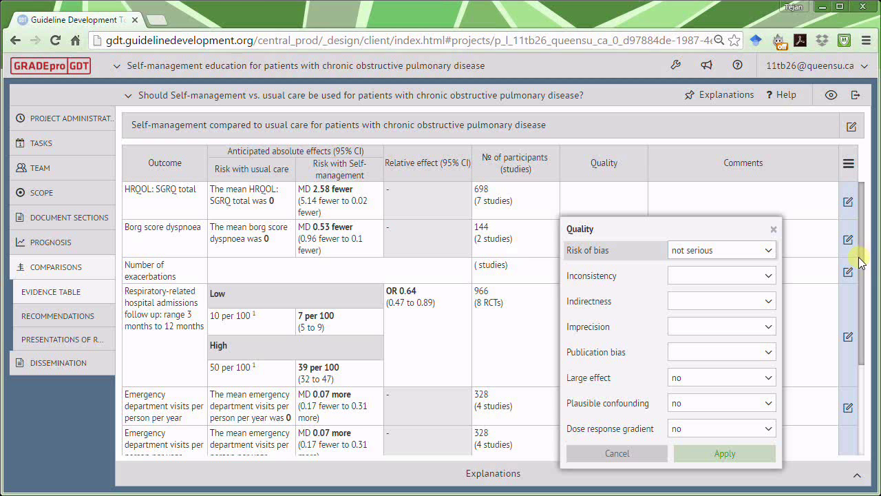
Step: Rate inconsistency as not serious and indirectness as serious for the respiratory-related hospital admissions outcome
{"action": "left_click", "coordinate": [763, 279]}
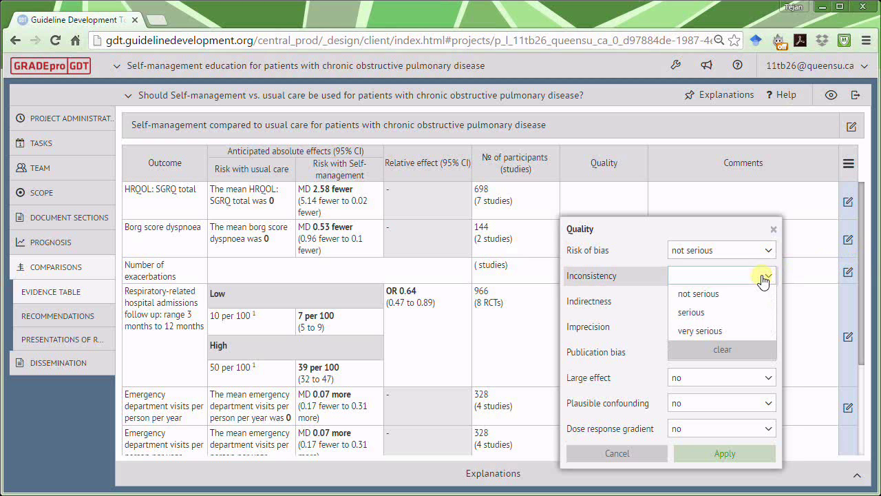
{"action": "left_click", "coordinate": [750, 296]}
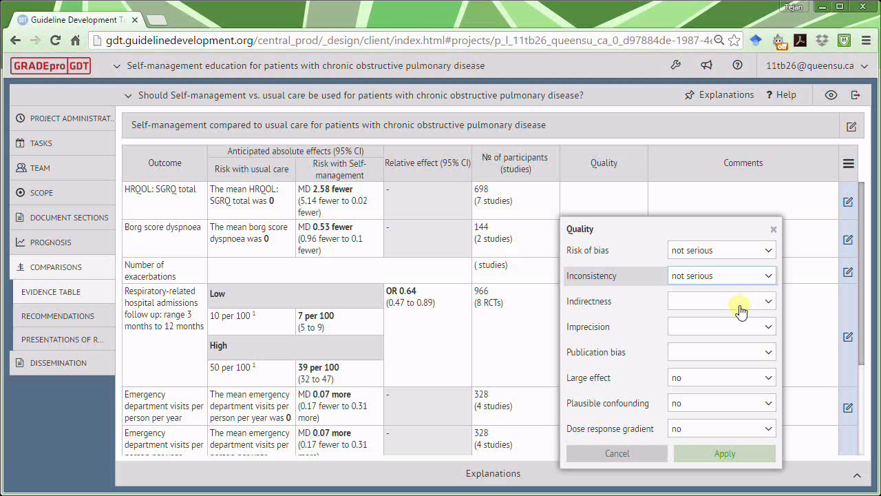
{"action": "left_click", "coordinate": [741, 312]}
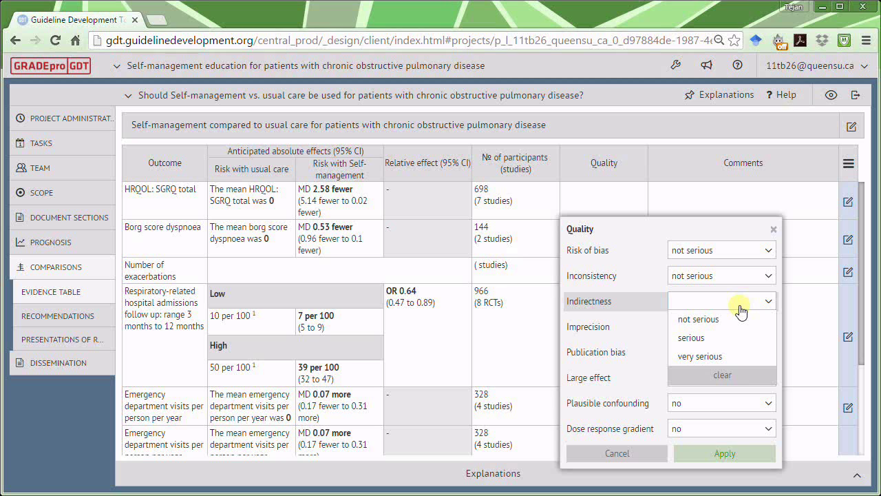
{"action": "left_click", "coordinate": [717, 338]}
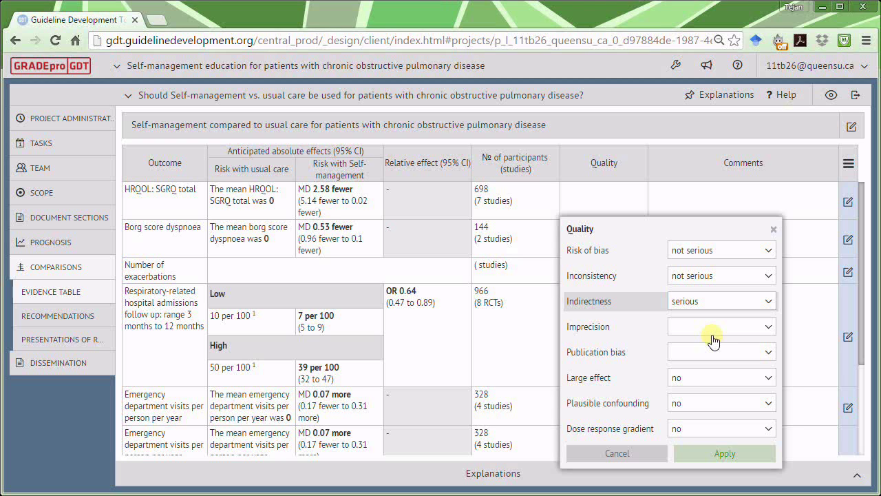
Step: Add indirectness explanation: "Two studies with very severe COPD patients weighted heavily in meta-analysis. Therefore, there is some uncertainty with the applicability of effect to all risk groups"
{"action": "left_click", "coordinate": [583, 314]}
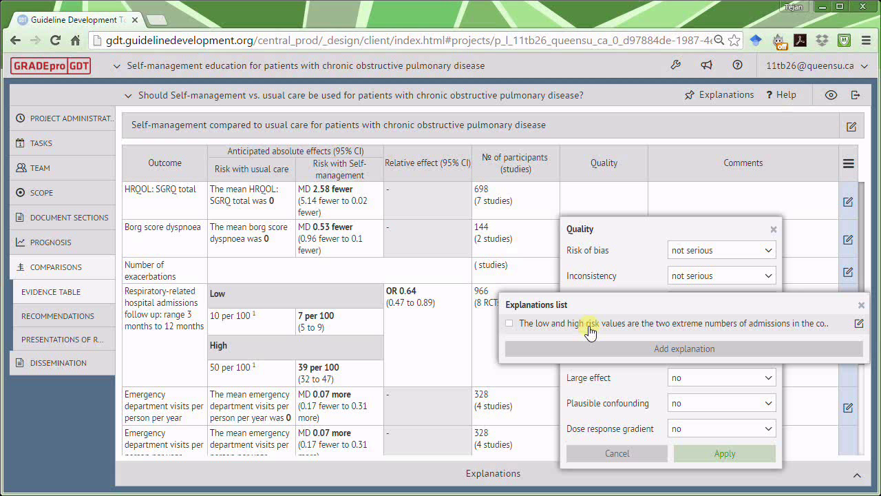
{"action": "left_click", "coordinate": [671, 349]}
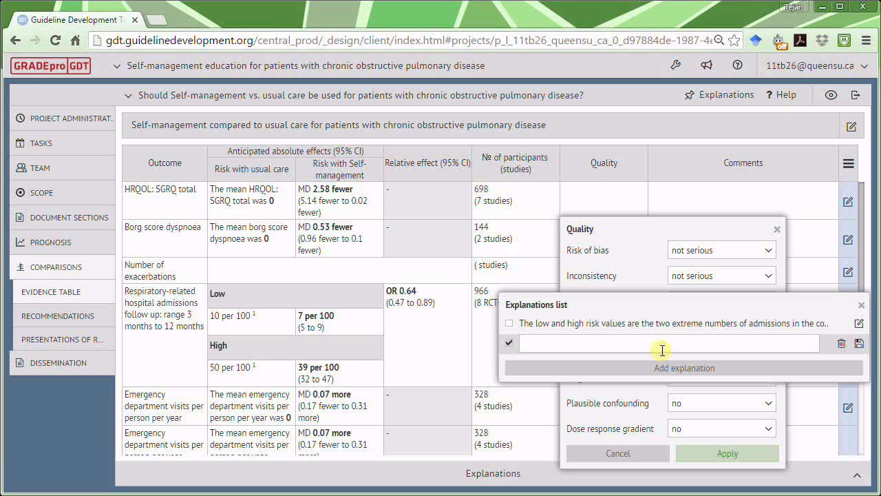
{"action": "key", "text": "ctrl+v"}
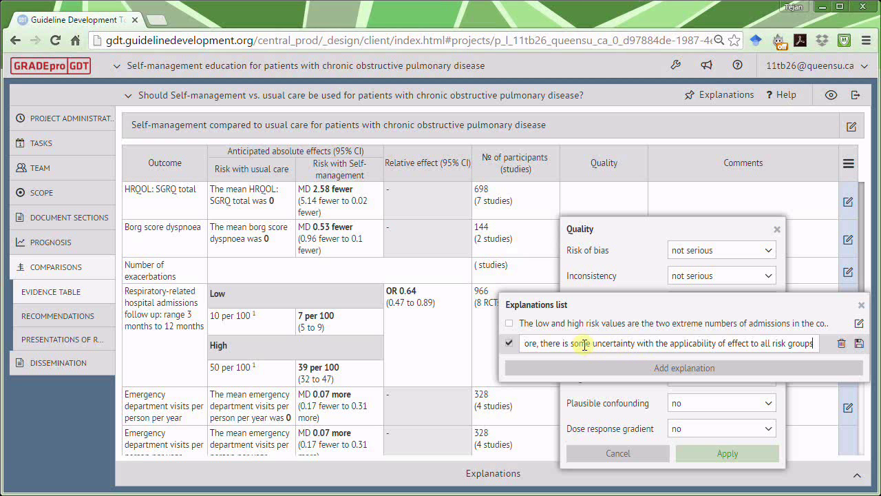
{"action": "left_click", "coordinate": [855, 343]}
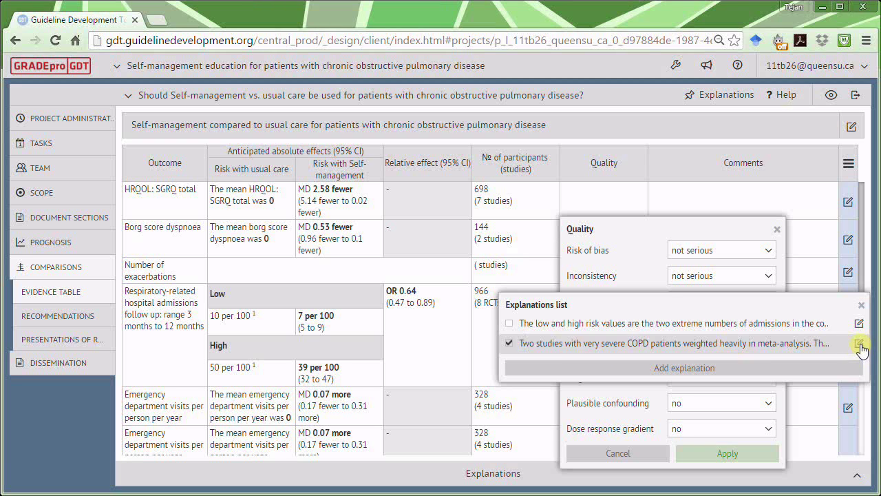
{"action": "left_click", "coordinate": [861, 305]}
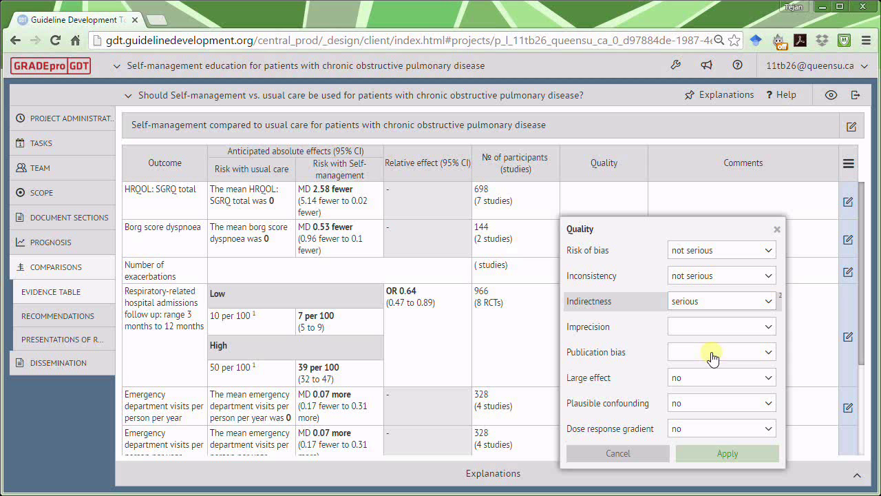
Step: Rate imprecision as not serious and publication bias as undetected, and apply the quality assessment
{"action": "left_click", "coordinate": [766, 330]}
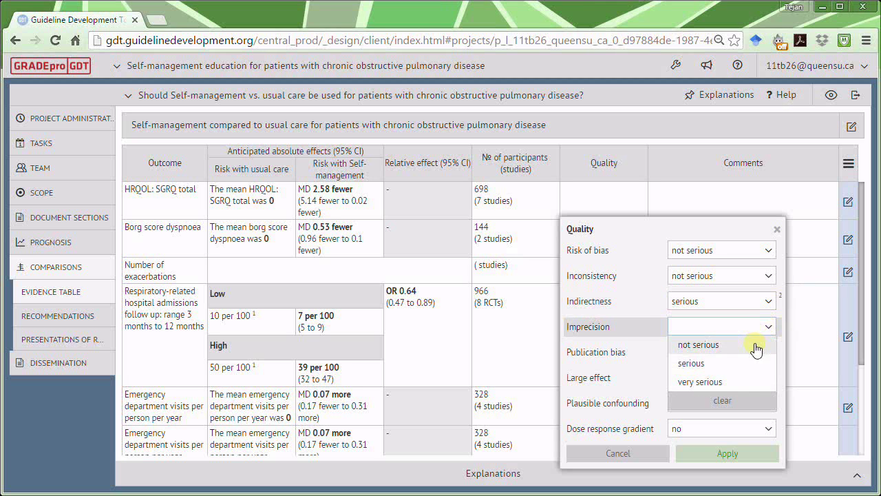
{"action": "left_click", "coordinate": [756, 346]}
{"action": "left_click", "coordinate": [757, 352]}
{"action": "left_click", "coordinate": [757, 371]}
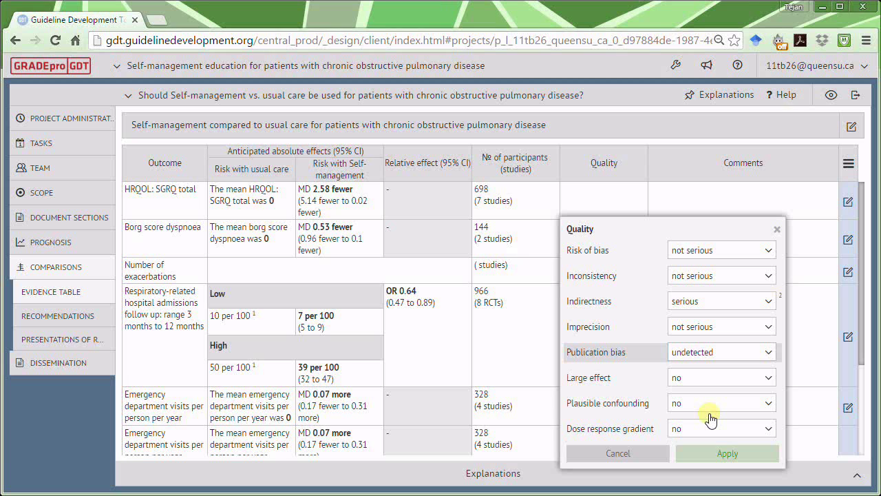
{"action": "left_click", "coordinate": [728, 453]}
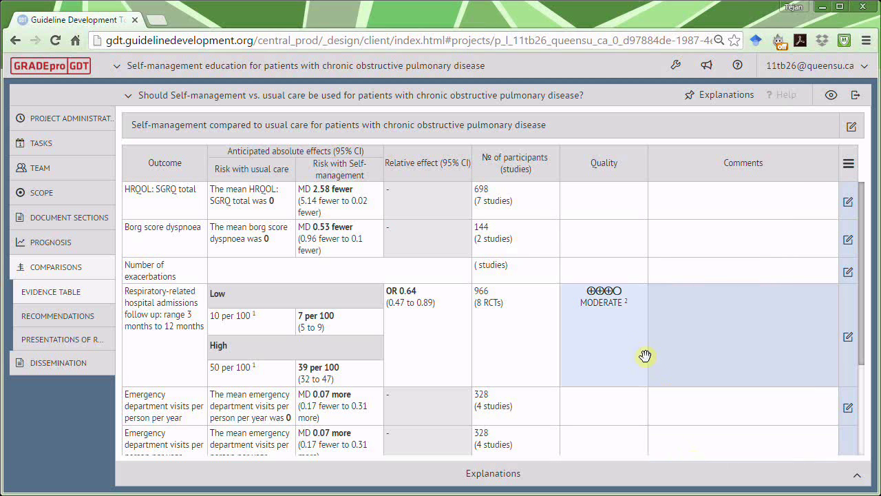
Step: View the explanations available for the relative effect of respiratory-related hospital admissions, and the full list of explanations for the table
{"action": "left_click", "coordinate": [608, 297]}
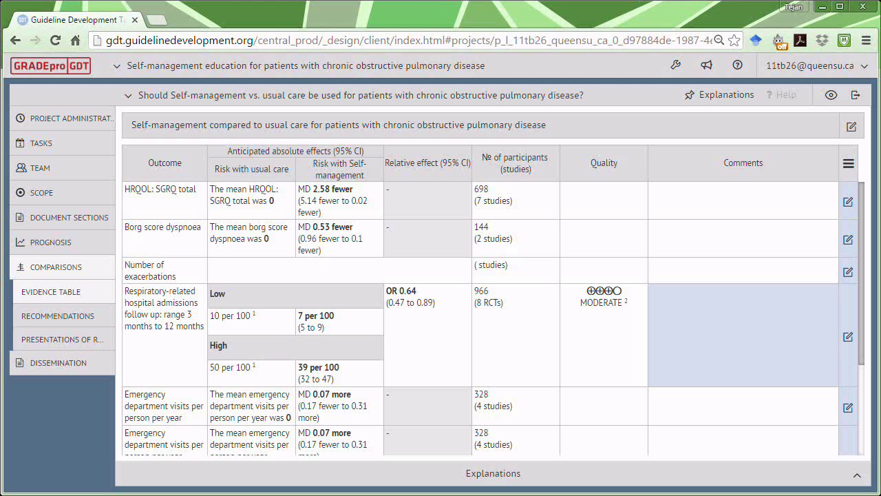
{"action": "left_click", "coordinate": [416, 337]}
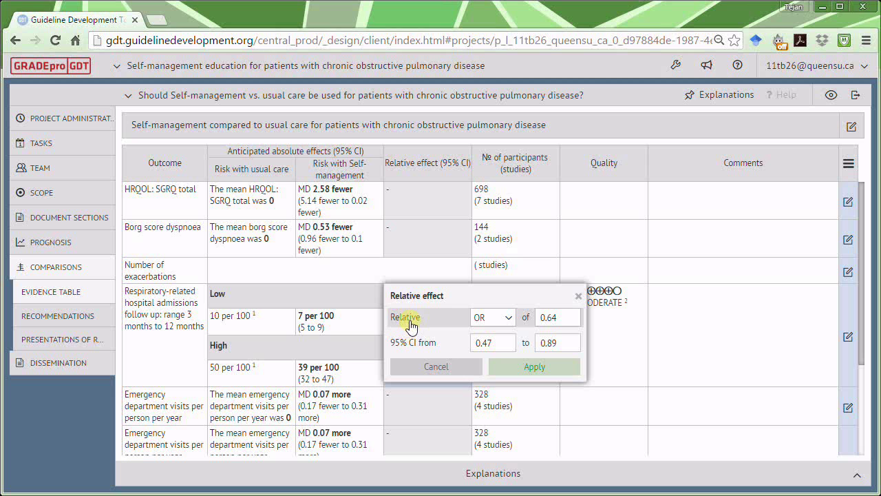
{"action": "right_click", "coordinate": [407, 320]}
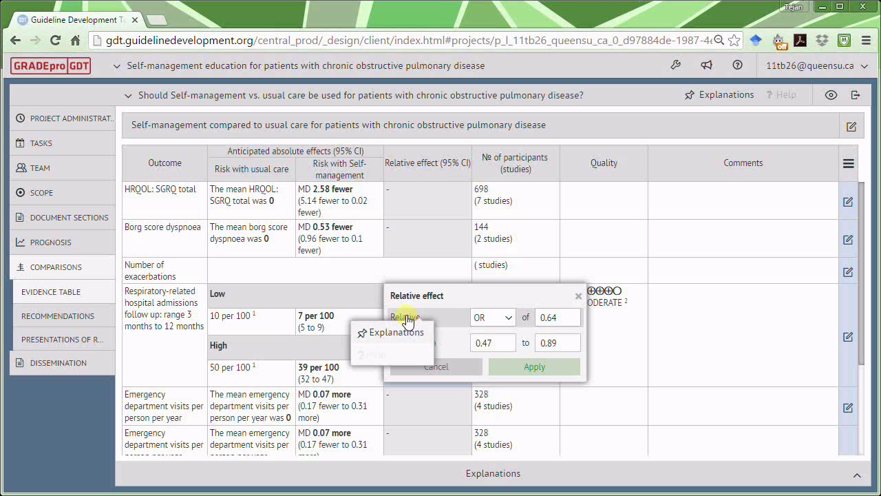
{"action": "left_click", "coordinate": [396, 333]}
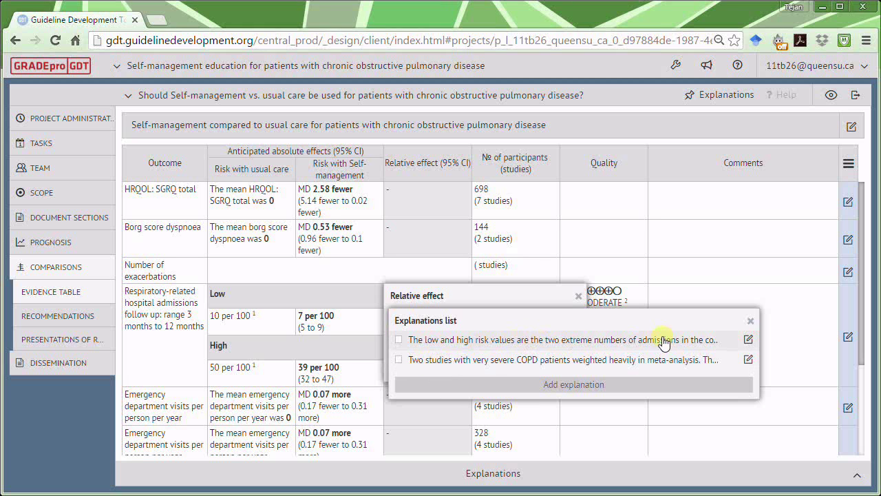
{"action": "left_click", "coordinate": [752, 322]}
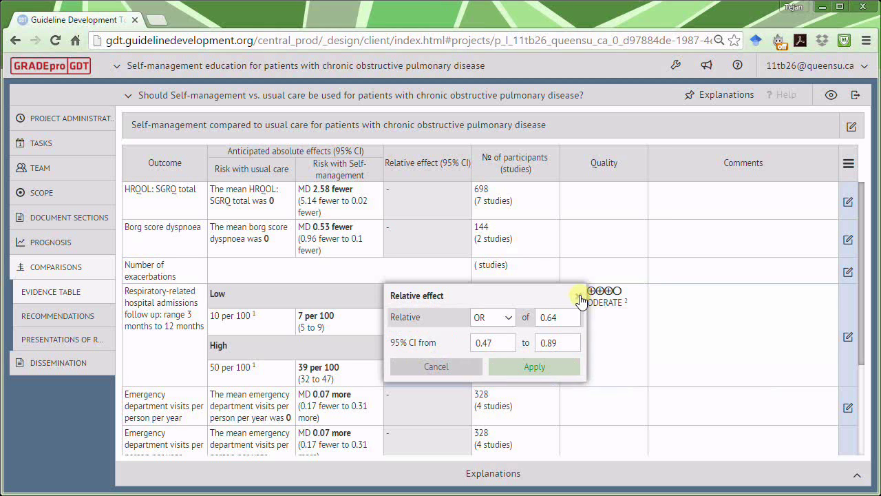
{"action": "left_click", "coordinate": [578, 295]}
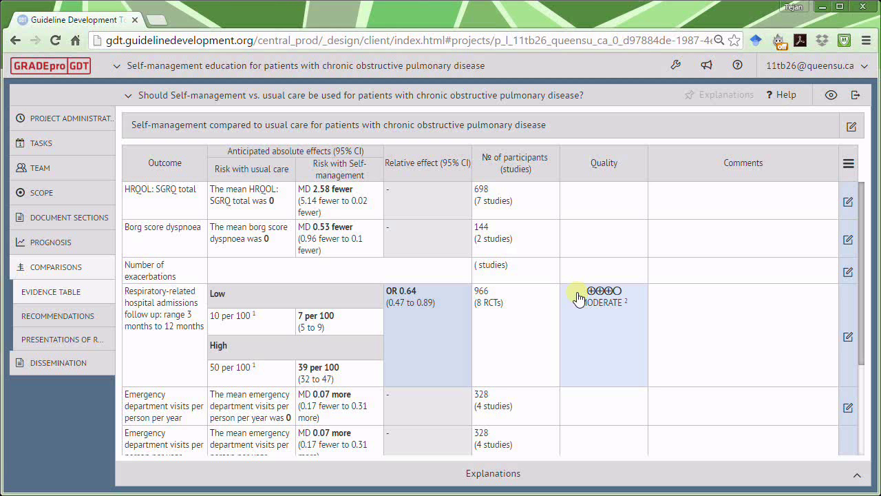
{"action": "left_click", "coordinate": [522, 480]}
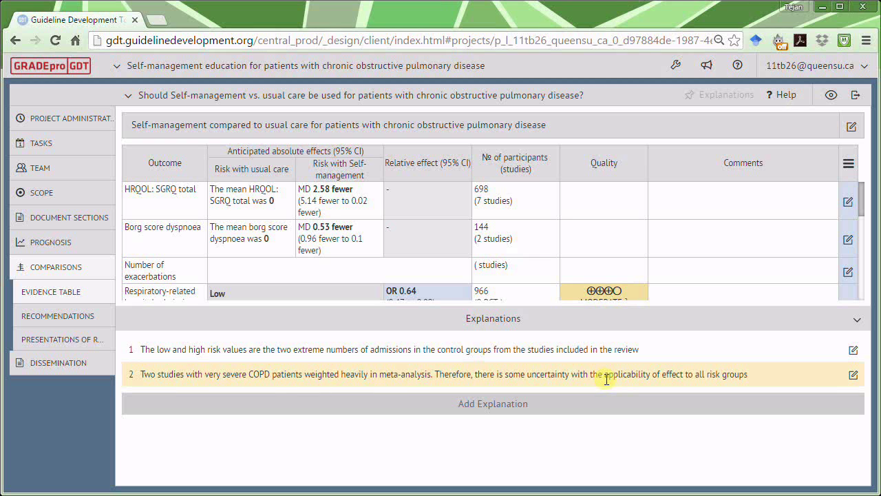
Step: Open the indirectness explanation about very severe COPD patients for editing and save it as it is
{"action": "left_click", "coordinate": [854, 375]}
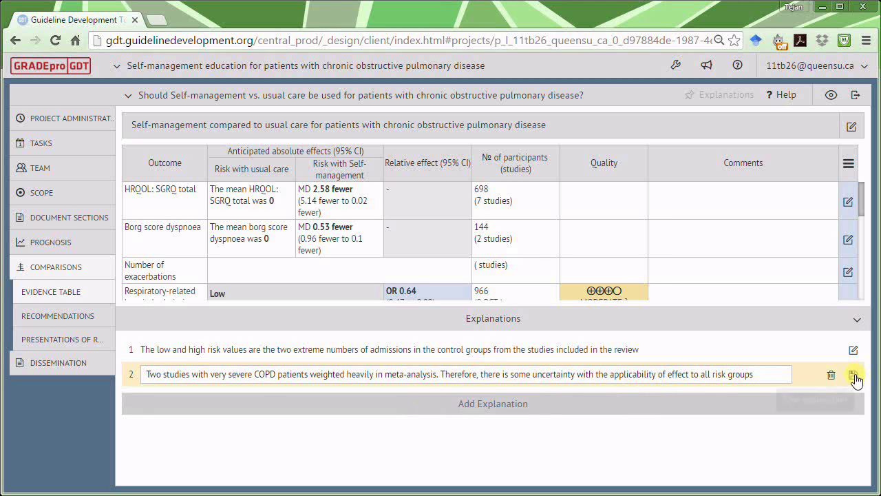
{"action": "left_click", "coordinate": [853, 375]}
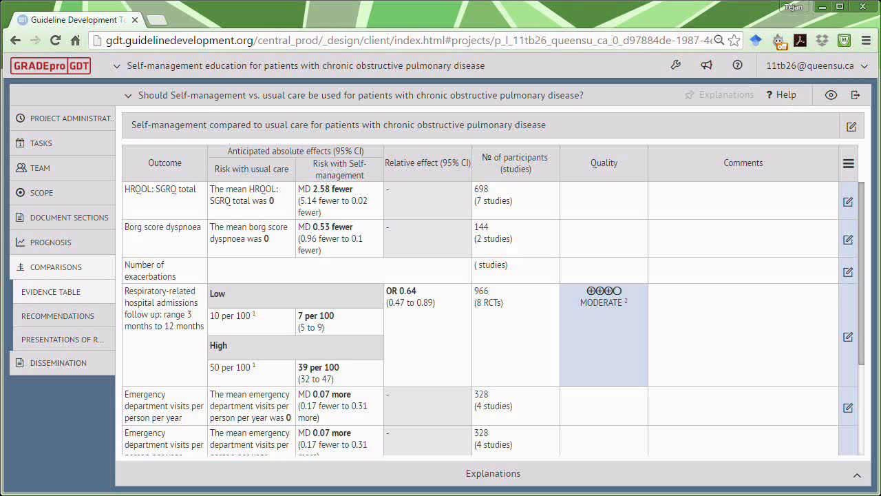
Step: View the help on study design for respiratory-related hospital admissions and on the outcome name for Borg score dyspnoea
{"action": "left_click", "coordinate": [530, 330]}
{"action": "mouse_move", "coordinate": [505, 318]}
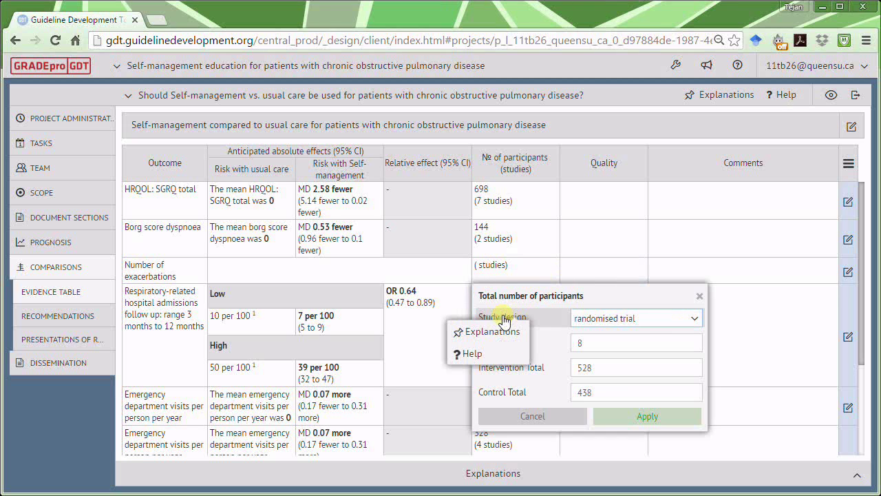
{"action": "left_click", "coordinate": [472, 354]}
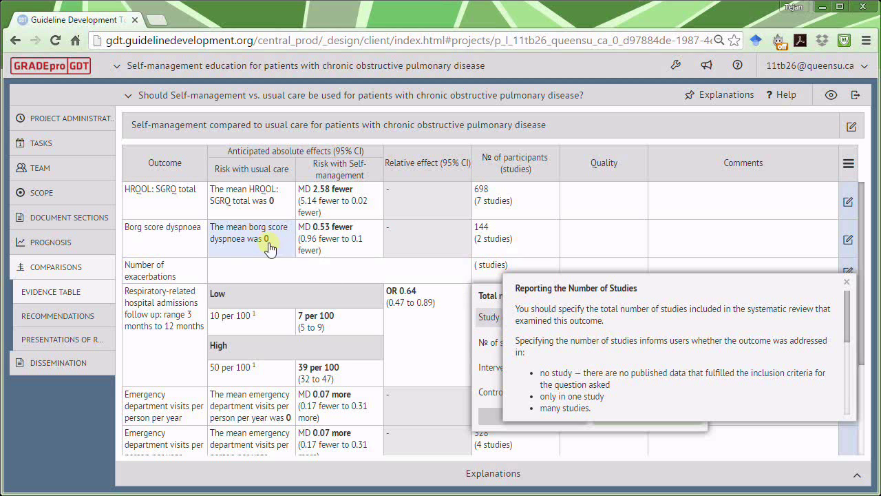
{"action": "left_click", "coordinate": [177, 246]}
{"action": "mouse_move", "coordinate": [177, 252]}
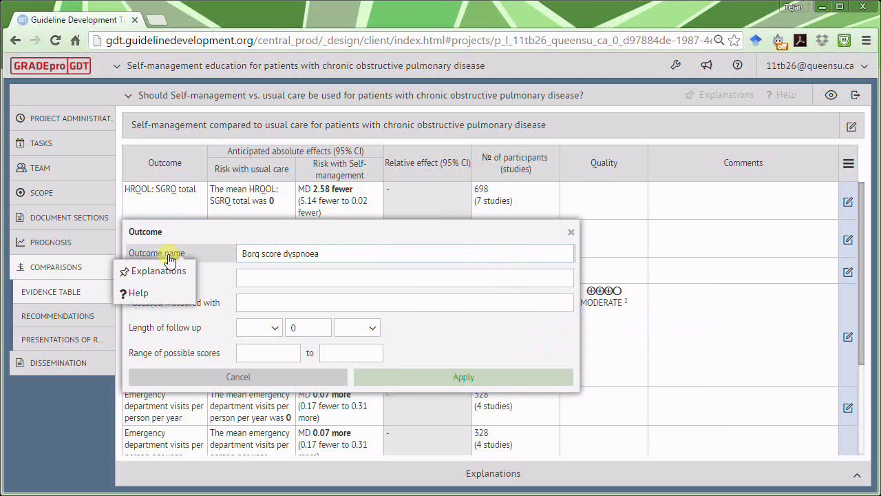
{"action": "left_click", "coordinate": [139, 293]}
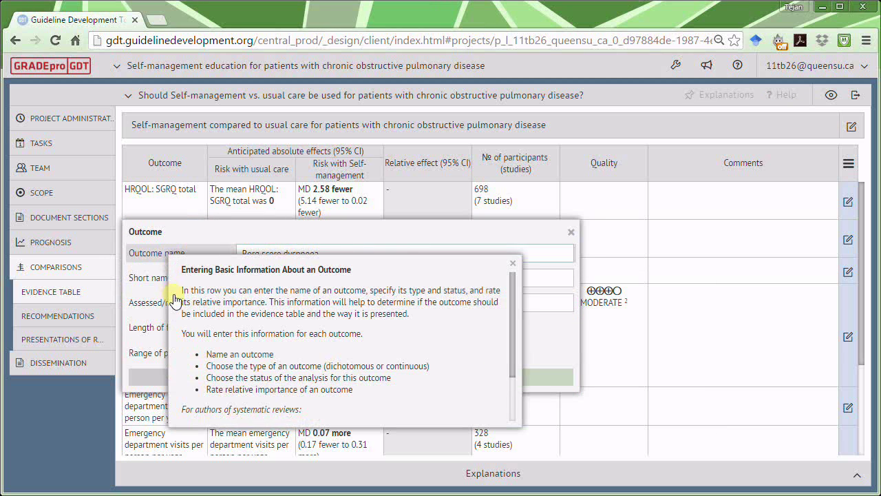
{"action": "left_click", "coordinate": [512, 267]}
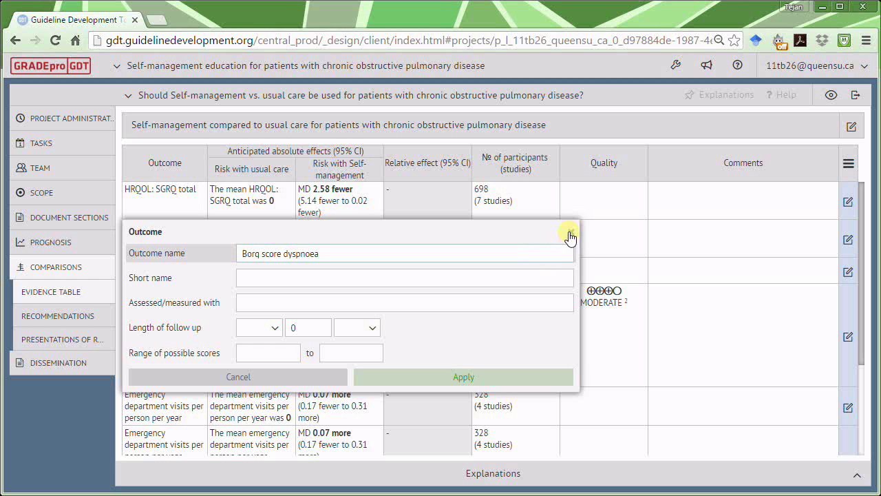
{"action": "left_click", "coordinate": [570, 233]}
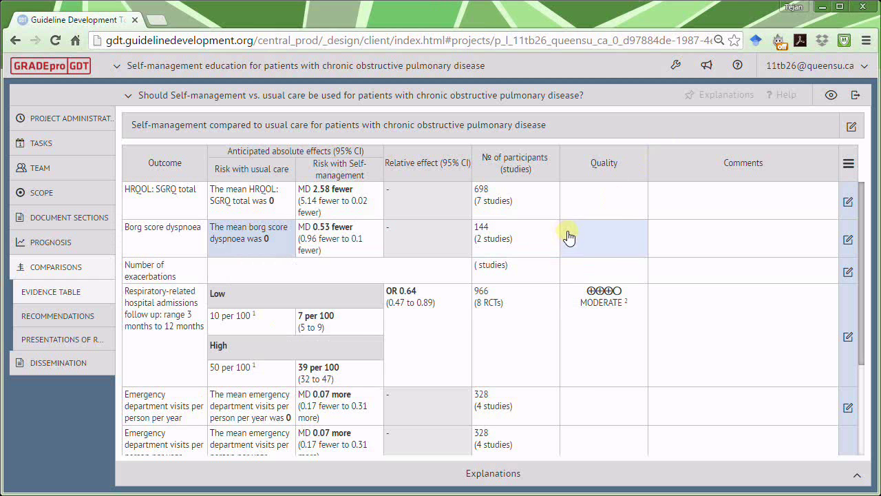
Step: Consult the GRADE Handbook sections on factors determining quality of evidence, imprecision in guidelines and systematic reviews, and rating down two levels
{"action": "left_click", "coordinate": [738, 67]}
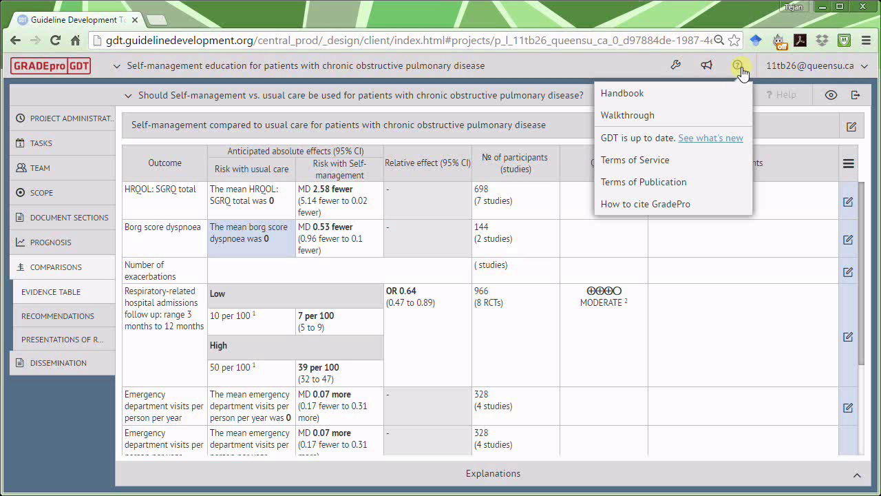
{"action": "left_click", "coordinate": [707, 99]}
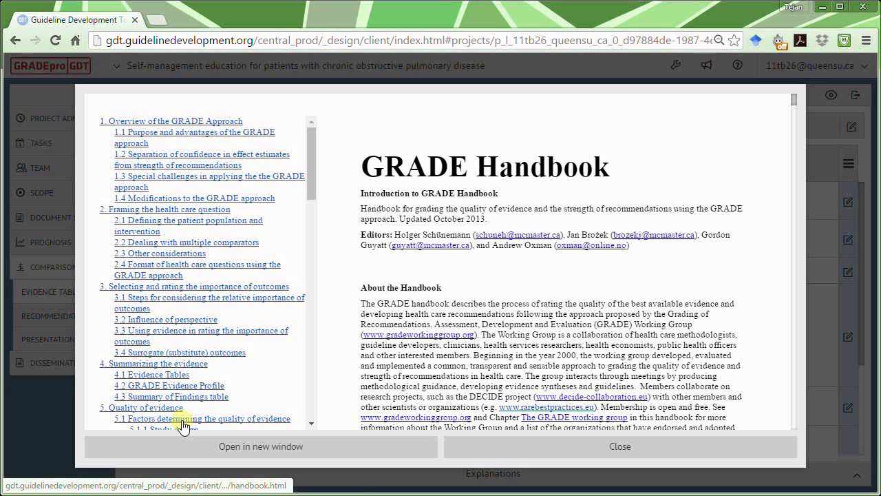
{"action": "left_click", "coordinate": [217, 418]}
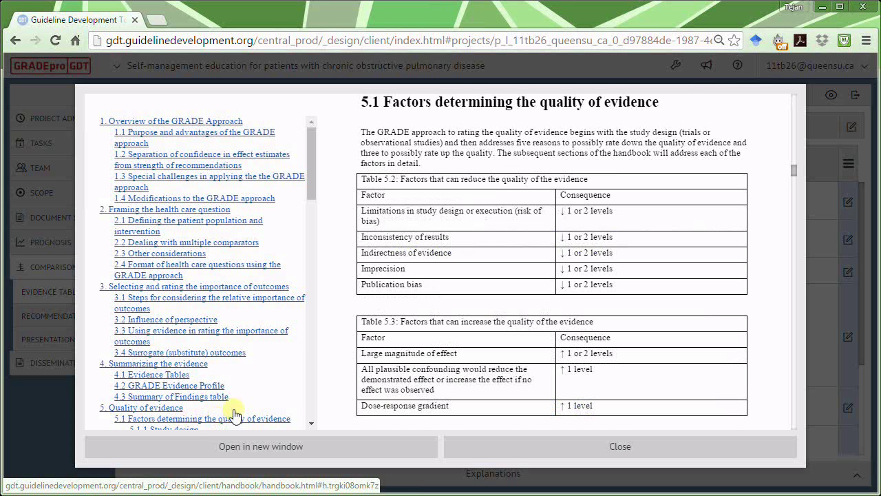
{"action": "scroll", "coordinate": [234, 413], "scroll_direction": "down", "scroll_amount": 2}
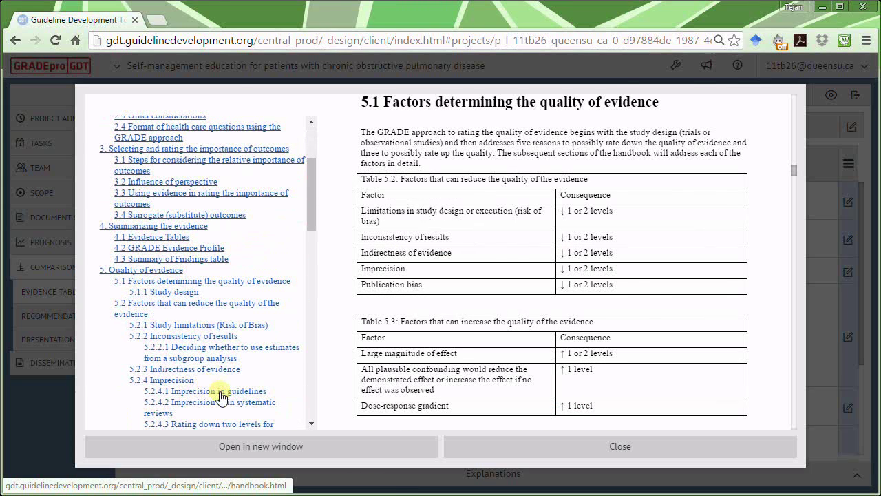
{"action": "left_click", "coordinate": [220, 391]}
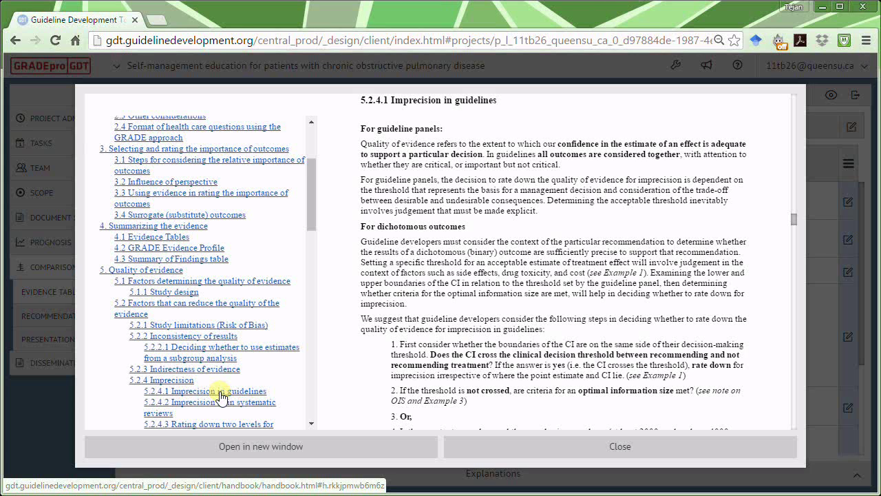
{"action": "left_click", "coordinate": [203, 405]}
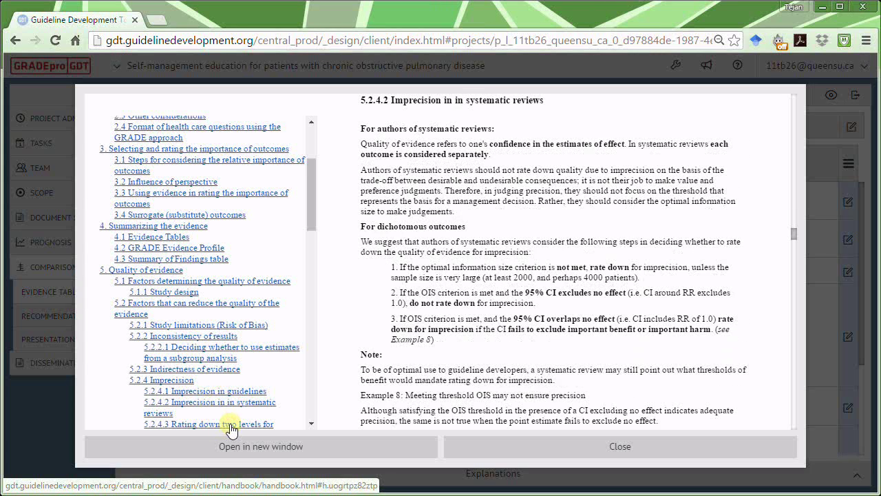
{"action": "left_click", "coordinate": [232, 425]}
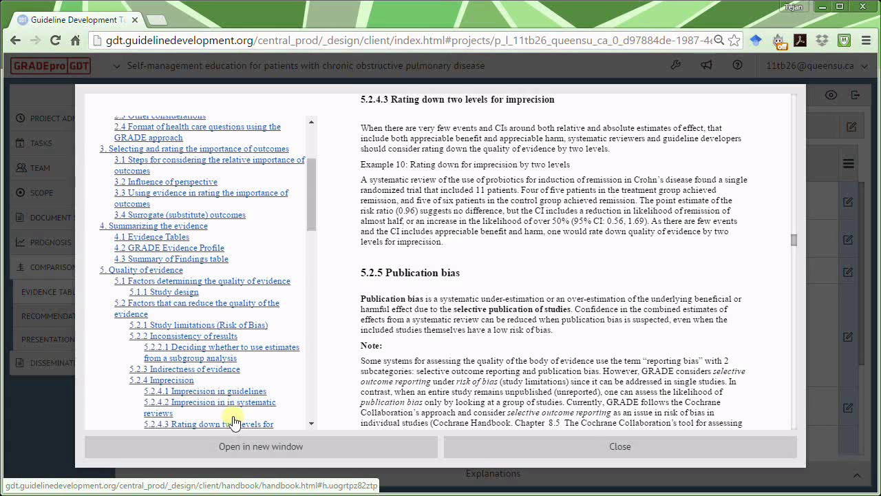
{"action": "left_click", "coordinate": [590, 447]}
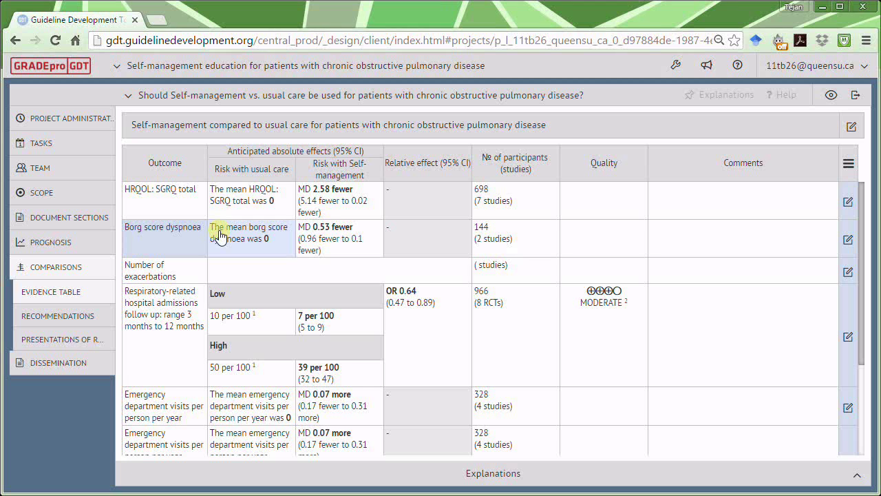
Step: Rename the Borg score dyspnoea outcome "Dyspnoea (shortness of breath)" and enter "Borg Scale" as how it is measured
{"action": "left_click", "coordinate": [177, 237]}
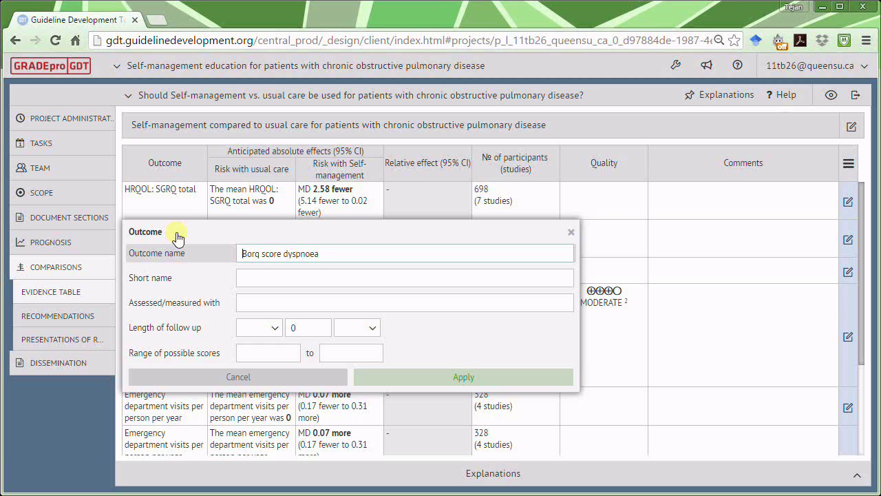
{"action": "left_click_drag", "start_coordinate": [344, 256], "coordinate": [235, 249]}
{"action": "type", "text": "Dyspnoea (shortness of breath)"}
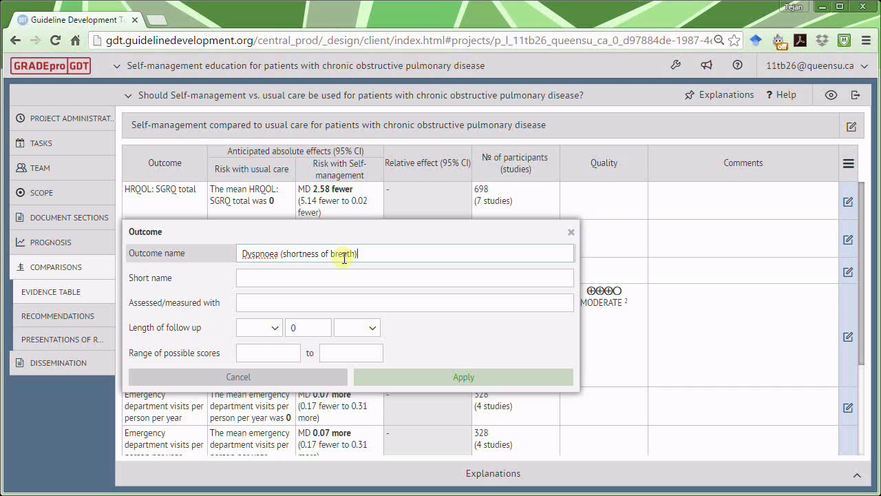
{"action": "left_click", "coordinate": [292, 301]}
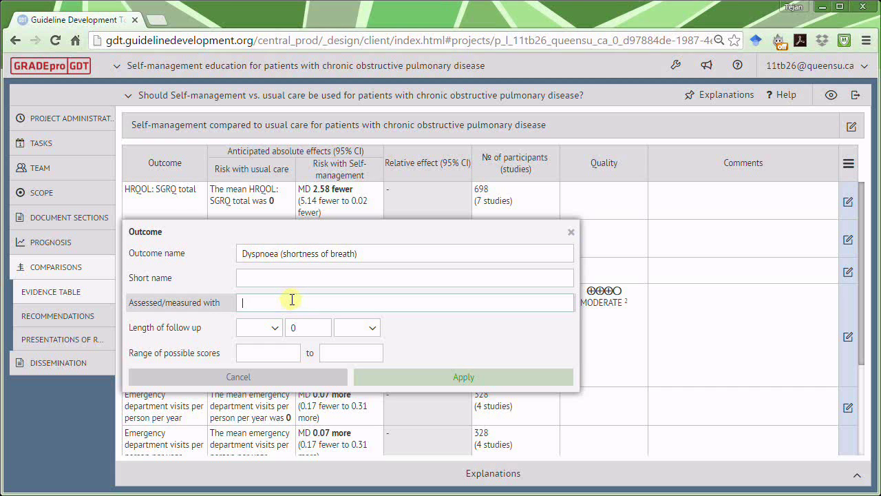
{"action": "type", "text": "Borg Scale"}
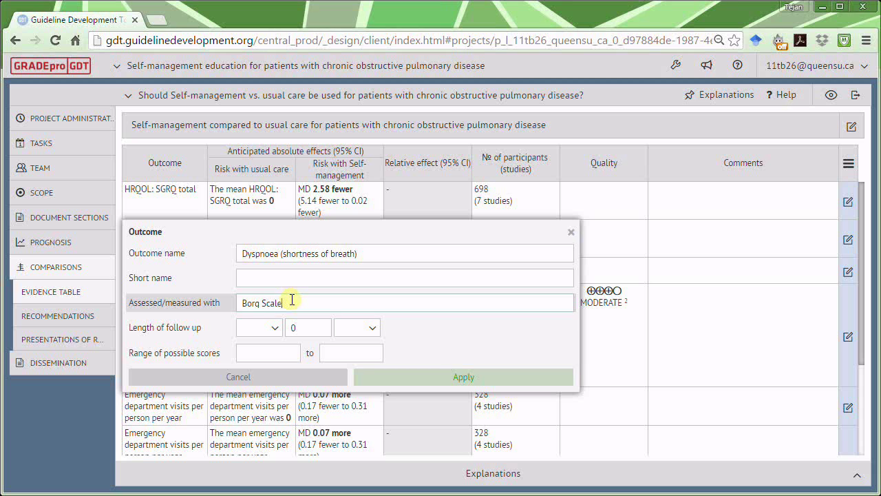
Step: Set the dyspnoea outcome's length of follow-up to a range of 3 months to 6 months
{"action": "left_click", "coordinate": [258, 328]}
{"action": "left_click", "coordinate": [279, 380]}
{"action": "double_click", "coordinate": [305, 328]}
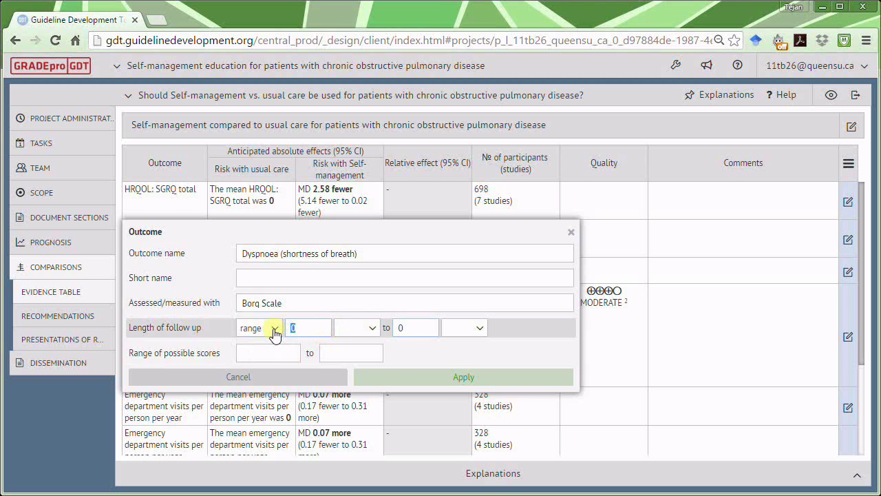
{"action": "type", "text": "3"}
{"action": "left_click", "coordinate": [371, 333]}
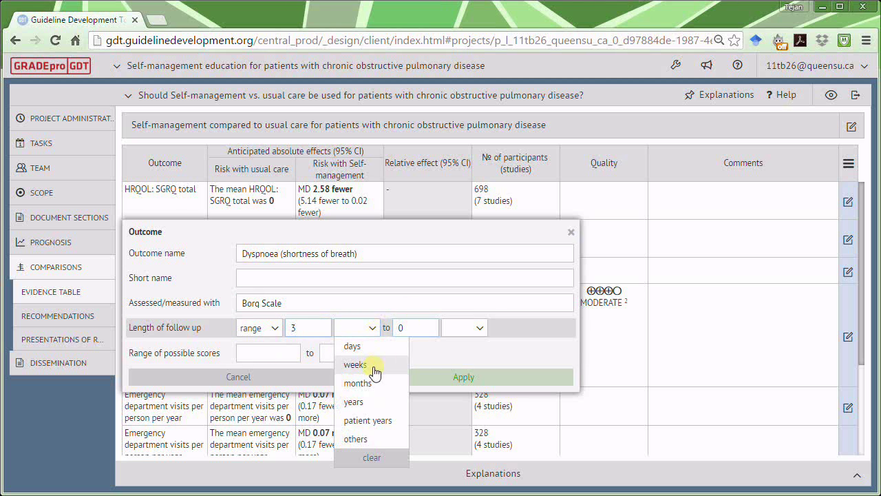
{"action": "left_click", "coordinate": [369, 366]}
{"action": "double_click", "coordinate": [394, 328]}
{"action": "type", "text": "6"}
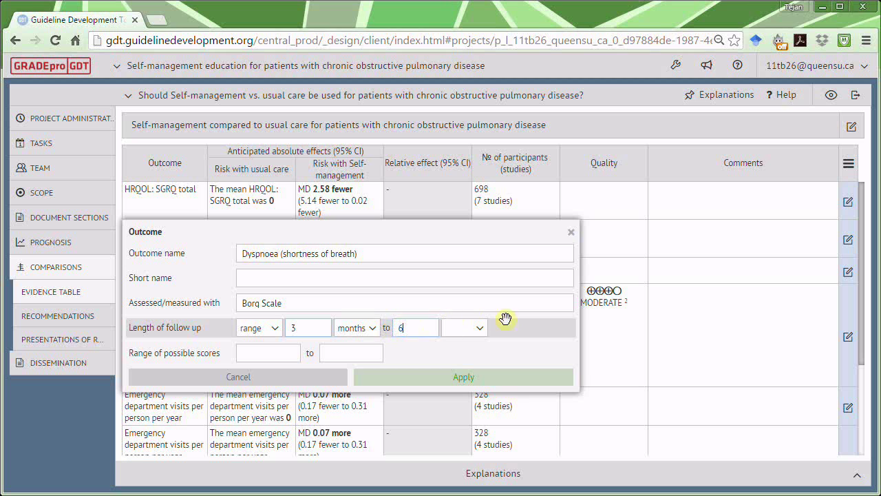
{"action": "left_click", "coordinate": [478, 328]}
{"action": "left_click", "coordinate": [480, 380]}
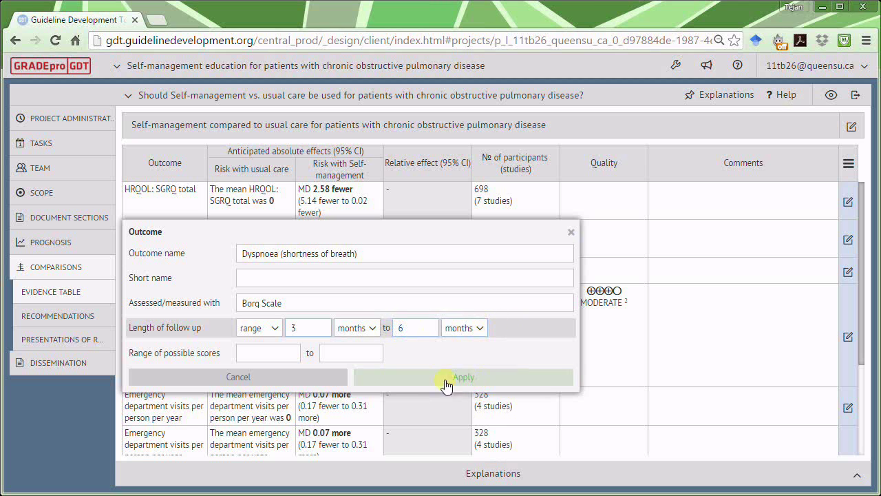
Step: Set the dyspnoea outcome's range of possible scores from 0 to "10 (worse)" and apply the outcome details
{"action": "left_click", "coordinate": [275, 353]}
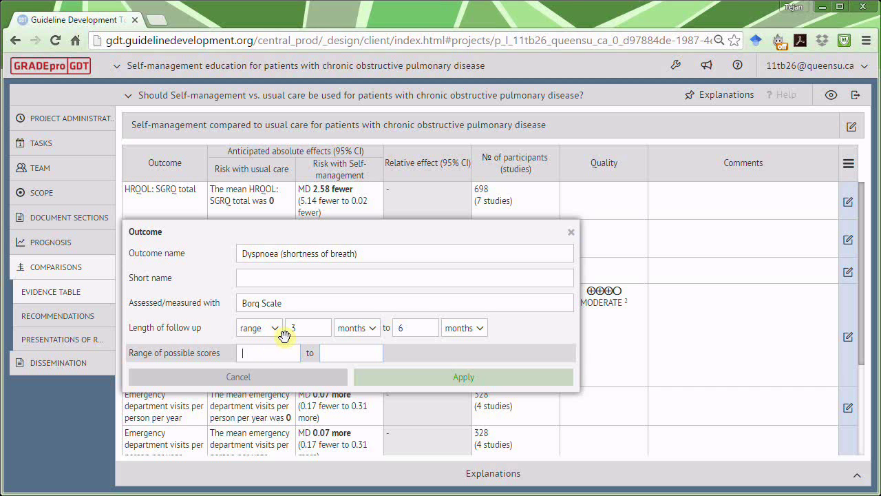
{"action": "type", "text": "0"}
{"action": "left_click", "coordinate": [343, 353]}
{"action": "type", "text": "10 (worse)"}
{"action": "left_click", "coordinate": [471, 379]}
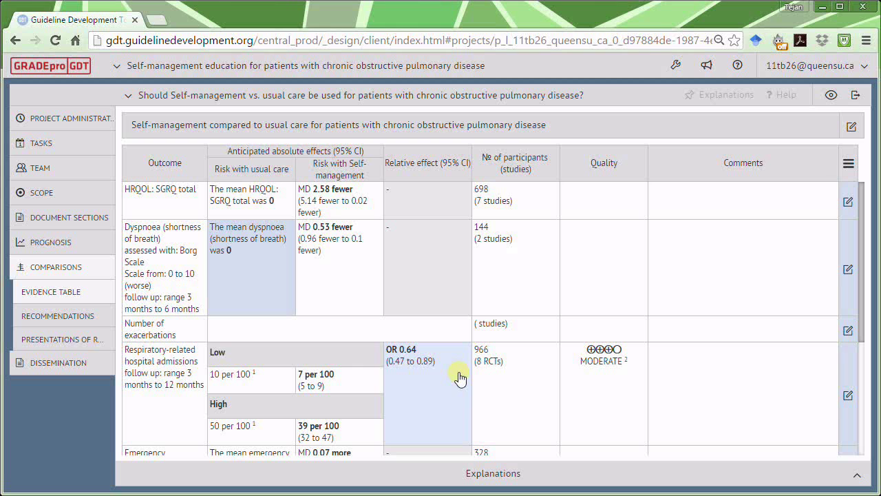
{"action": "left_click", "coordinate": [260, 311]}
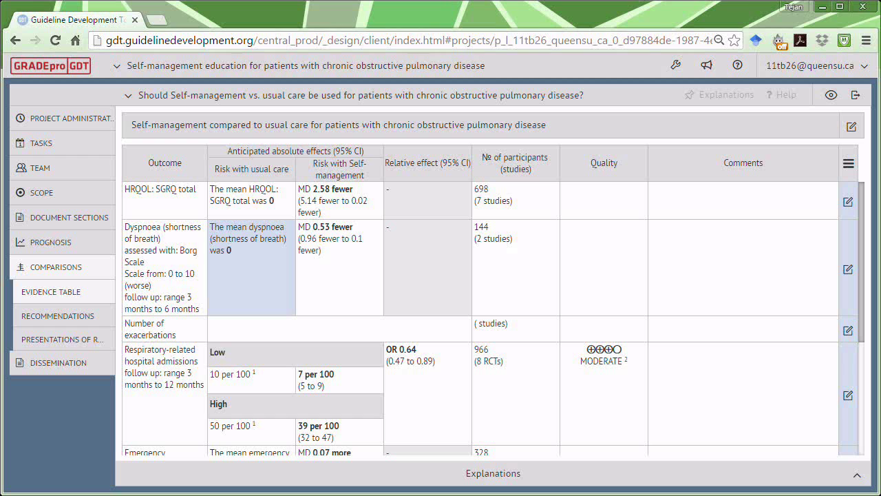
Step: Set the study design for the dyspnoea outcome to randomised trial and apply it
{"action": "left_click", "coordinate": [509, 262]}
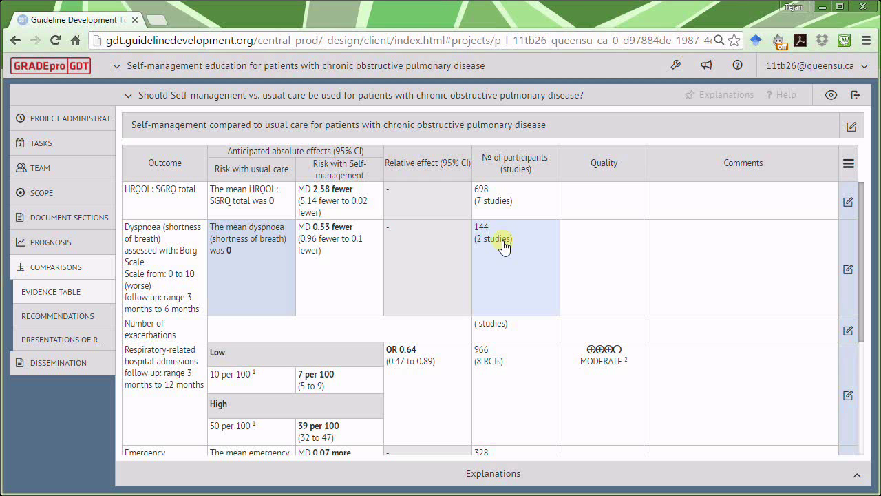
{"action": "left_click", "coordinate": [503, 246]}
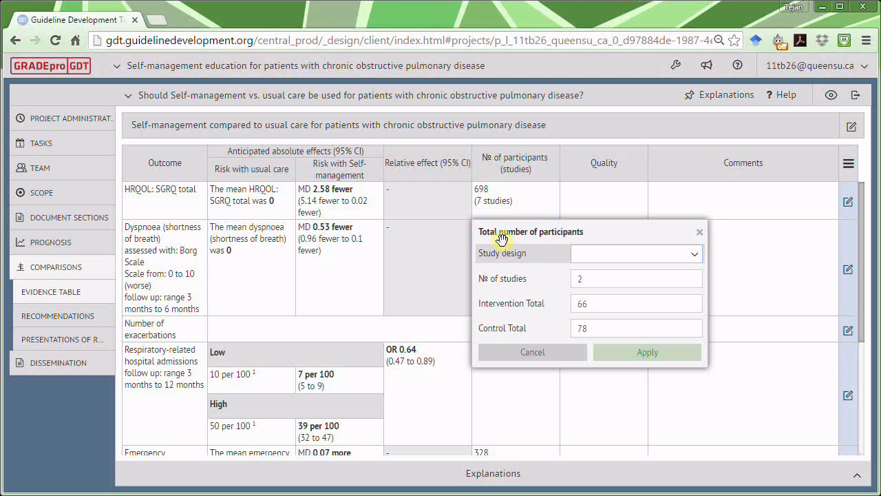
{"action": "left_click", "coordinate": [655, 257]}
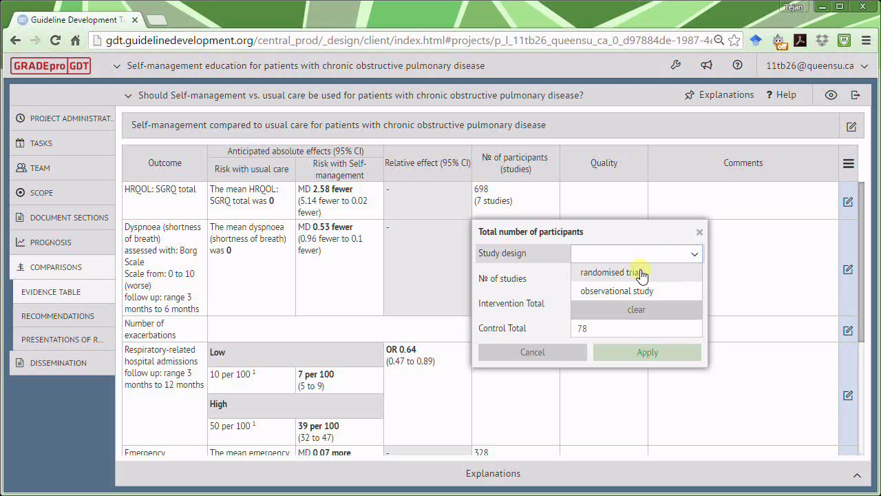
{"action": "left_click", "coordinate": [640, 274]}
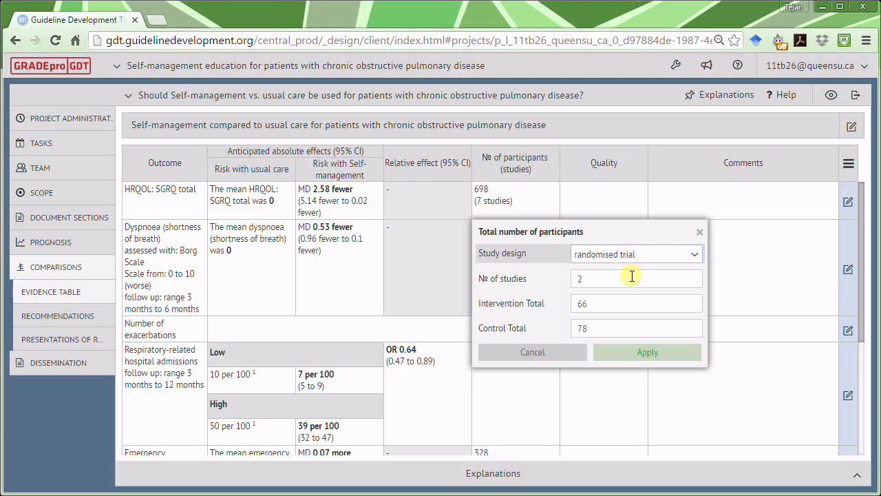
{"action": "left_click", "coordinate": [644, 353]}
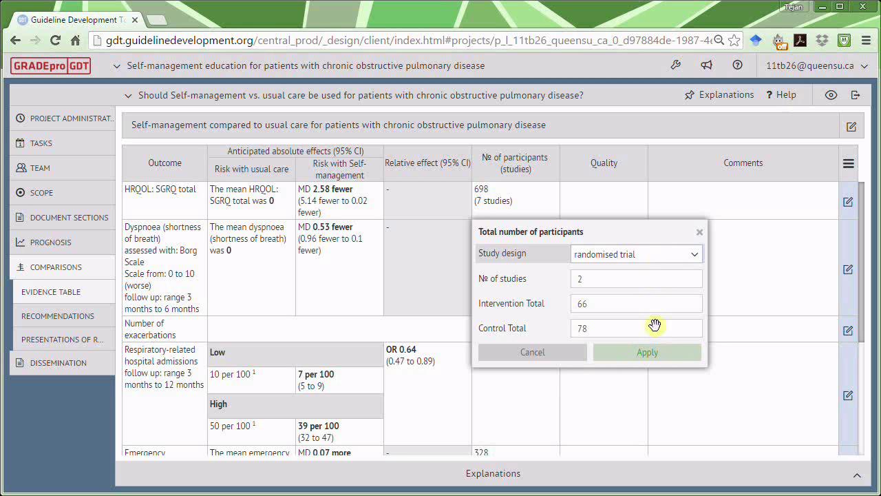
{"action": "left_click", "coordinate": [646, 359]}
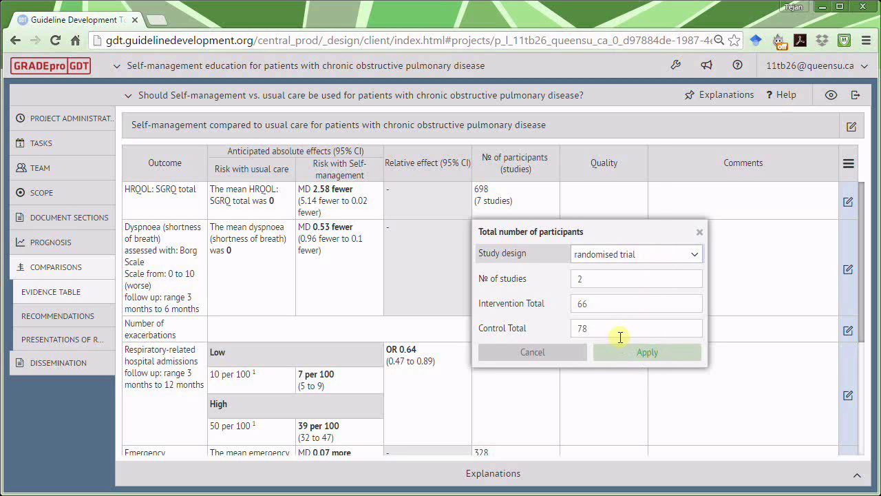
{"action": "key", "text": "Return"}
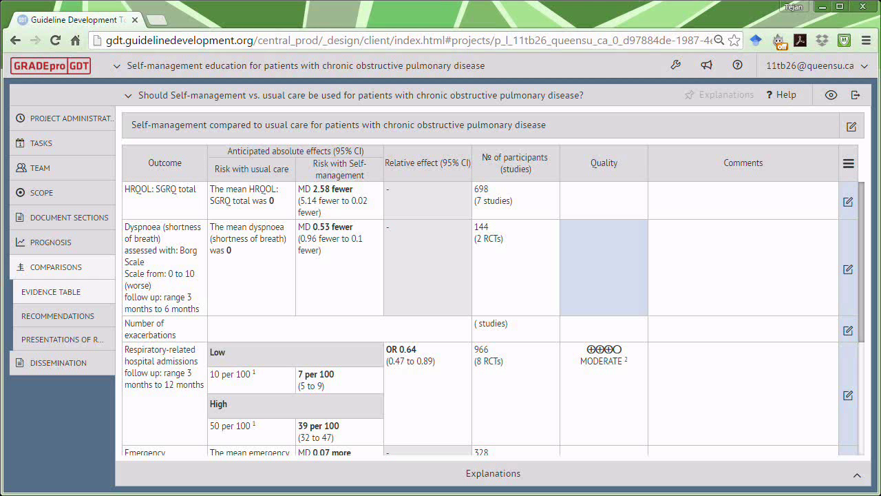
Step: Show the final score in the dyspnoea outcome's control risk as a range of 1-4 and apply it
{"action": "left_click", "coordinate": [330, 242]}
{"action": "left_click", "coordinate": [262, 266]}
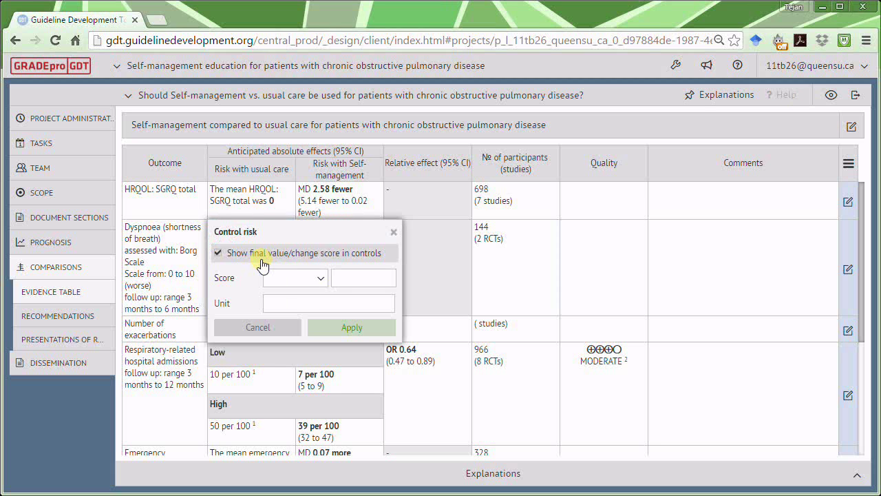
{"action": "left_click", "coordinate": [321, 279]}
{"action": "left_click", "coordinate": [309, 297]}
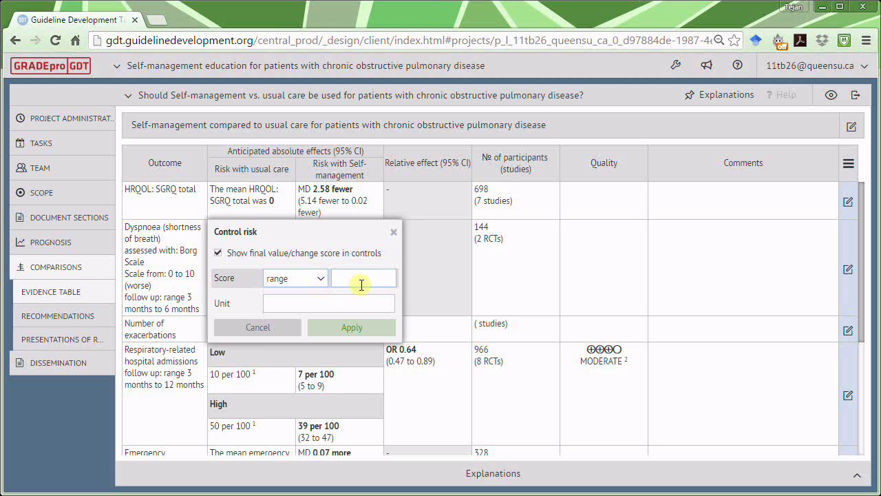
{"action": "left_click", "coordinate": [362, 278]}
{"action": "type", "text": "1-4"}
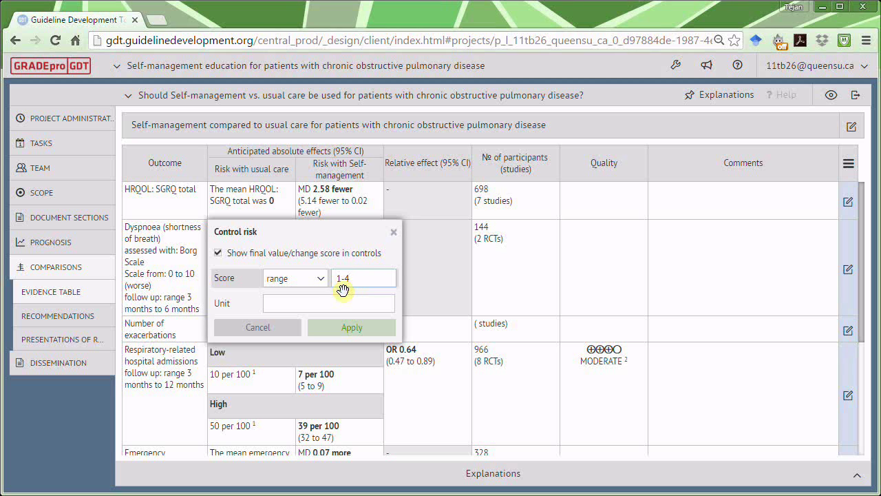
{"action": "right_click", "coordinate": [245, 284]}
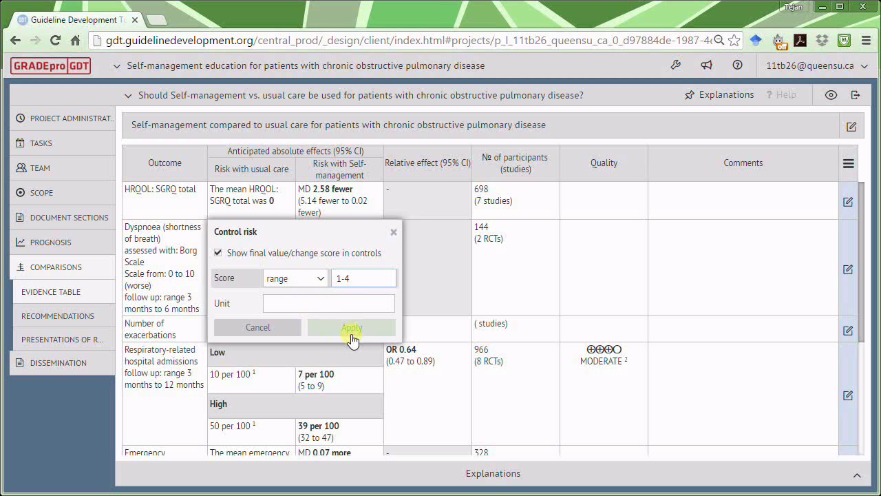
{"action": "left_click", "coordinate": [351, 331]}
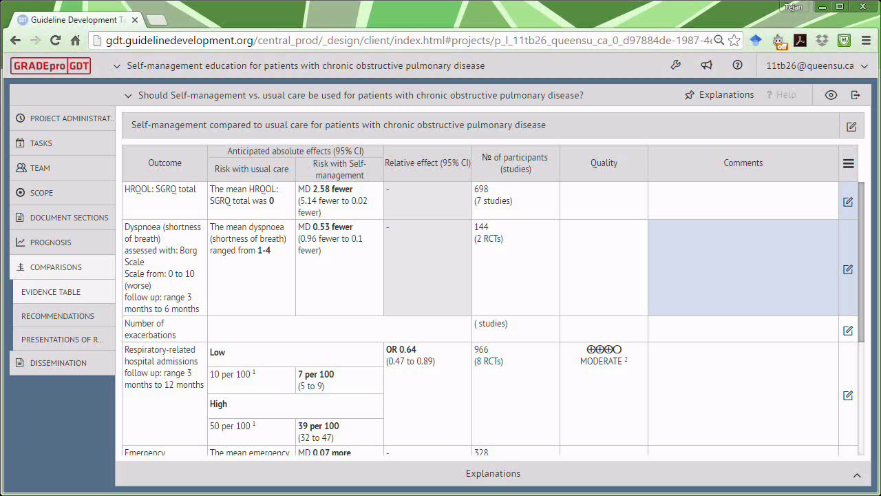
Step: Rate the risk of bias for the dyspnoea outcome's quality of evidence as serious
{"action": "left_click", "coordinate": [618, 282]}
{"action": "left_click", "coordinate": [712, 253]}
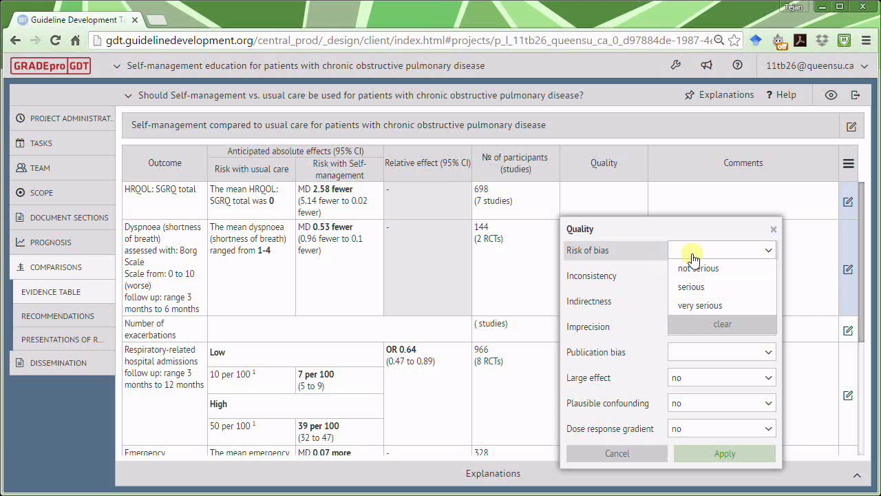
{"action": "left_click", "coordinate": [706, 289]}
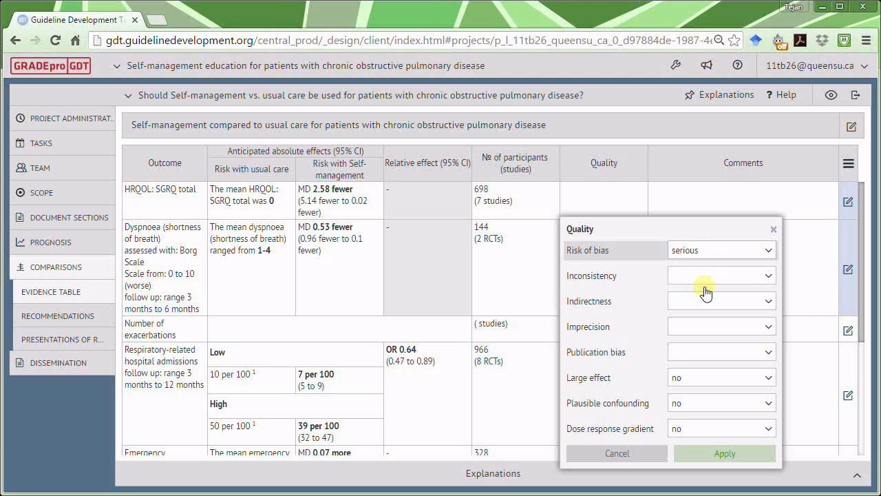
Step: Attach a new explanation to the risk of bias rating: "No allocation concealment in 1 study. Incomplete follow-up."
{"action": "right_click", "coordinate": [585, 252]}
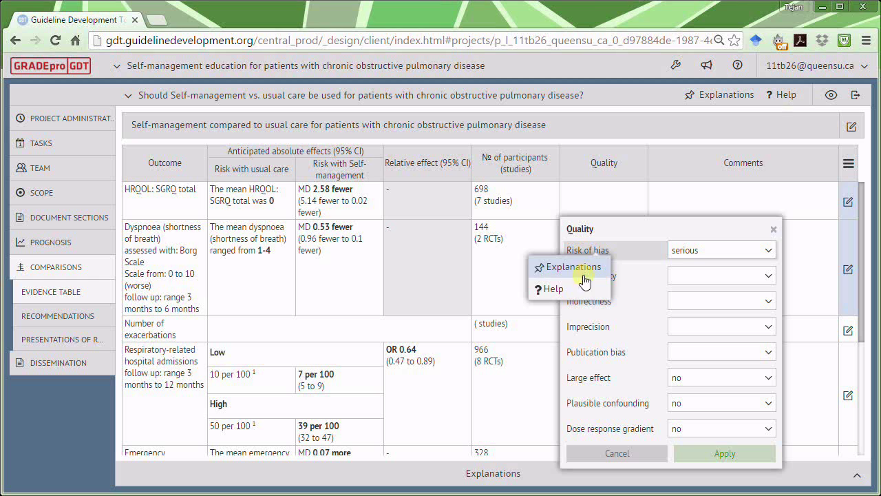
{"action": "left_click", "coordinate": [575, 267]}
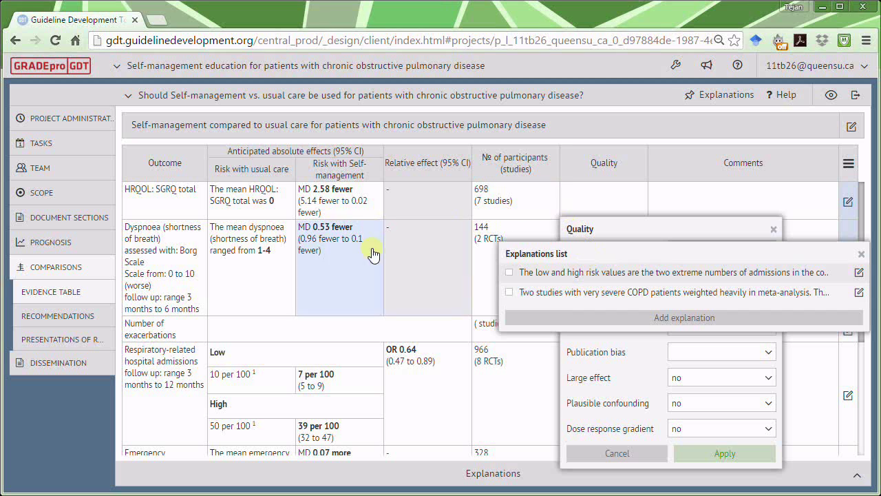
{"action": "left_click", "coordinate": [610, 321]}
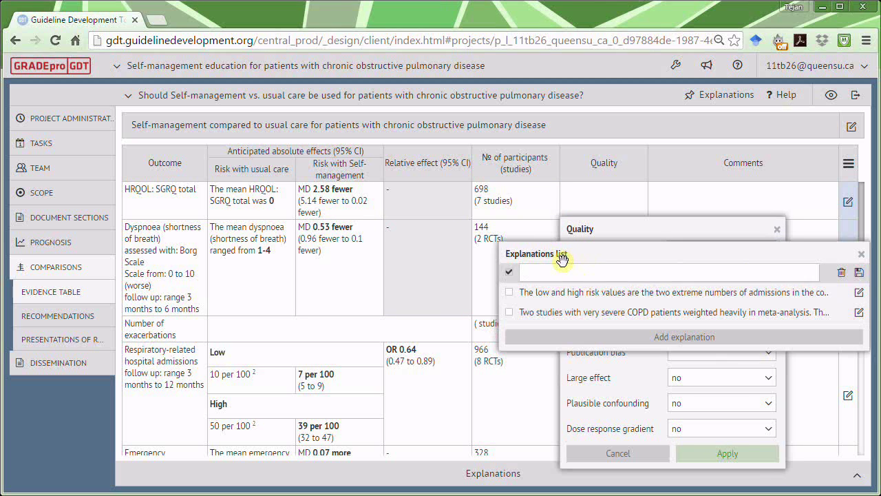
{"action": "left_click", "coordinate": [560, 271]}
{"action": "type", "text": "No allocation concealment in 1 study. Incomplete follow-up."}
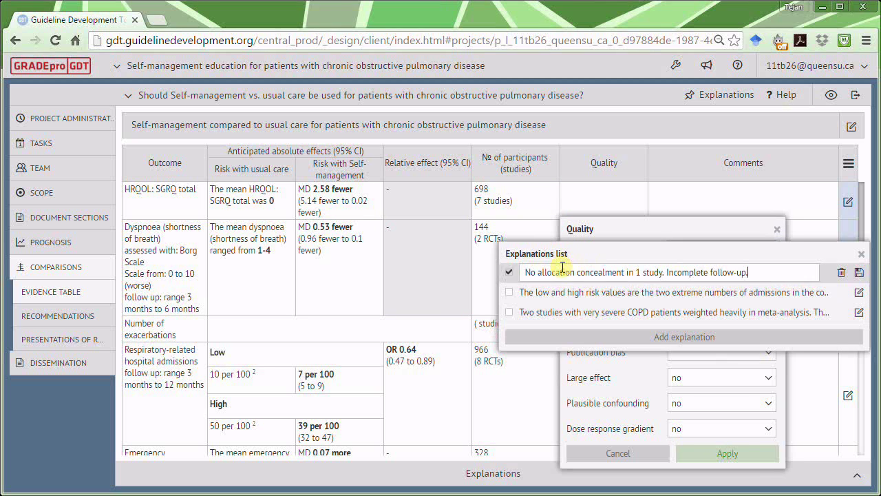
{"action": "left_click", "coordinate": [859, 275]}
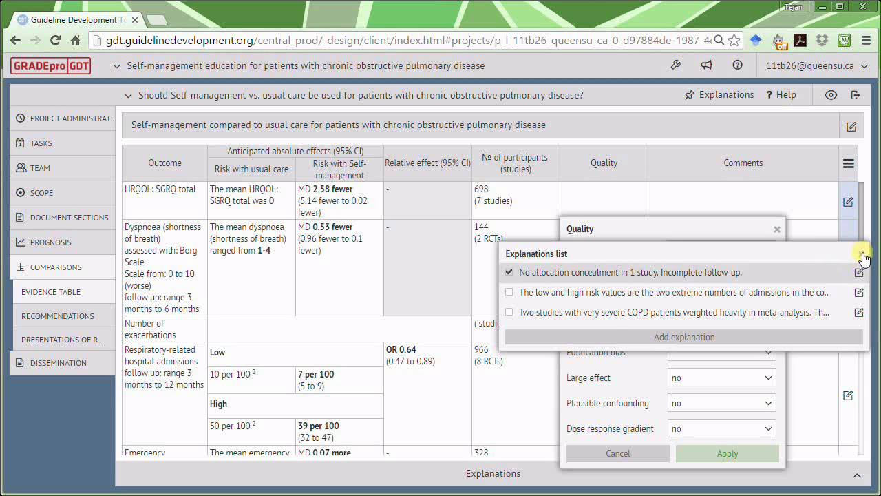
{"action": "left_click", "coordinate": [863, 257]}
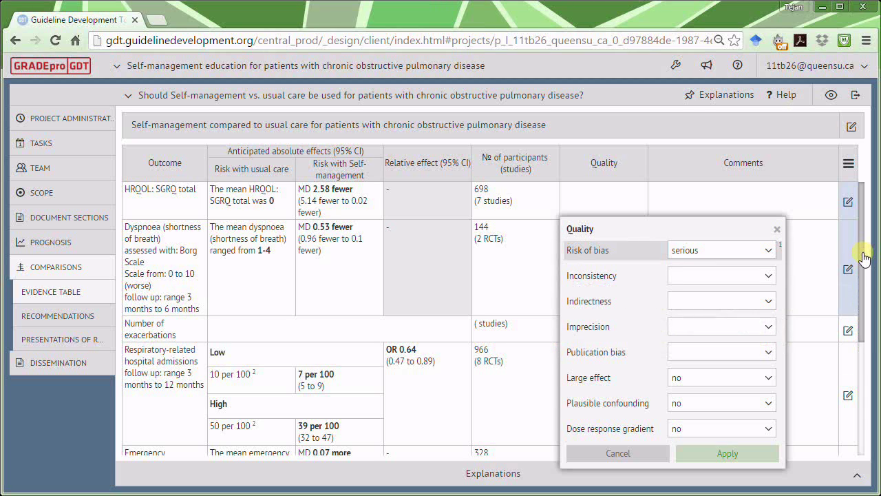
Step: Rate the dyspnoea outcome's inconsistency and indirectness as not serious and its imprecision as serious
{"action": "left_click", "coordinate": [768, 279]}
{"action": "left_click", "coordinate": [744, 295]}
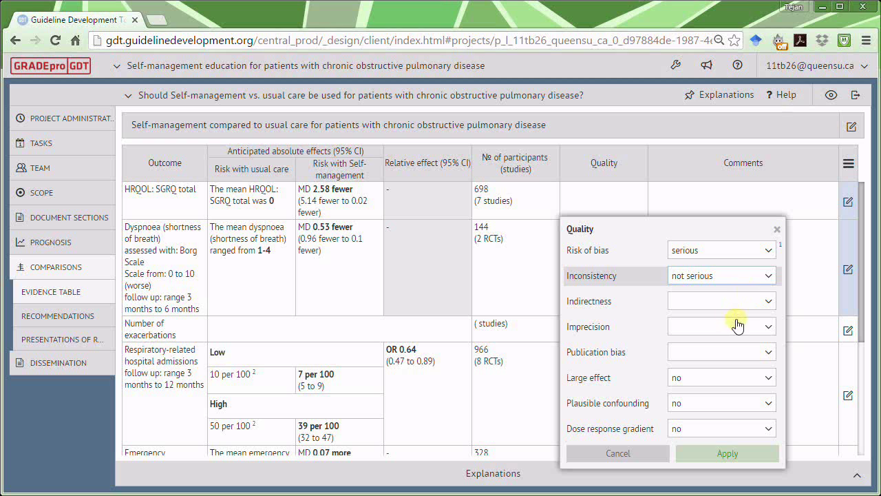
{"action": "left_click", "coordinate": [745, 300]}
{"action": "left_click", "coordinate": [740, 322]}
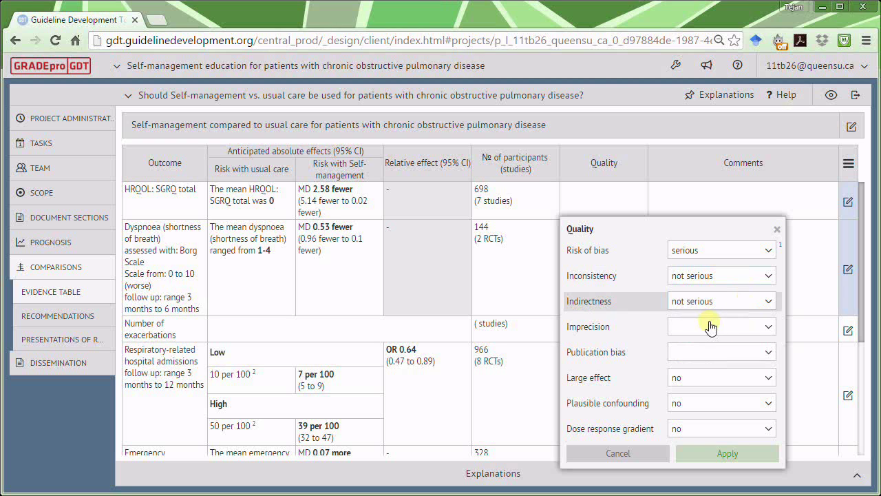
{"action": "left_click", "coordinate": [735, 329]}
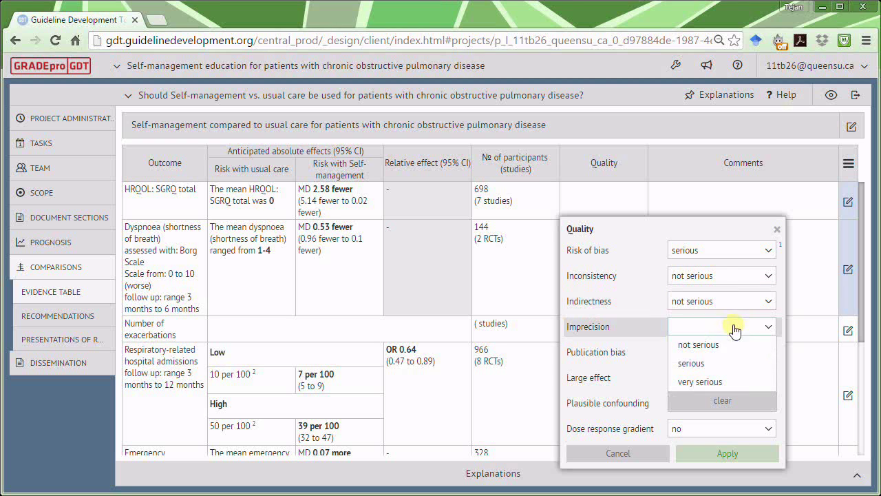
{"action": "left_click", "coordinate": [697, 363]}
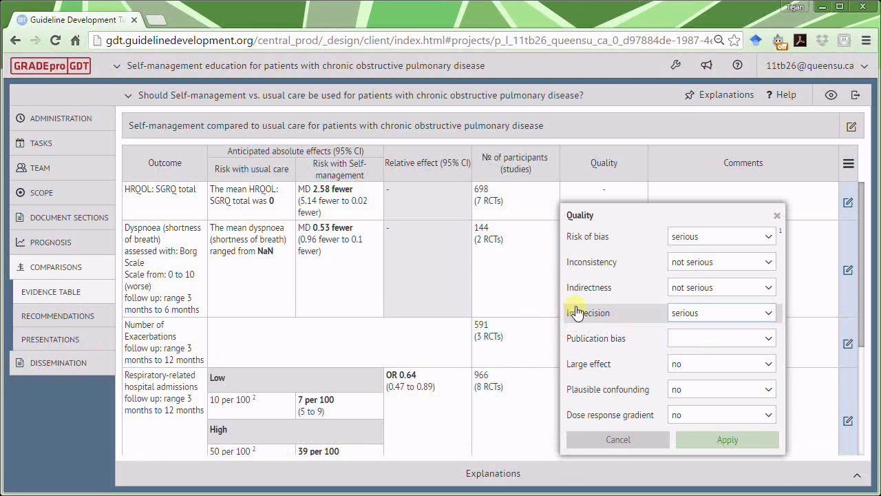
Step: Attach a new explanation reading "few events or participants" to the dyspnoea outcome's imprecision rating
{"action": "left_click", "coordinate": [577, 312]}
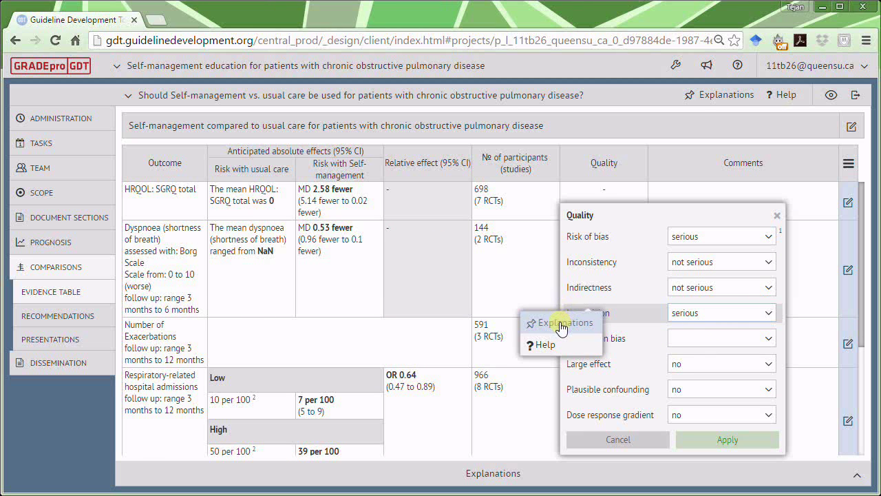
{"action": "left_click", "coordinate": [561, 326]}
{"action": "left_click", "coordinate": [561, 401]}
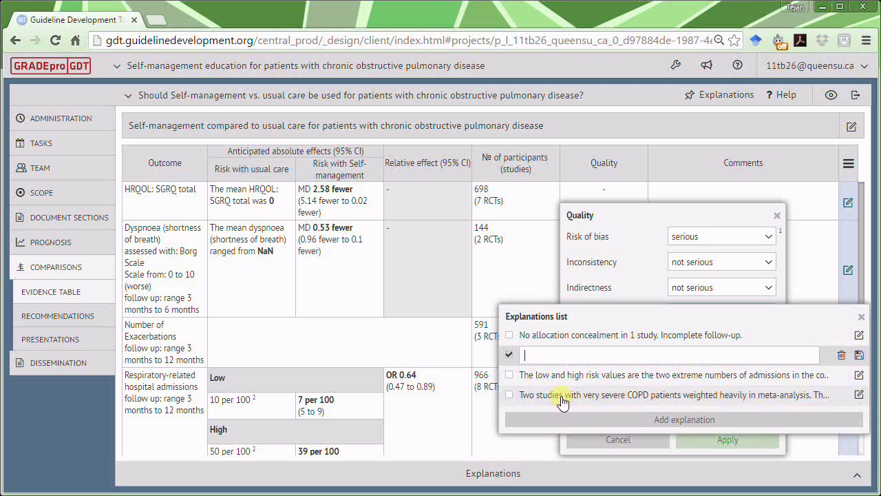
{"action": "type", "text": "few events or participants"}
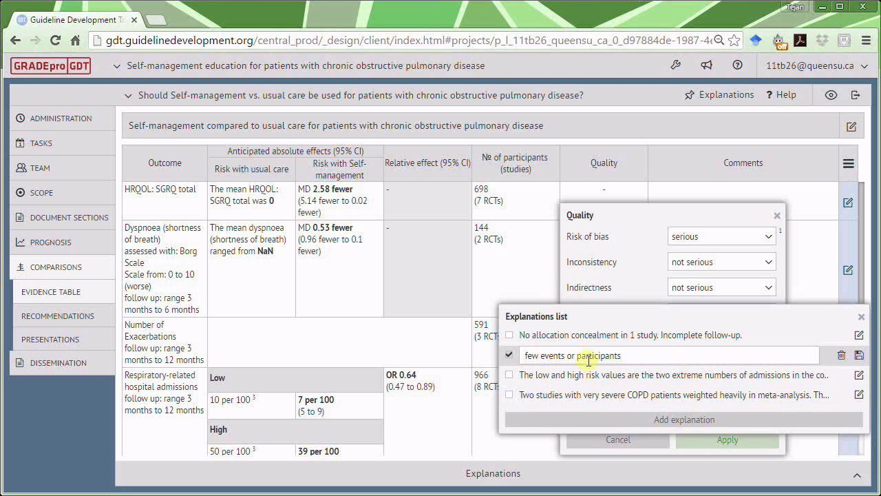
{"action": "left_click", "coordinate": [859, 357]}
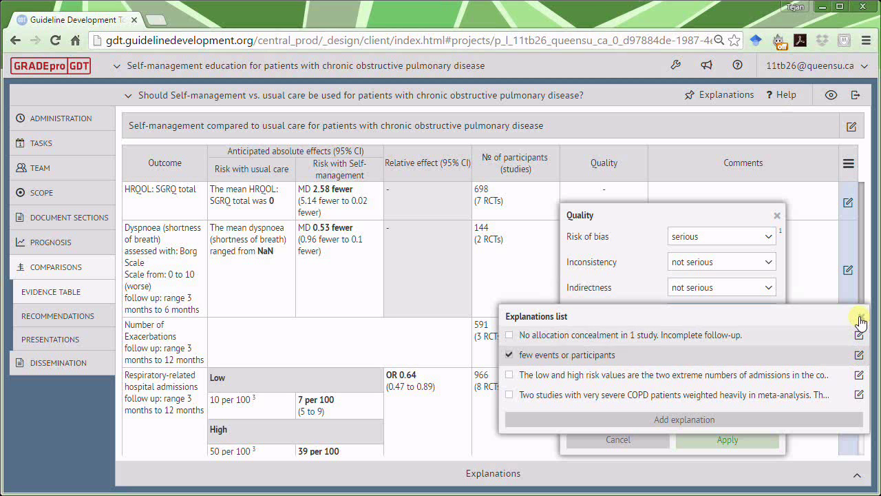
{"action": "left_click", "coordinate": [860, 320]}
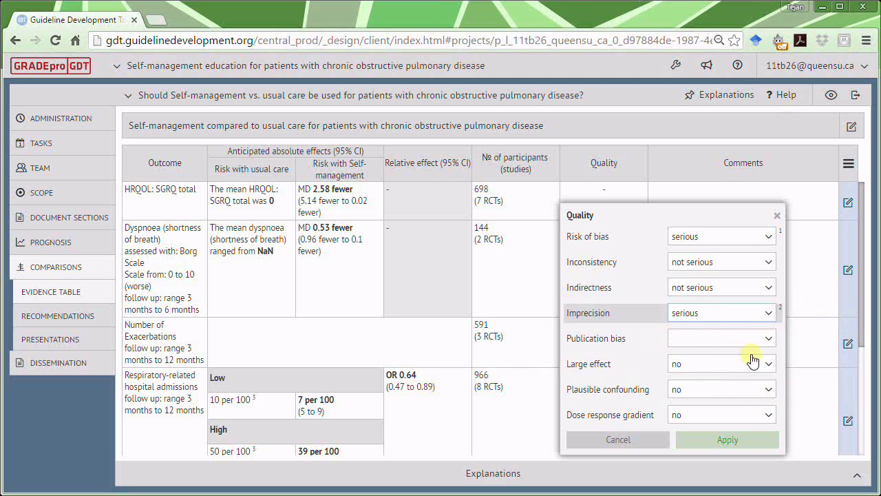
Step: Set the dyspnoea outcome's publication bias to undetected and apply the quality ratings
{"action": "left_click", "coordinate": [738, 340]}
{"action": "left_click", "coordinate": [734, 357]}
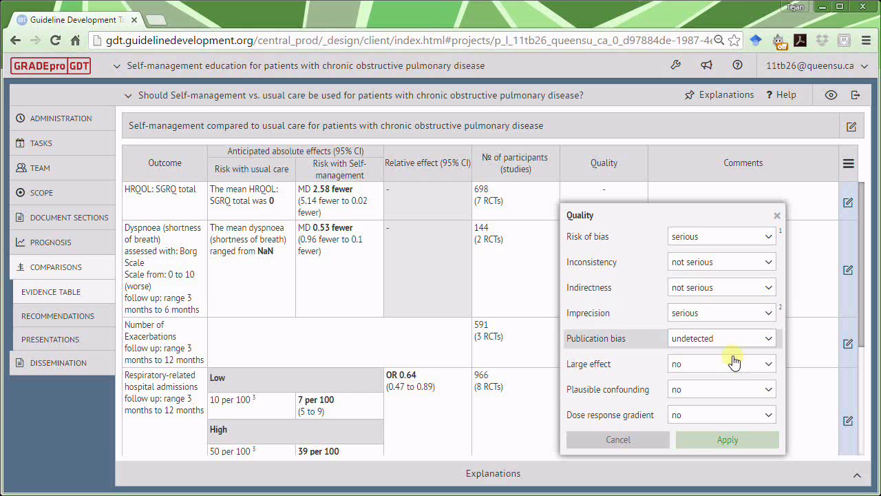
{"action": "left_click", "coordinate": [711, 442]}
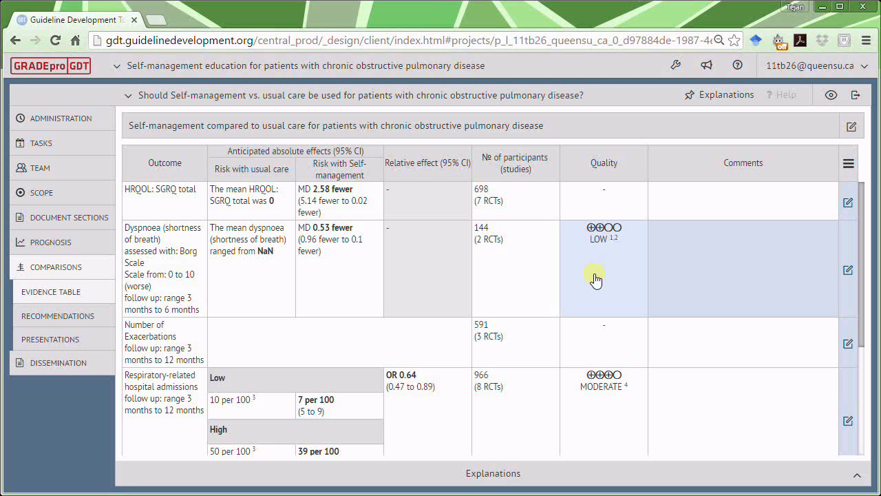
{"action": "left_click", "coordinate": [566, 275]}
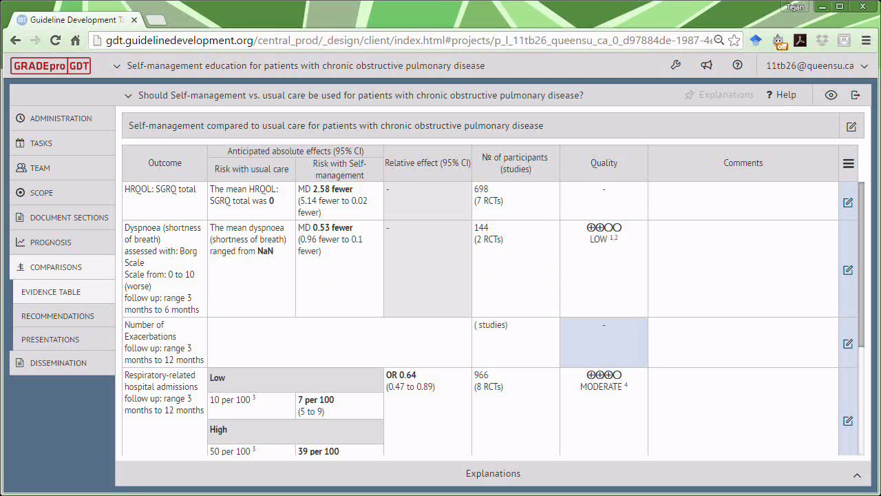
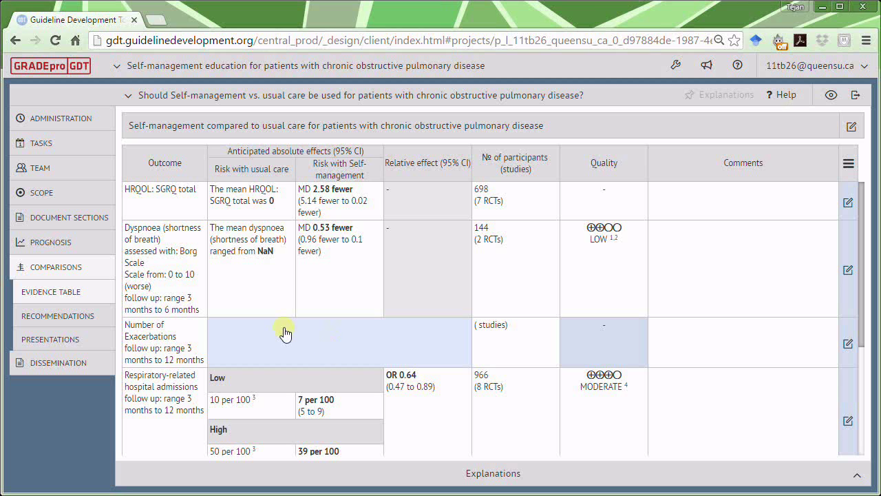
{"action": "scroll", "coordinate": [285, 342], "scroll_direction": "down", "scroll_amount": 3}
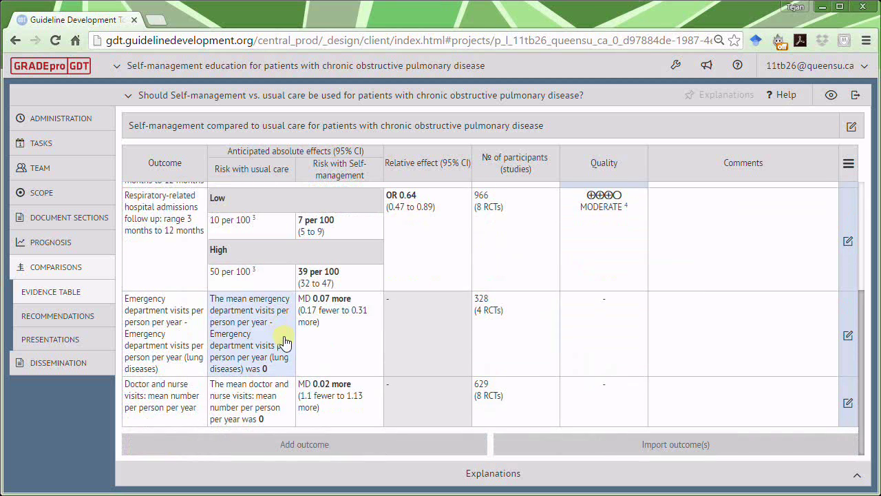
{"action": "left_click", "coordinate": [288, 444]}
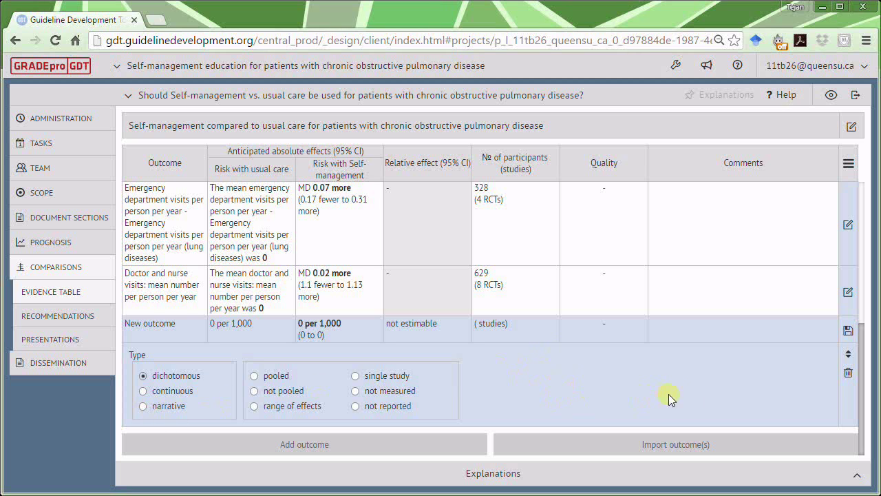
{"action": "left_click", "coordinate": [850, 379]}
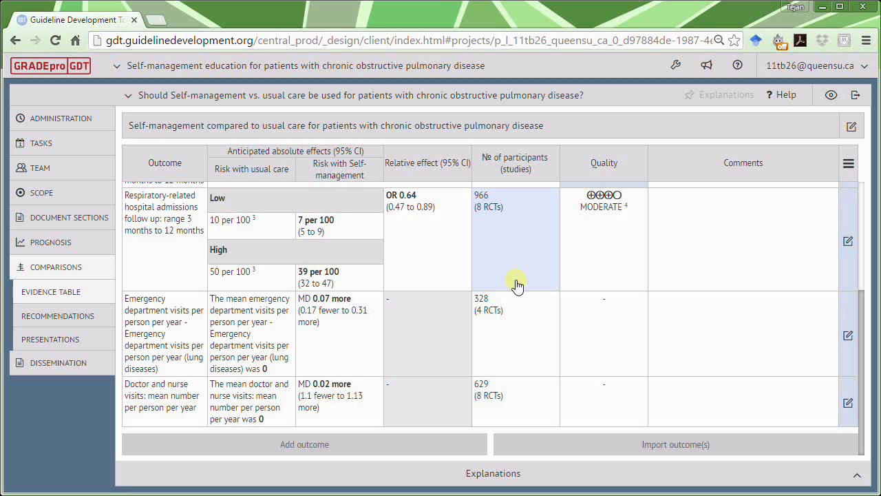
Step: Fill in the exacerbations outcome's participants: randomised trial design, 3 studies, intervention total 296 and control total 295
{"action": "scroll", "coordinate": [517, 285], "scroll_direction": "up", "scroll_amount": 3}
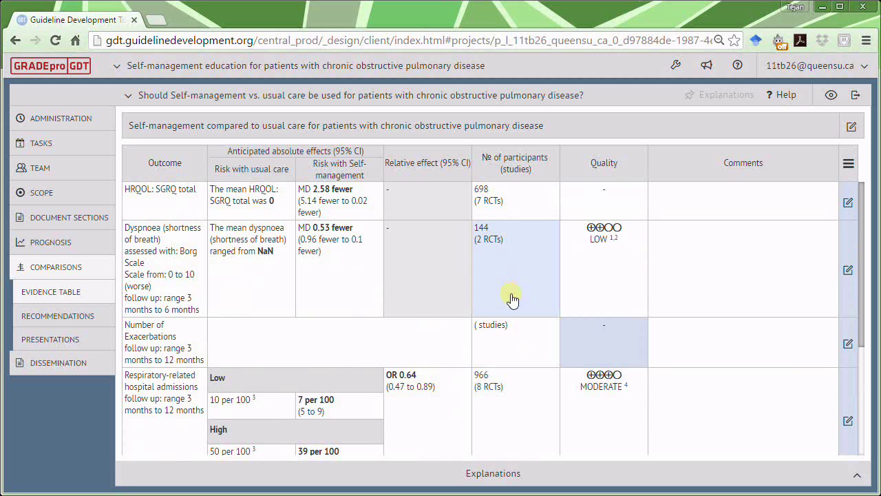
{"action": "left_click", "coordinate": [513, 334]}
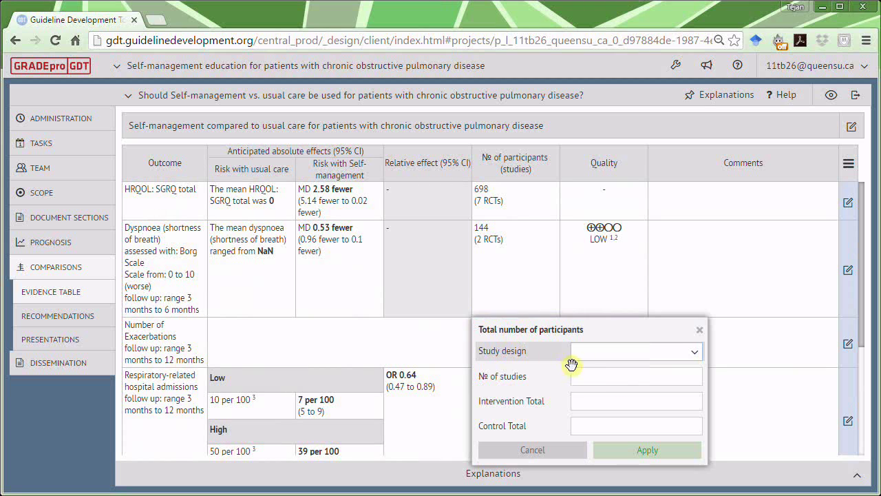
{"action": "left_click", "coordinate": [583, 377]}
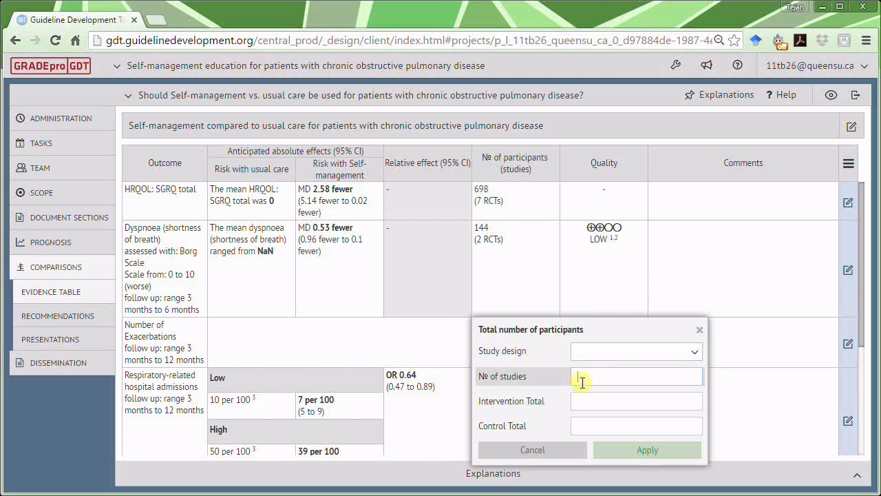
{"action": "left_click", "coordinate": [644, 351]}
{"action": "left_click", "coordinate": [636, 371]}
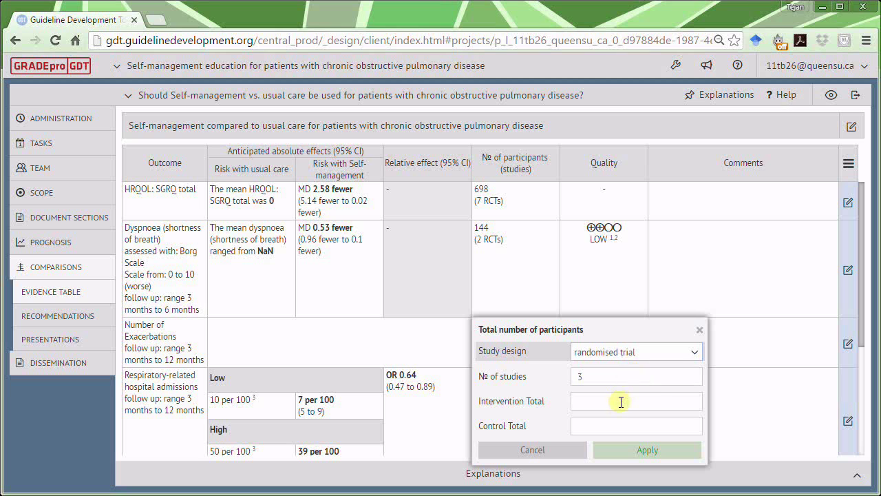
{"action": "left_click", "coordinate": [619, 402]}
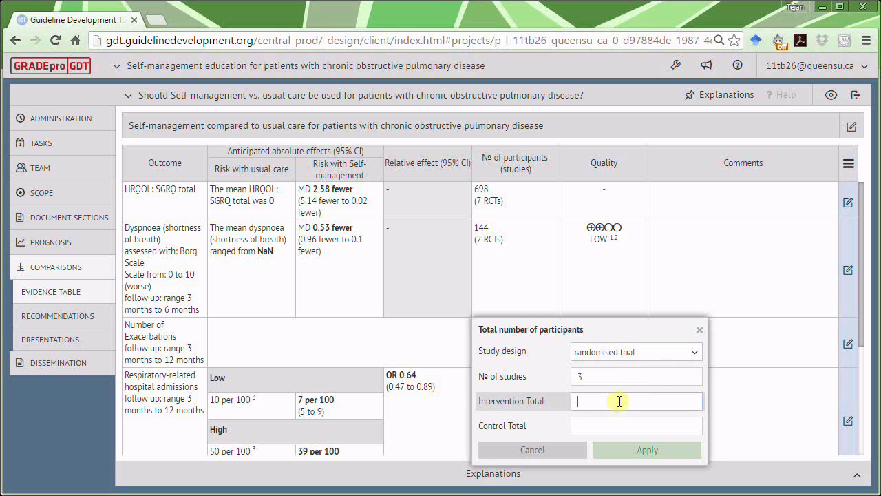
{"action": "type", "text": "296"}
{"action": "left_click", "coordinate": [592, 428]}
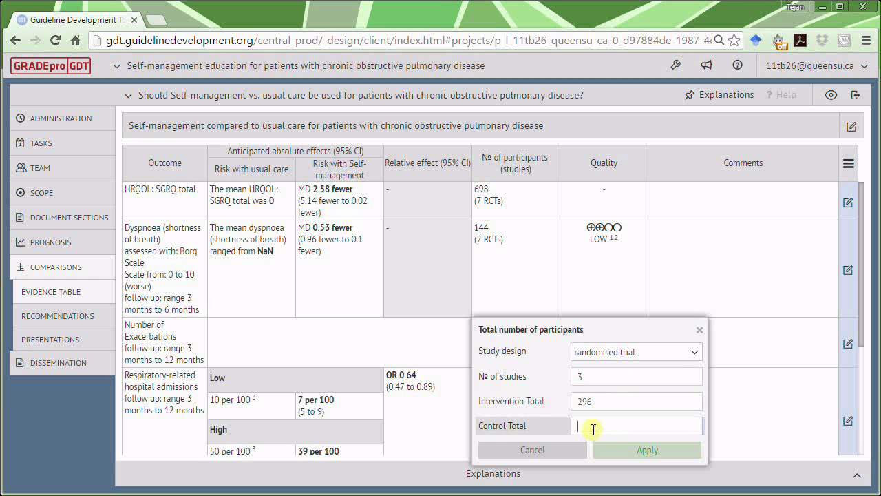
{"action": "type", "text": "295"}
{"action": "left_click", "coordinate": [647, 450]}
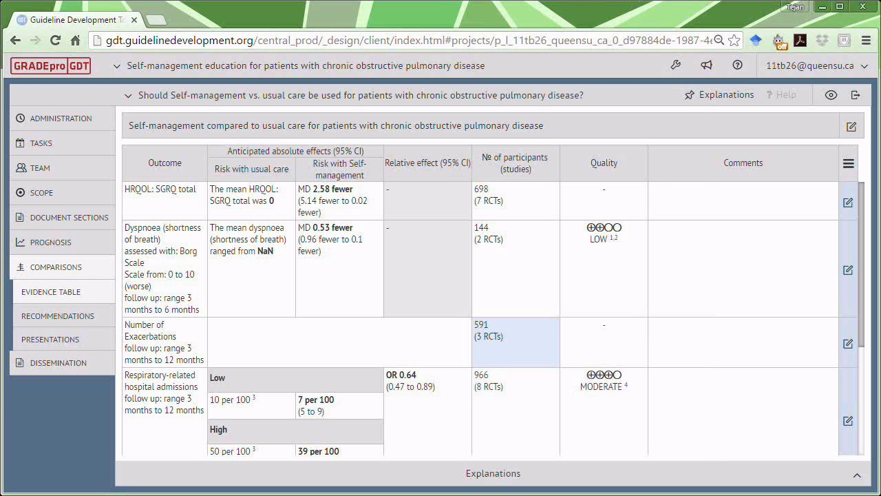
Step: Enter the exacerbations outcome's narrative description: "Studies showed inconsistent effects - an increase and also reduction in number of exacerbations with self management programmes"
{"action": "left_click", "coordinate": [397, 338]}
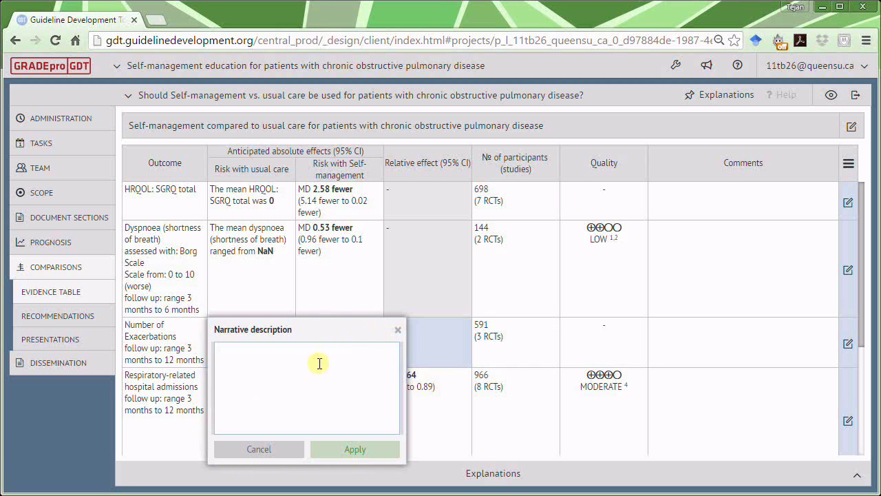
{"action": "type", "text": "Studies showed inconsistent effects - an increase and also reduction in number of exacerbations with self management programmes"}
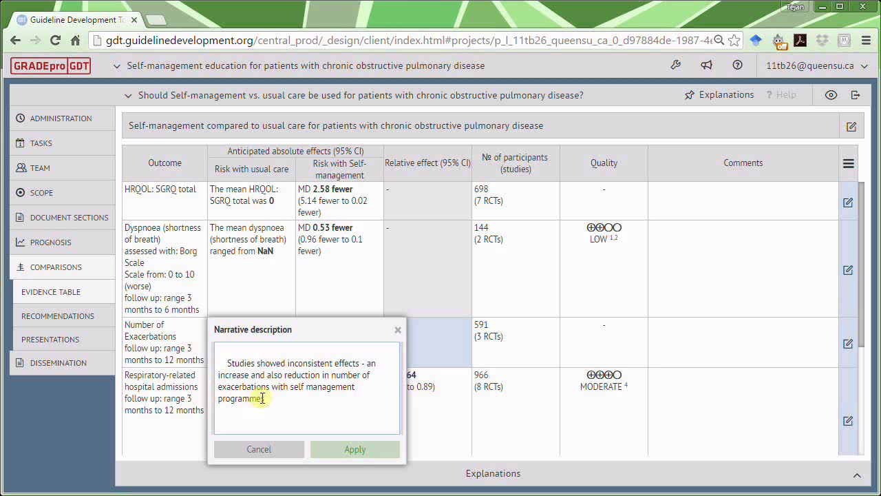
{"action": "left_click", "coordinate": [346, 455]}
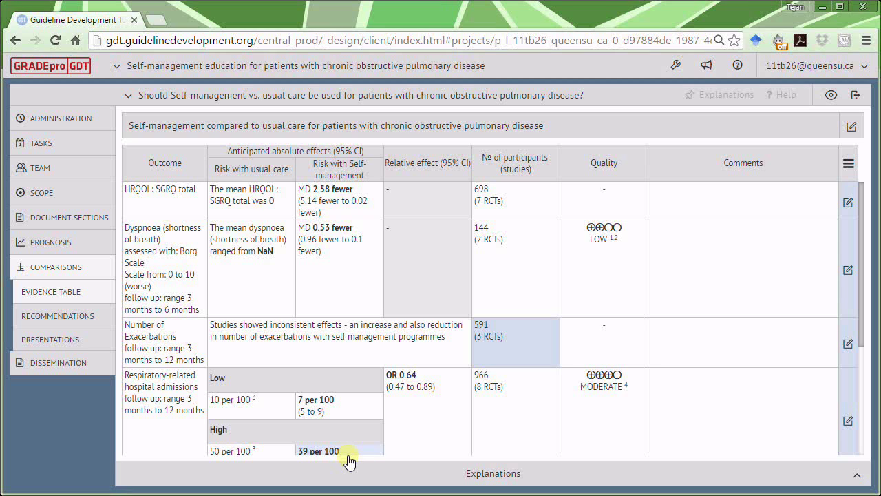
Step: Rate the exacerbations outcome's risk of bias as serious and attach the existing explanation "No allocation concealment in 1 study. Incomplete follow-up."
{"action": "left_click", "coordinate": [582, 354]}
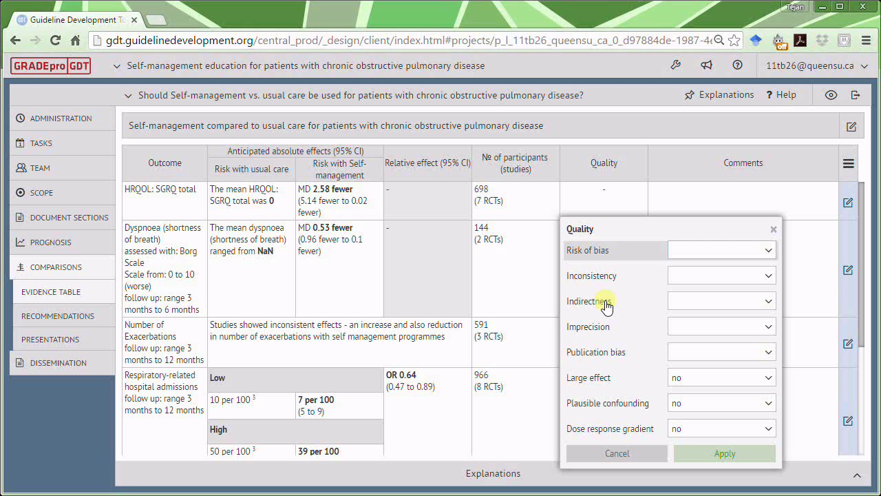
{"action": "left_click", "coordinate": [742, 256]}
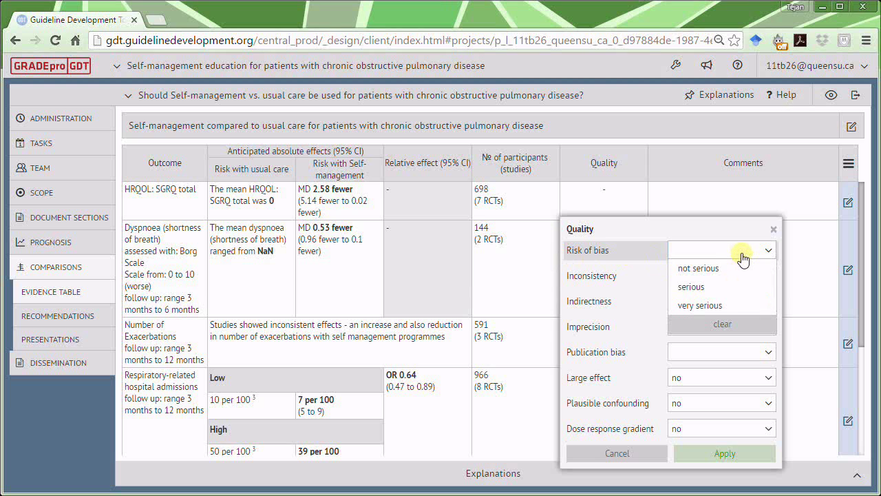
{"action": "left_click", "coordinate": [713, 294]}
{"action": "left_click", "coordinate": [600, 255]}
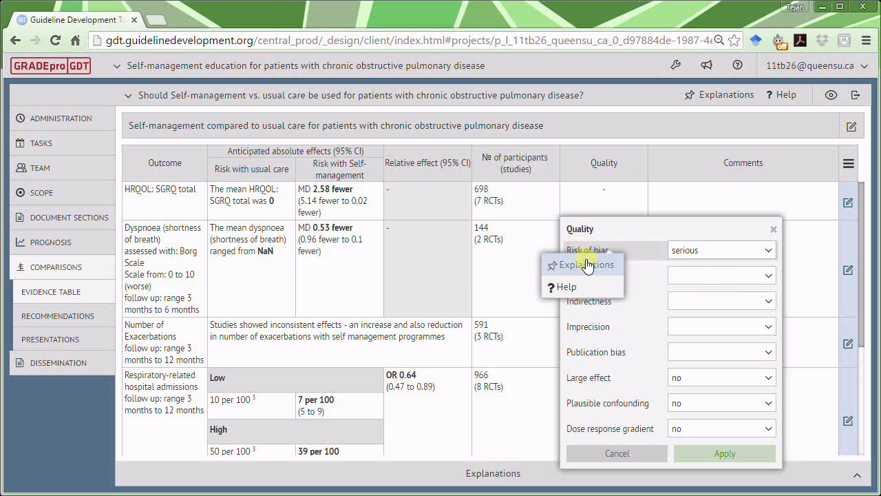
{"action": "left_click", "coordinate": [587, 267]}
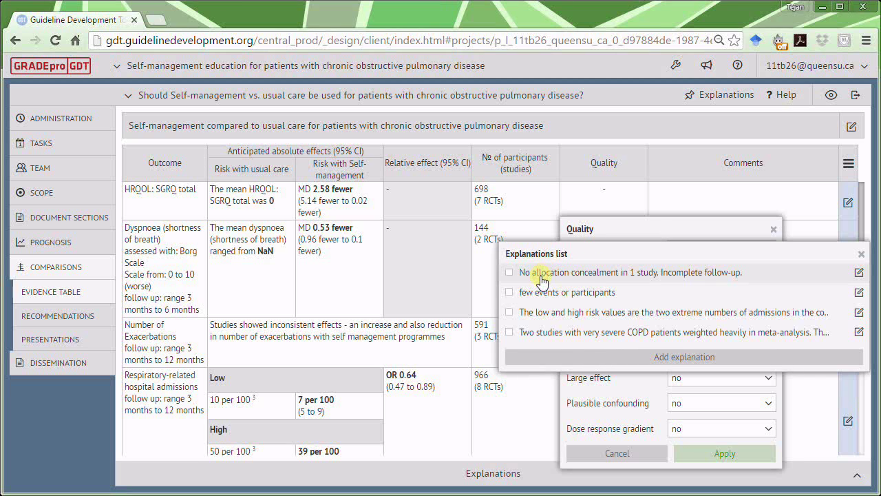
{"action": "left_click", "coordinate": [510, 276]}
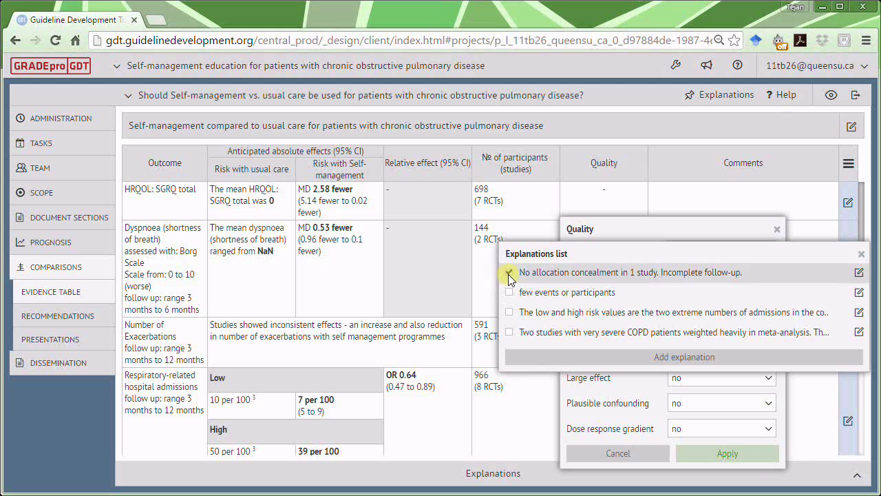
Step: Attach a second, new explanation reading "Selective Outcome Reporting" to the exacerbations outcome's risk of bias rating
{"action": "left_click", "coordinate": [631, 358]}
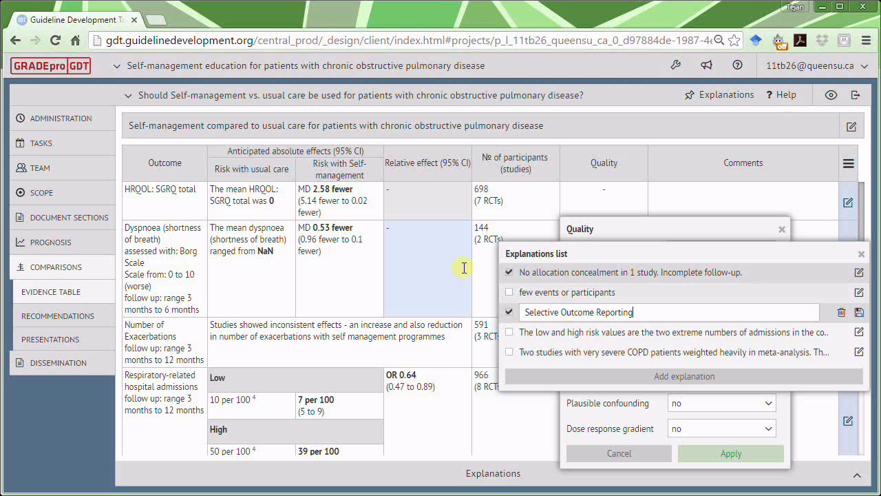
{"action": "left_click", "coordinate": [858, 315]}
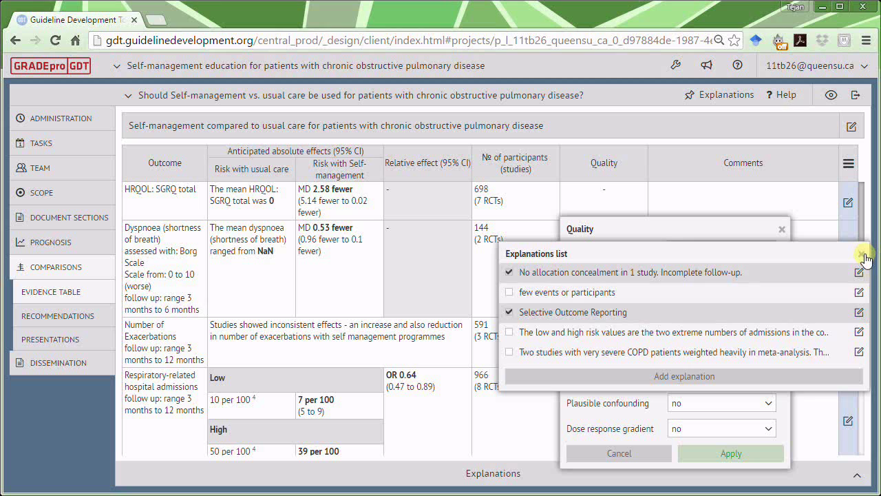
{"action": "left_click", "coordinate": [831, 267]}
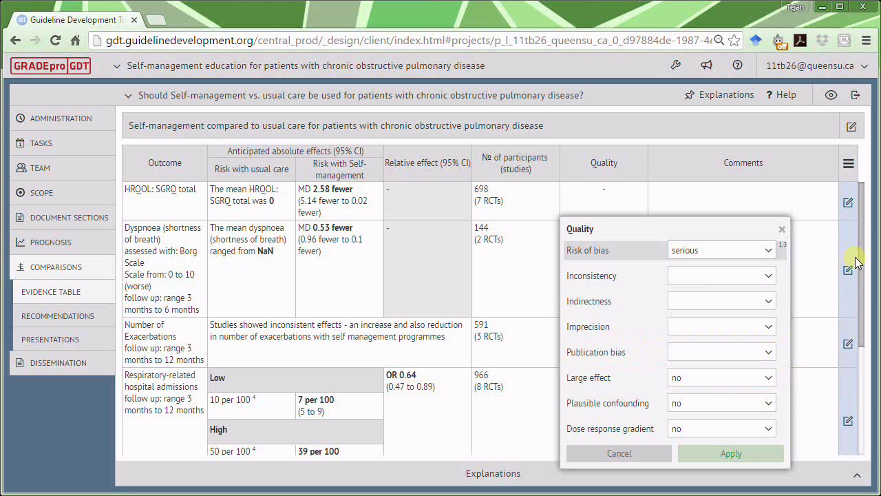
Step: Rate the exacerbations outcome's inconsistency as serious and attach a new explanation reading "Results were inconsistent across studies"
{"action": "left_click", "coordinate": [708, 277]}
{"action": "left_click", "coordinate": [691, 312]}
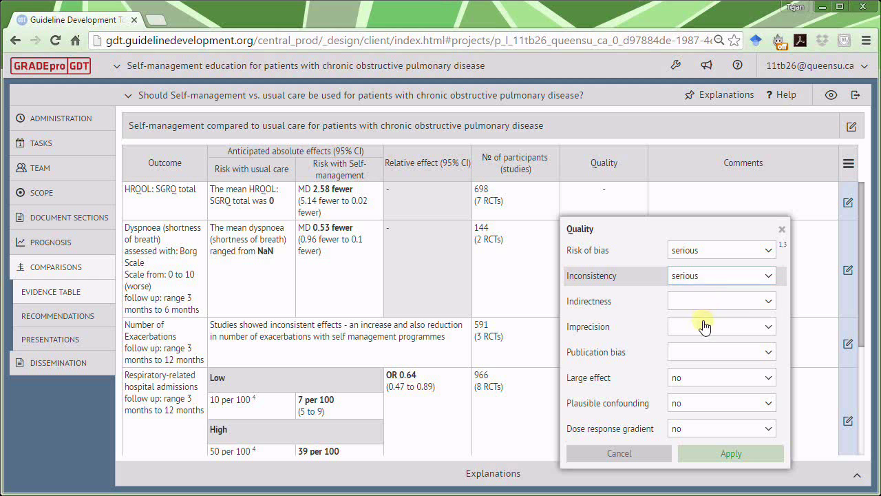
{"action": "left_click", "coordinate": [609, 289]}
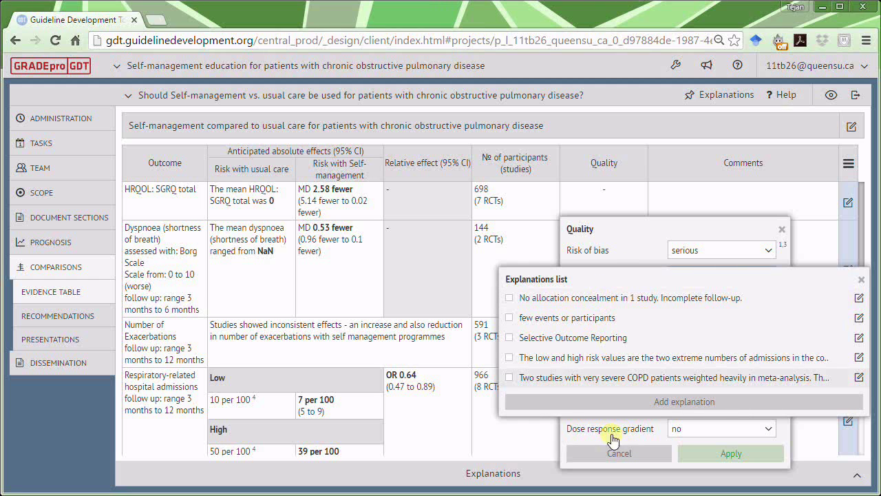
{"action": "left_click", "coordinate": [616, 403]}
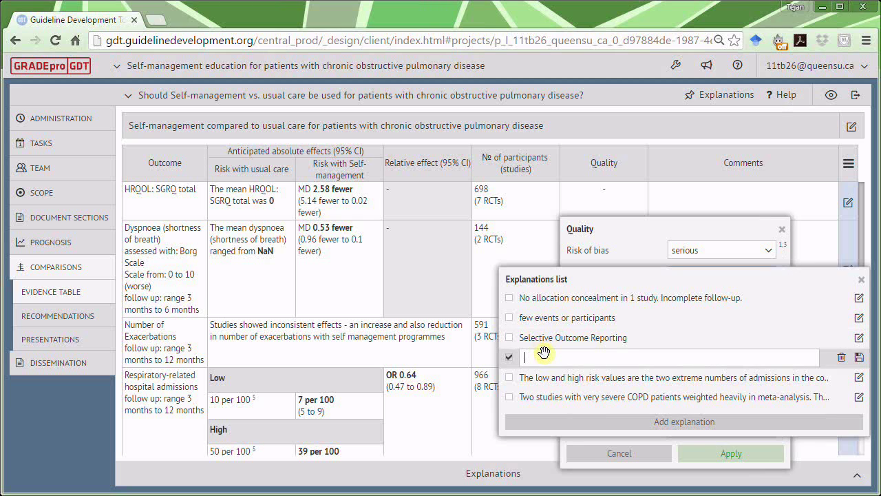
{"action": "type", "text": "R"}
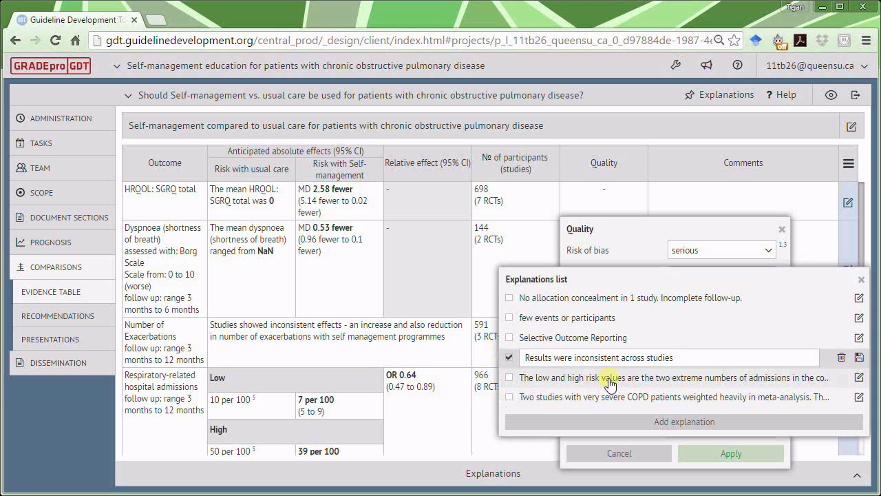
{"action": "left_click", "coordinate": [859, 359]}
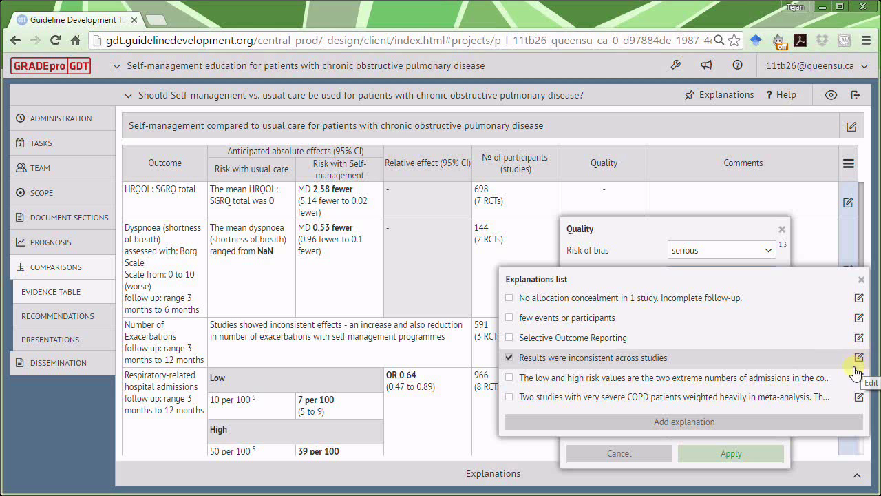
{"action": "left_click", "coordinate": [861, 279]}
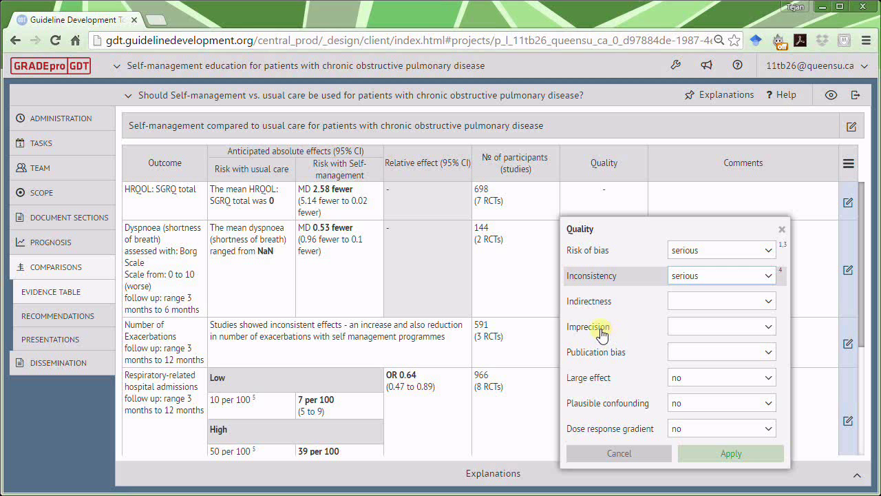
Step: Rate the exacerbations outcome's imprecision as serious and attach the existing explanation "few events or participants"
{"action": "left_click", "coordinate": [763, 327]}
{"action": "left_click", "coordinate": [707, 365]}
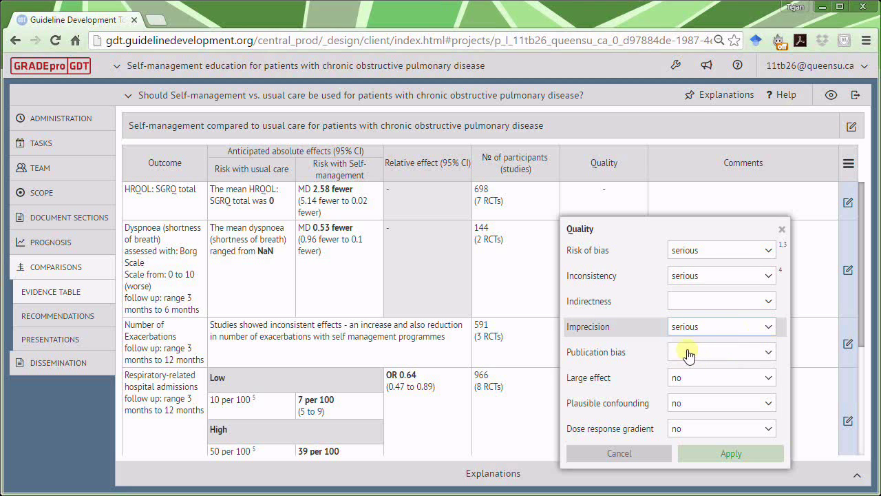
{"action": "left_click", "coordinate": [614, 345]}
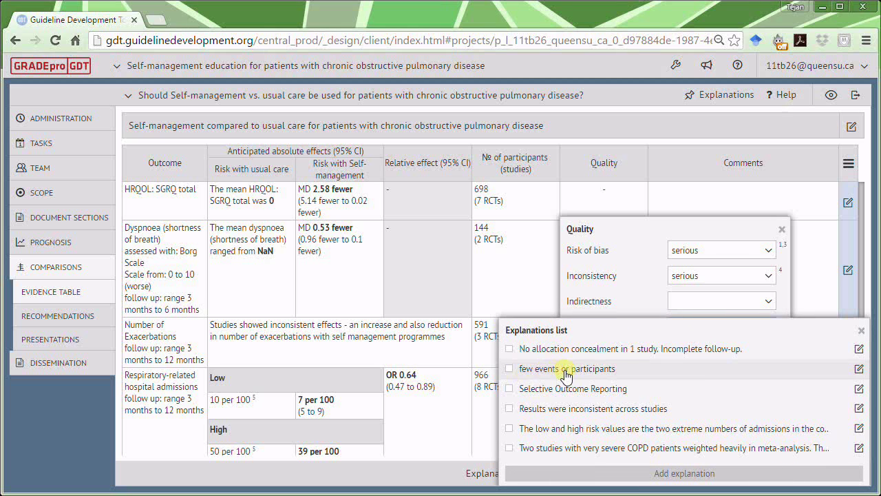
{"action": "left_click", "coordinate": [510, 370]}
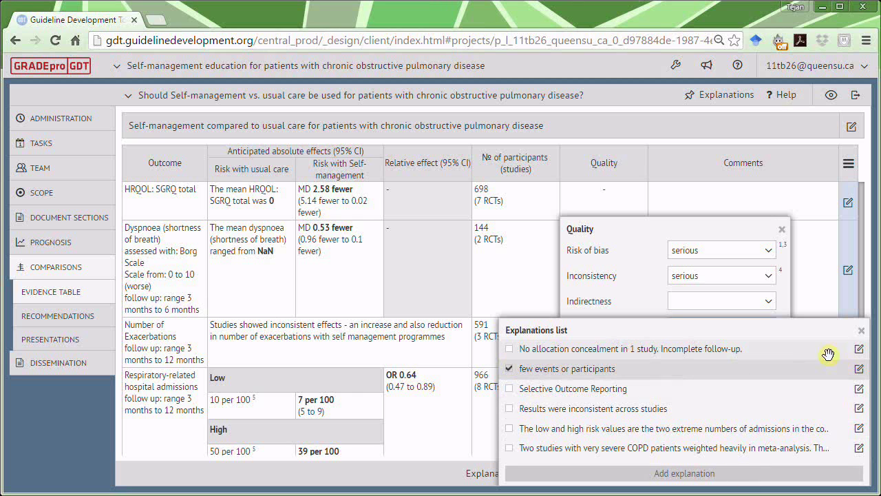
{"action": "left_click", "coordinate": [854, 325]}
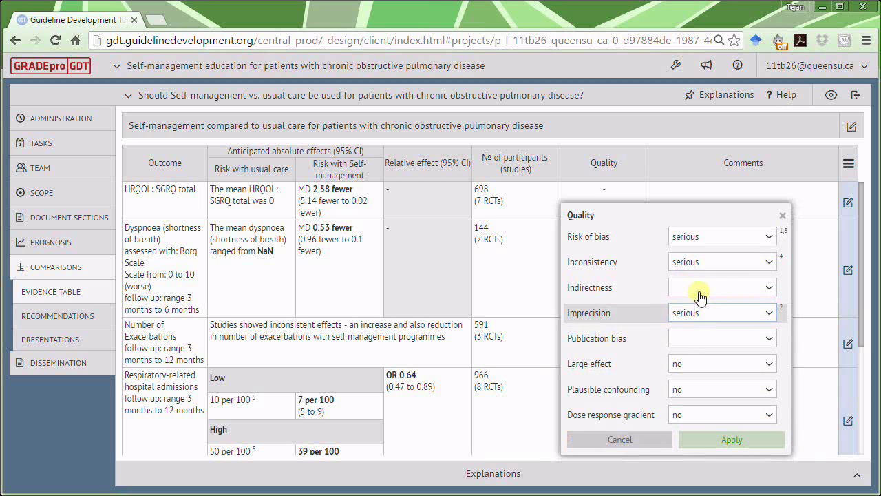
Step: Set the exacerbations outcome's indirectness to not serious and publication bias to undetected, and apply the quality ratings
{"action": "left_click", "coordinate": [700, 296]}
{"action": "left_click", "coordinate": [702, 306]}
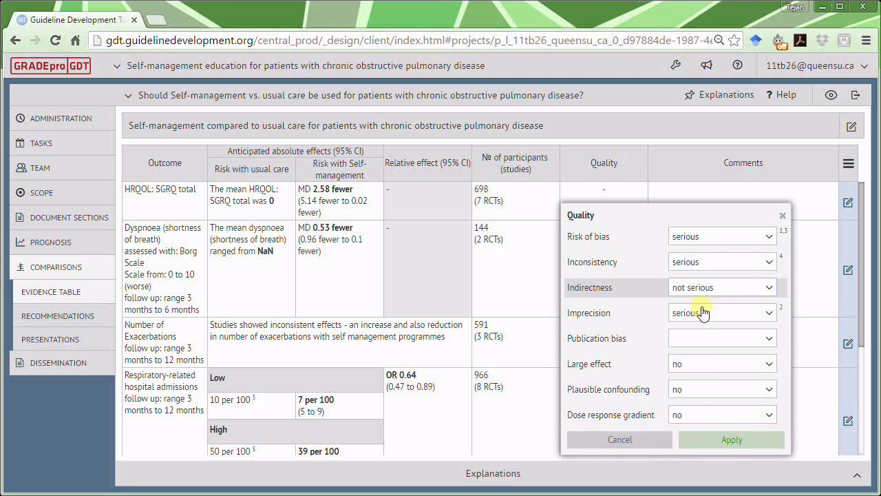
{"action": "left_click", "coordinate": [702, 343]}
{"action": "left_click", "coordinate": [706, 358]}
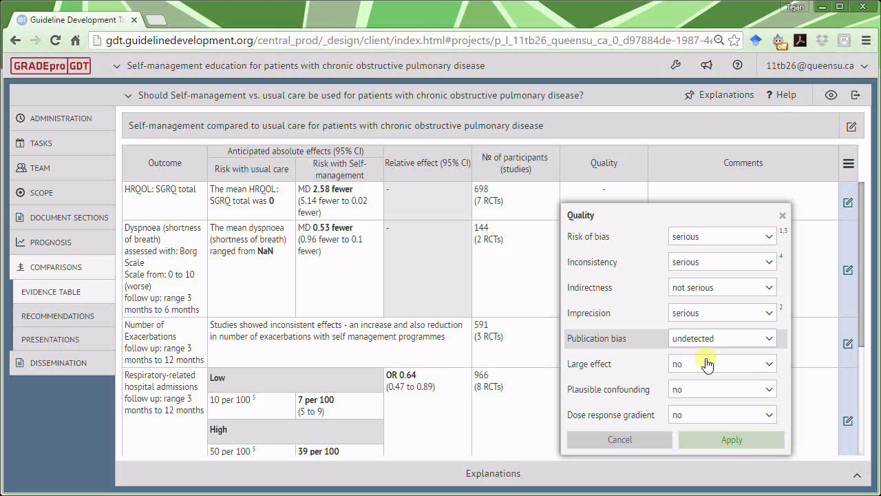
{"action": "left_click", "coordinate": [728, 441]}
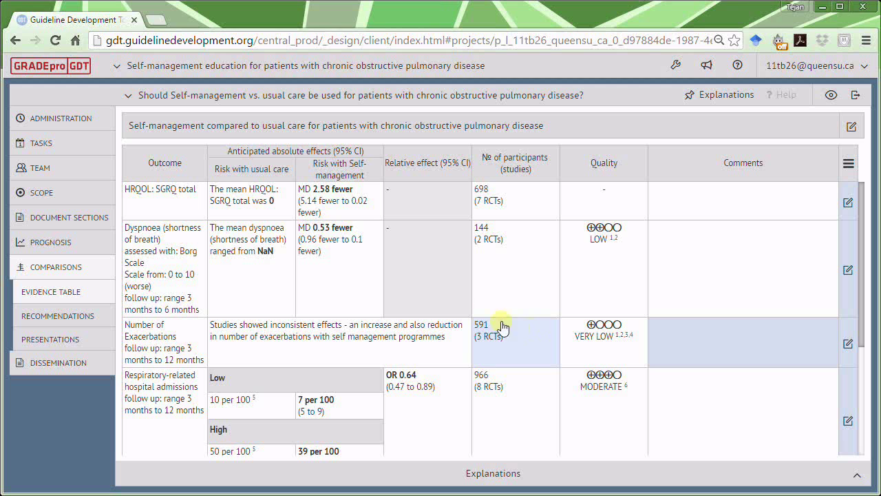
{"action": "scroll", "coordinate": [385, 314], "scroll_direction": "down", "scroll_amount": 3}
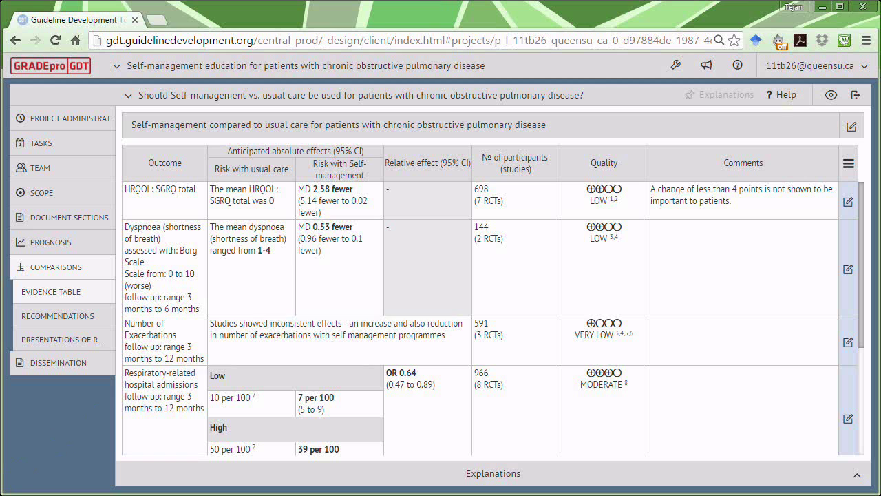
{"action": "scroll", "coordinate": [444, 274], "scroll_direction": "down", "scroll_amount": 3}
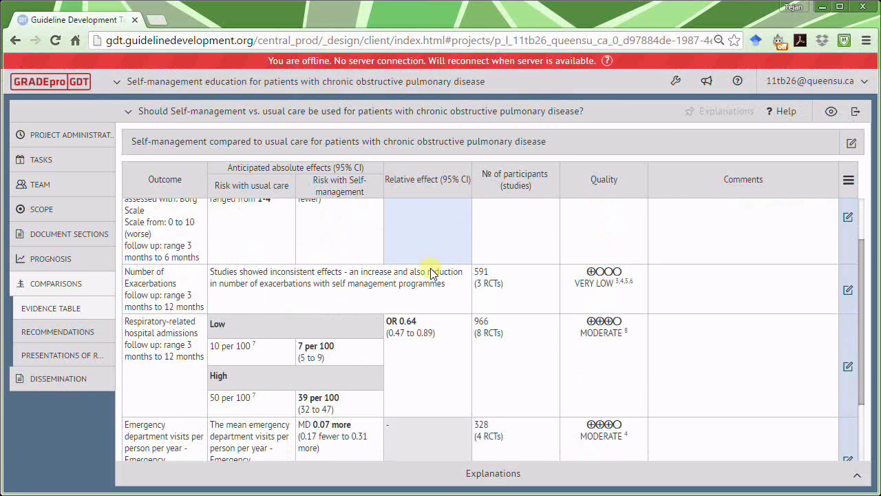
{"action": "scroll", "coordinate": [419, 269], "scroll_direction": "up", "scroll_amount": 5}
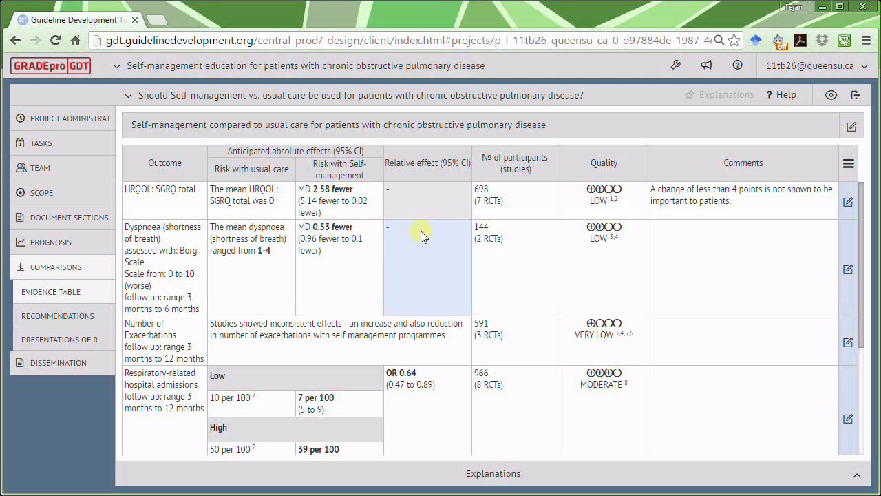
{"action": "scroll", "coordinate": [499, 262], "scroll_direction": "down", "scroll_amount": 3}
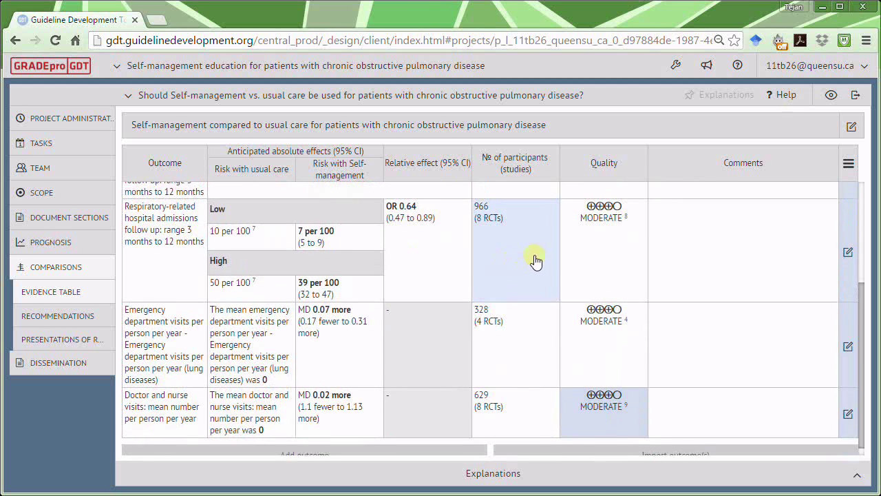
Step: Set up an export of the Summary of Findings table with all outcomes selected and the .sof (for import to RevMan) file format
{"action": "scroll", "coordinate": [536, 260], "scroll_direction": "up", "scroll_amount": 3}
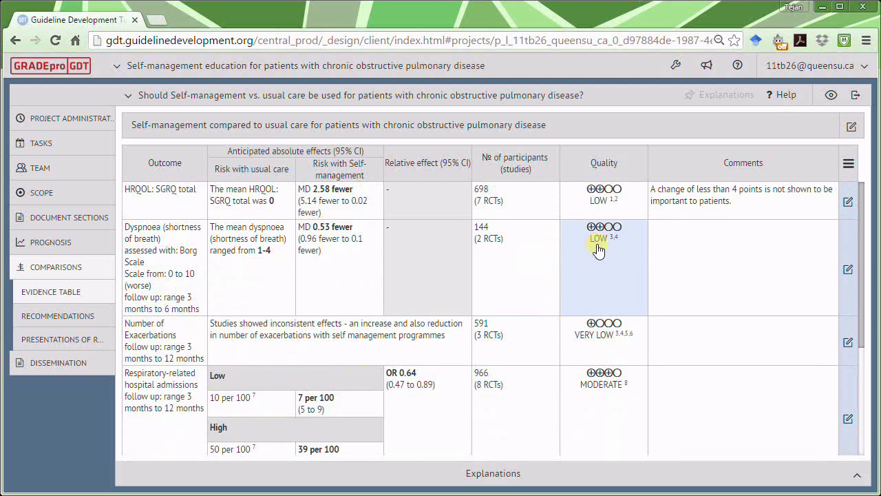
{"action": "left_click", "coordinate": [855, 100]}
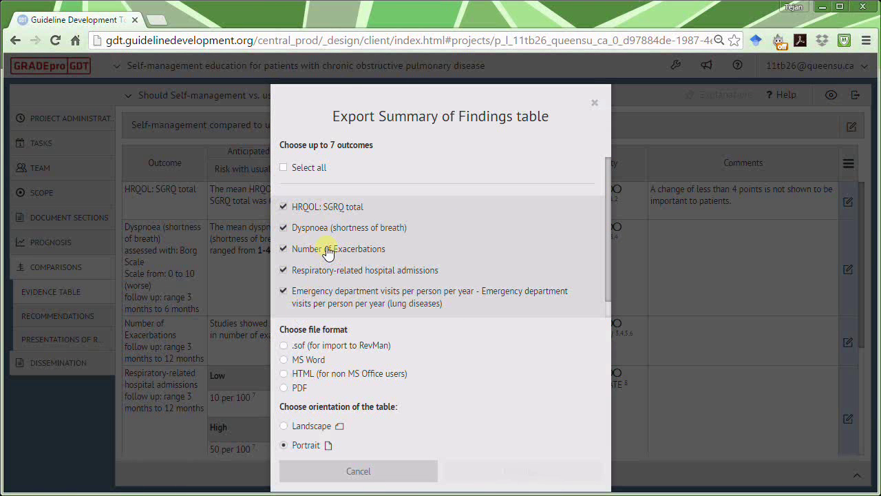
{"action": "scroll", "coordinate": [328, 252], "scroll_direction": "down", "scroll_amount": 1}
{"action": "scroll", "coordinate": [326, 252], "scroll_direction": "up", "scroll_amount": 1}
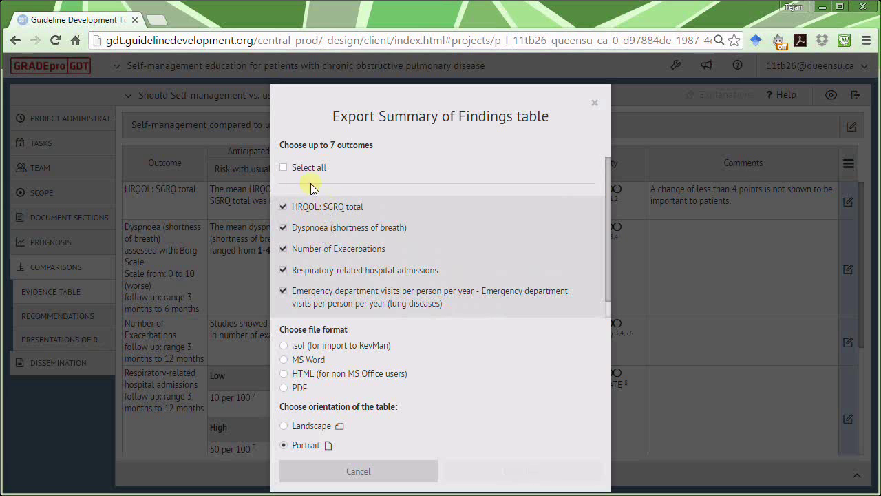
{"action": "left_click", "coordinate": [284, 169]}
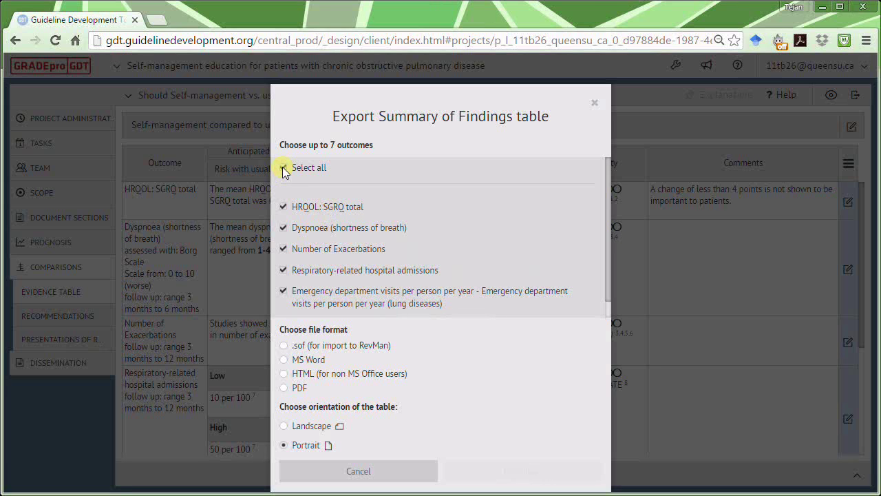
{"action": "left_click", "coordinate": [285, 346]}
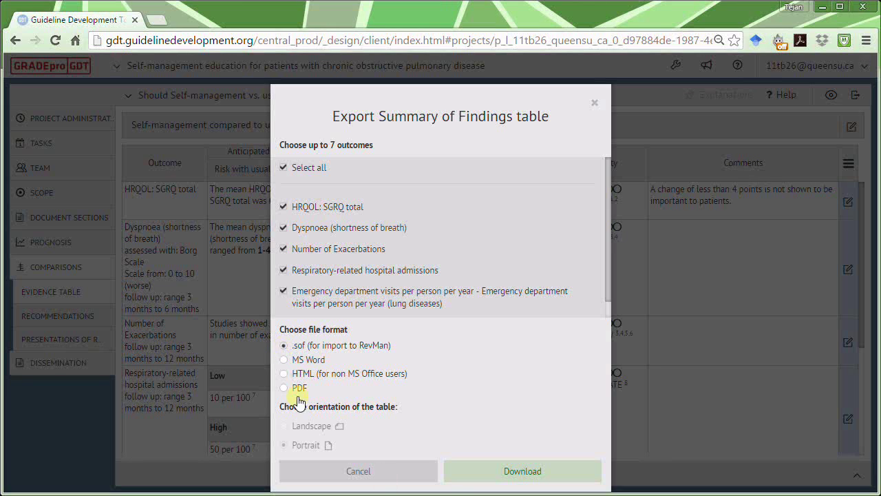
Step: Download the export and save it to the Desktop as the SOF file self-management-education-for-patients-with-chronic
{"action": "left_click", "coordinate": [493, 473]}
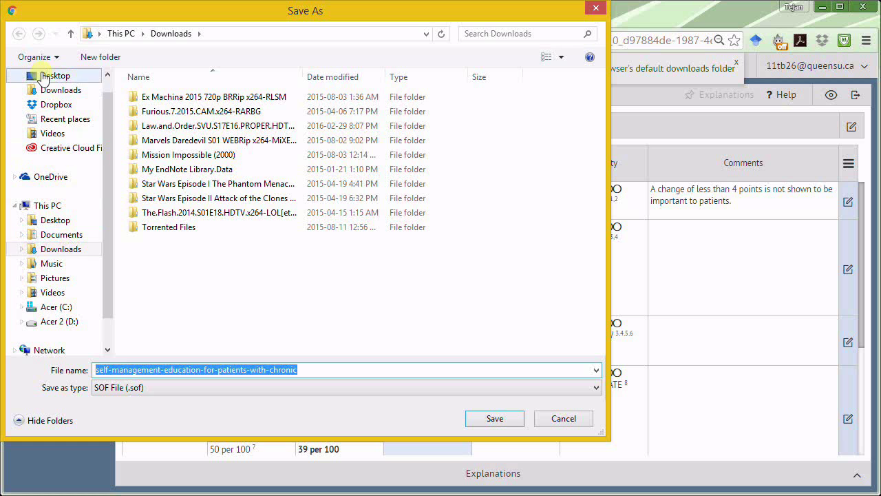
{"action": "left_click", "coordinate": [66, 75]}
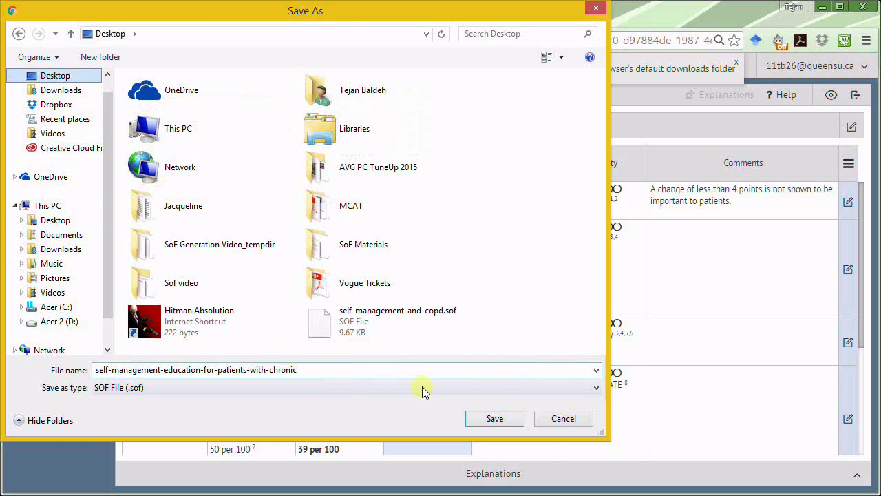
{"action": "left_click", "coordinate": [493, 419]}
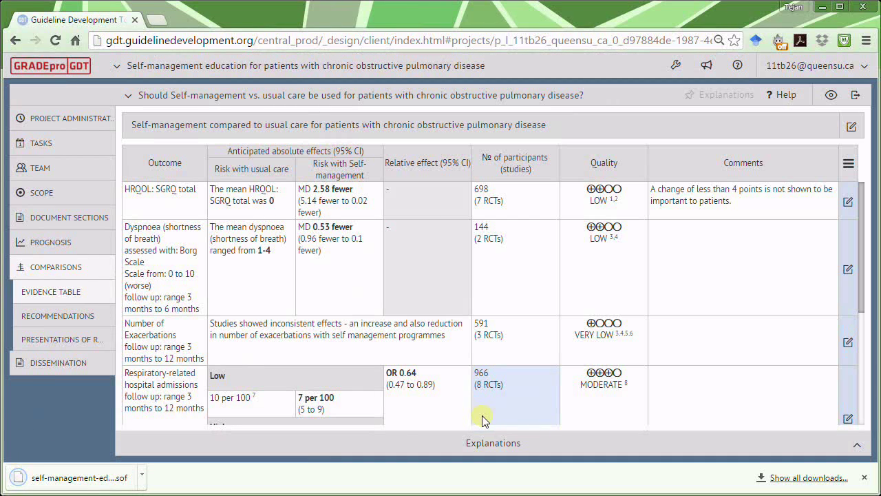
Step: Switch to Review Manager 5.3 and open the review file selfmanagement for video.rm5 from the Desktop
{"action": "left_click", "coordinate": [409, 418]}
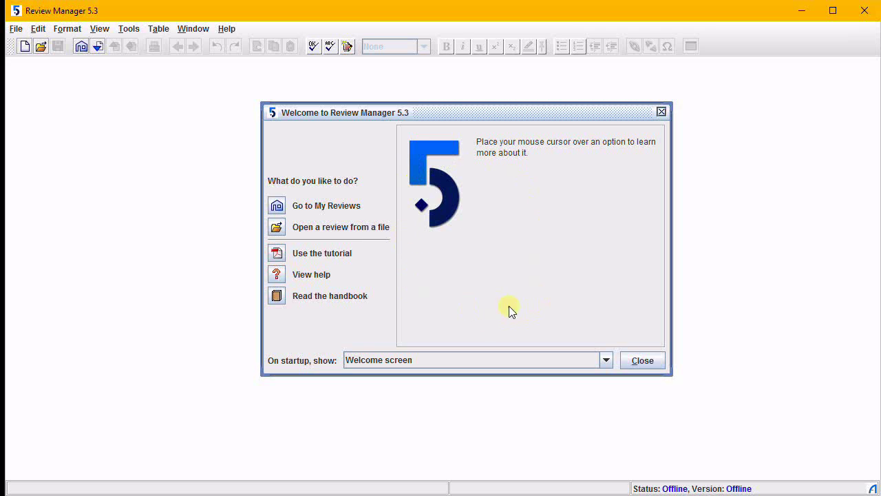
{"action": "mouse_move", "coordinate": [383, 227]}
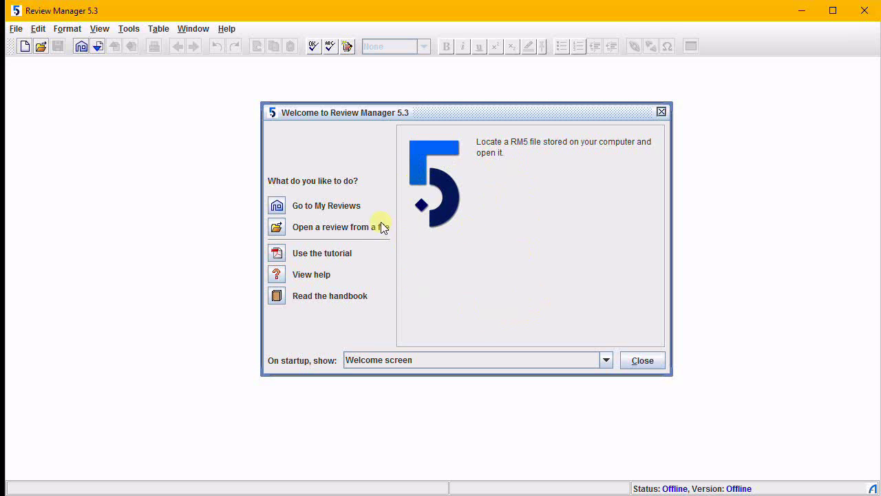
{"action": "left_click", "coordinate": [277, 230]}
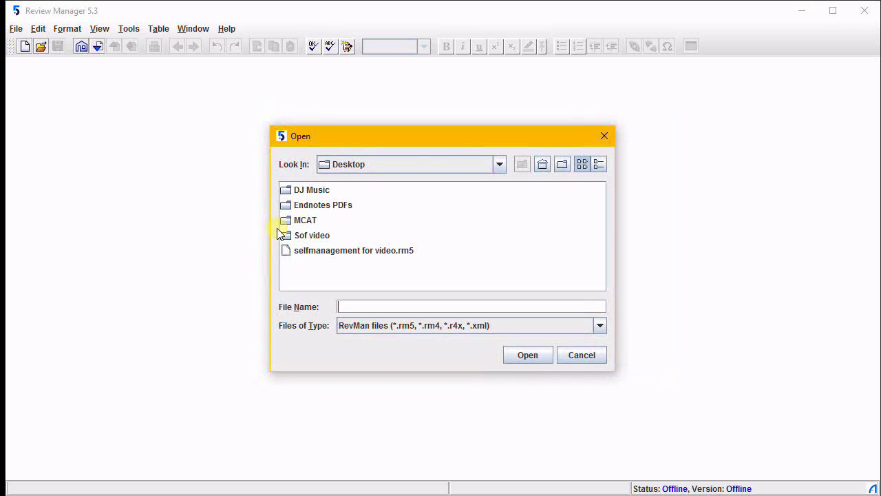
{"action": "left_click", "coordinate": [310, 252]}
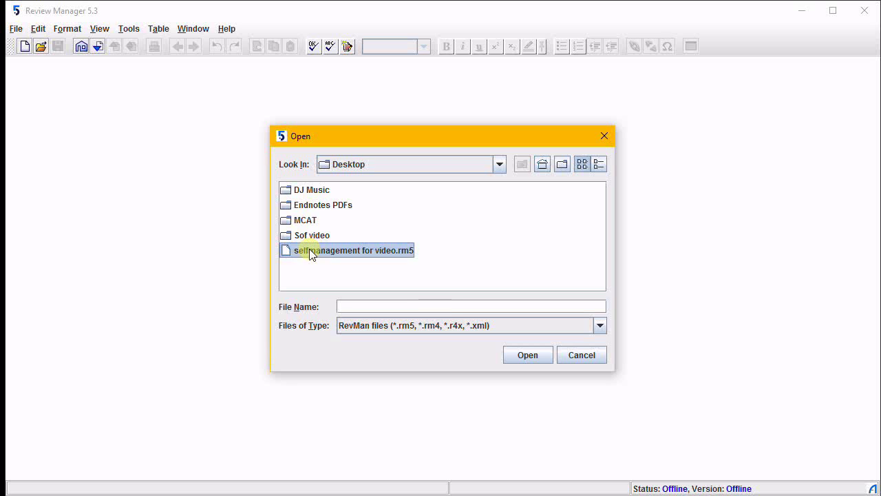
{"action": "left_click", "coordinate": [533, 355]}
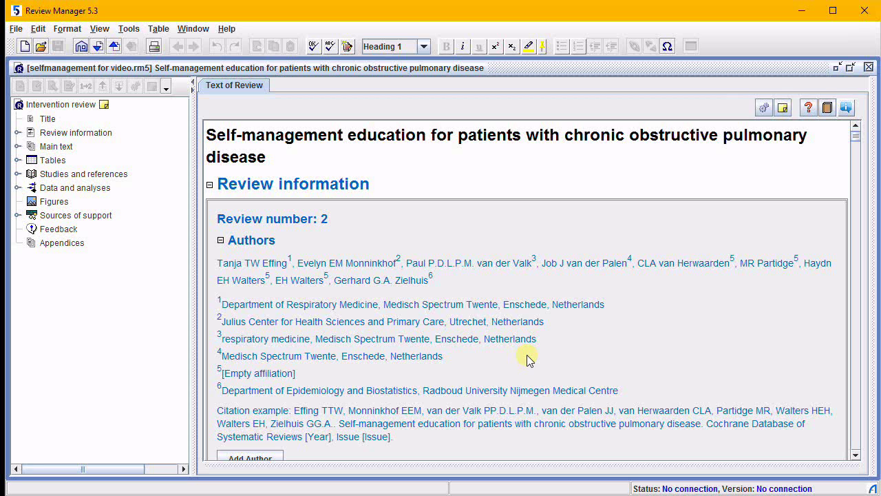
Step: Start a new table in the review's Summary of findings tables section, using the option to import from a file created in GRADEprofiler
{"action": "left_click", "coordinate": [17, 160]}
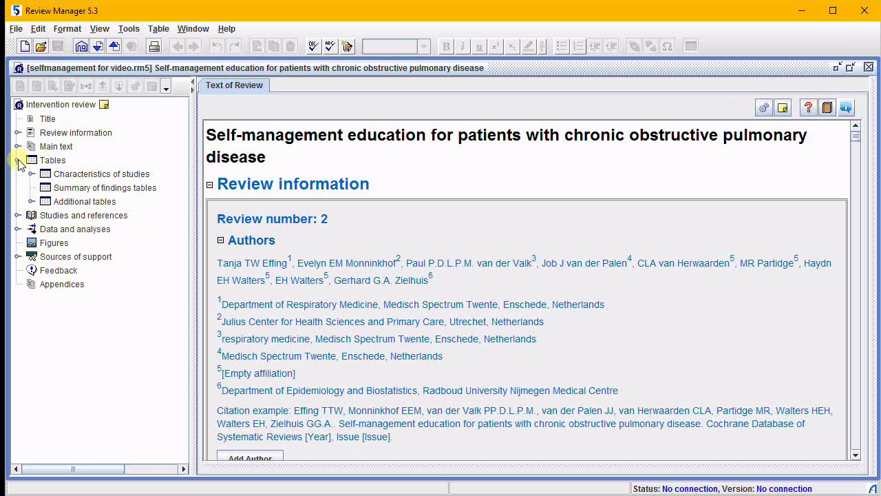
{"action": "left_click", "coordinate": [48, 189]}
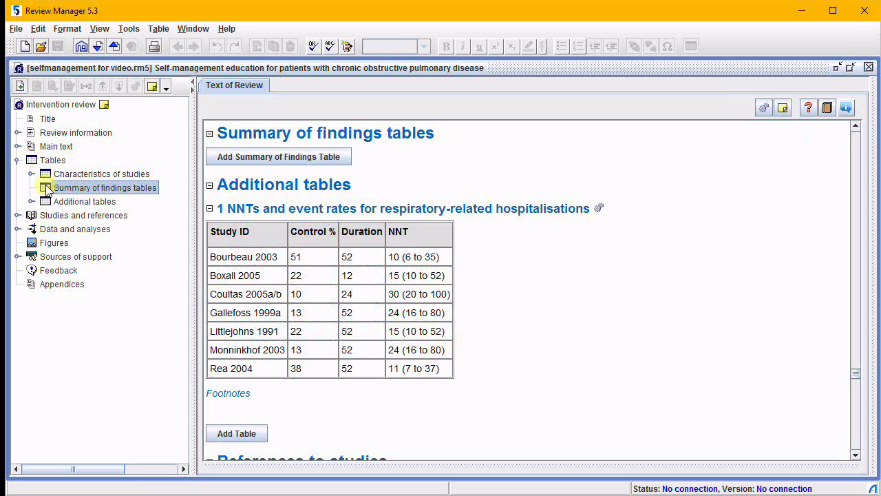
{"action": "left_click", "coordinate": [248, 157]}
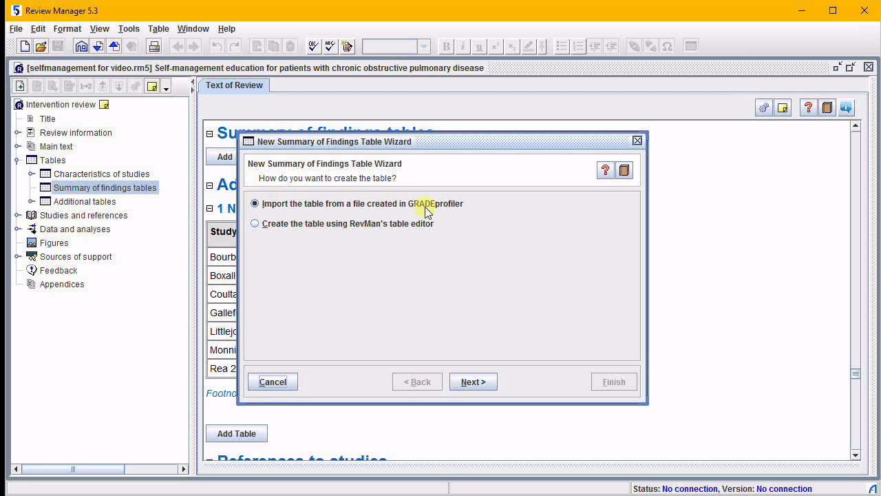
{"action": "left_click", "coordinate": [479, 383]}
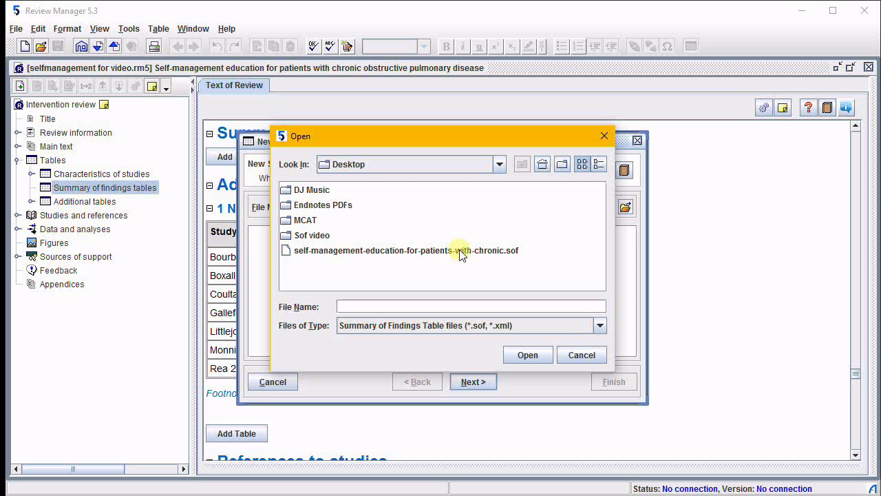
Step: Choose self-management-education-for-patients-with-chronic.sof from the Desktop as the file to import
{"action": "left_click", "coordinate": [499, 166]}
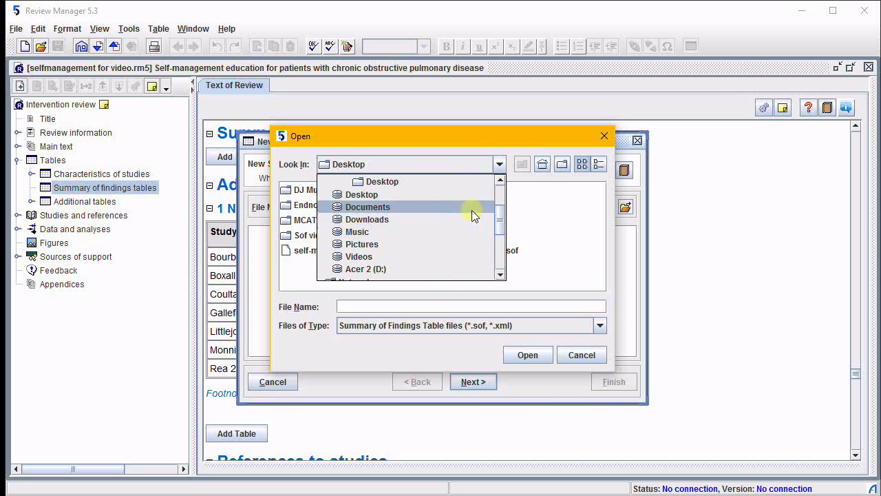
{"action": "left_click", "coordinate": [543, 216]}
{"action": "left_click", "coordinate": [432, 251]}
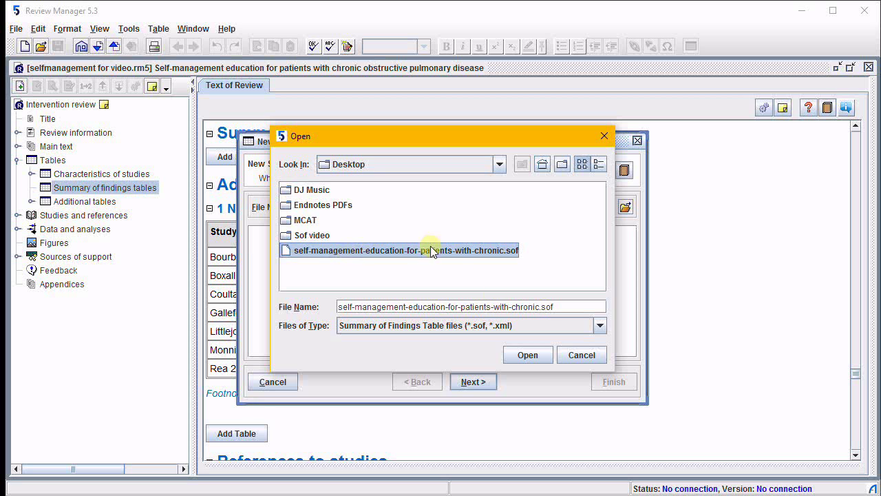
{"action": "left_click", "coordinate": [525, 360]}
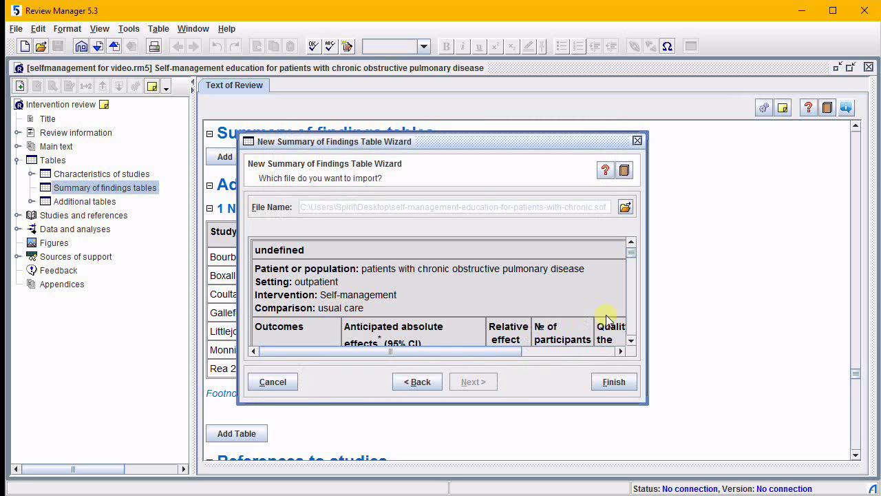
Step: Check the preview of the table through to its last outcome and comments column, and finish the import into the review
{"action": "left_click_drag", "start_coordinate": [520, 351], "coordinate": [572, 351]}
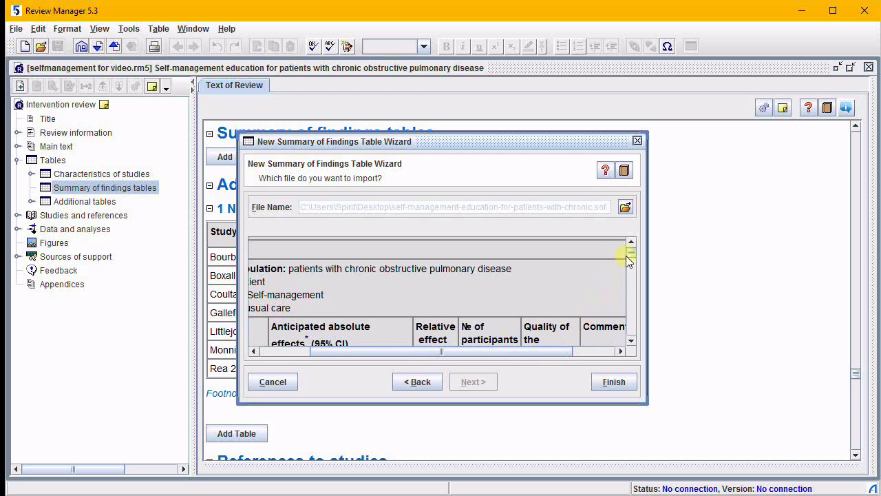
{"action": "left_click_drag", "start_coordinate": [627, 260], "coordinate": [643, 314]}
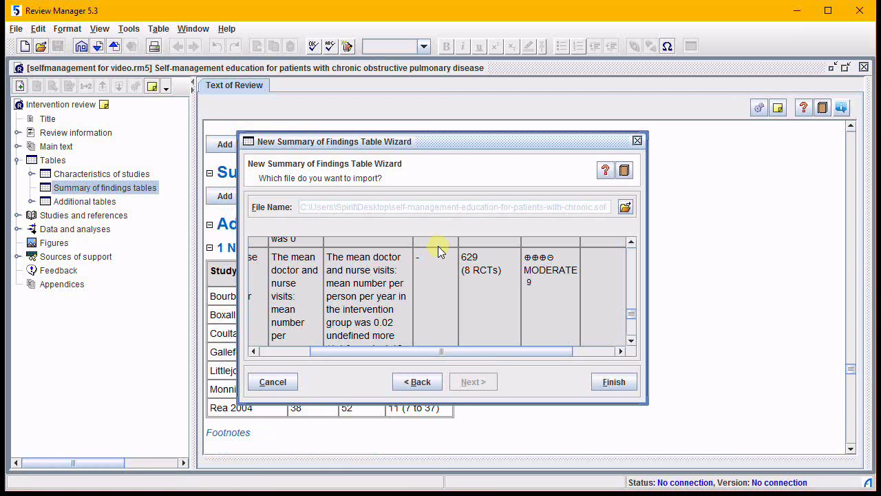
{"action": "left_click", "coordinate": [615, 383]}
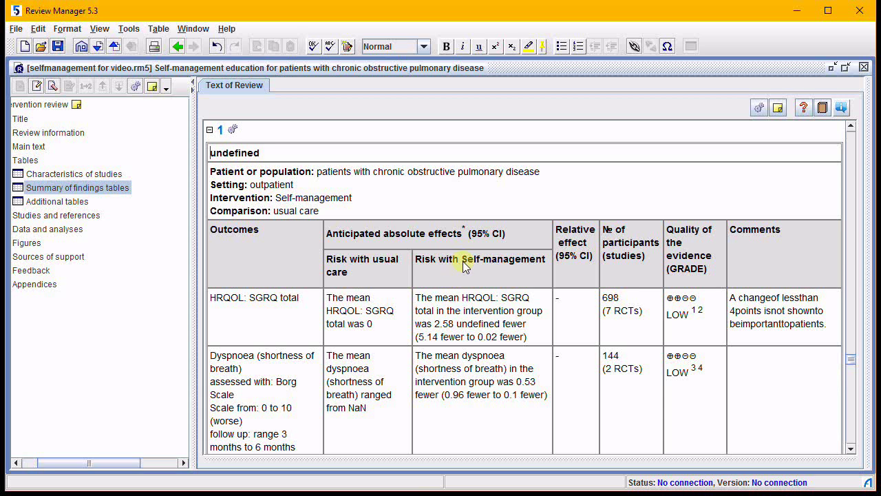
Step: Look through the imported Summary of Findings table, from its outcome rows to the GRADE Working Group grades of evidence
{"action": "scroll", "coordinate": [451, 253], "scroll_direction": "down", "scroll_amount": 5}
{"action": "scroll", "coordinate": [450, 252], "scroll_direction": "down", "scroll_amount": 15}
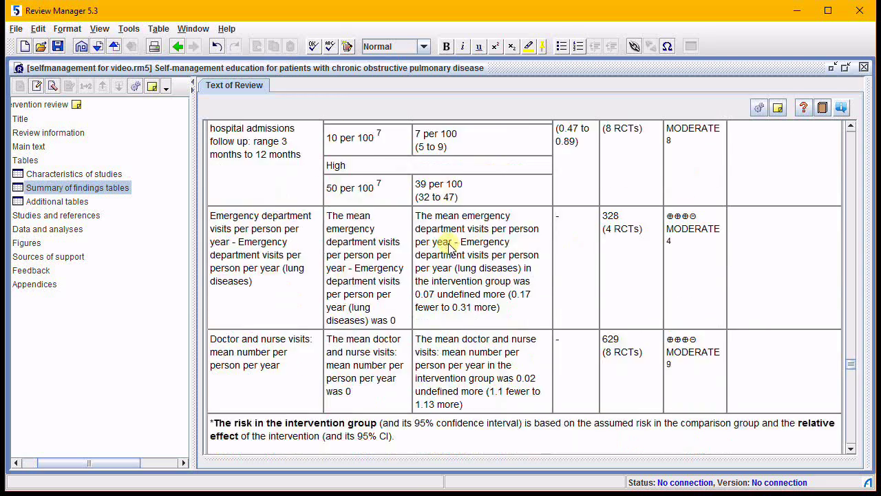
{"action": "scroll", "coordinate": [448, 246], "scroll_direction": "up", "scroll_amount": 7}
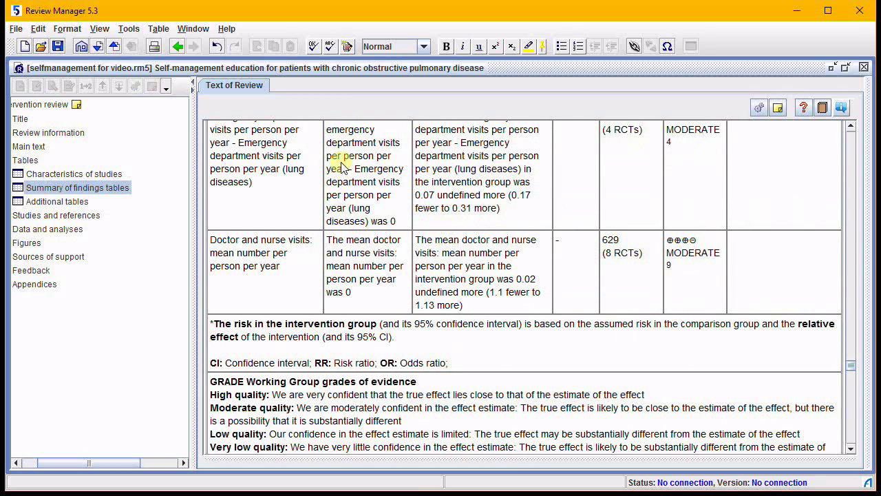
{"action": "left_click_drag", "start_coordinate": [343, 168], "coordinate": [381, 210]}
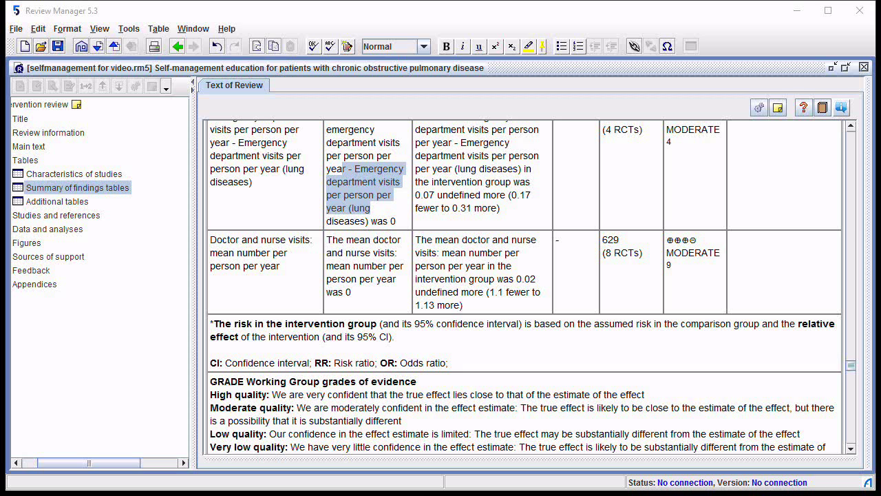
{"action": "left_click", "coordinate": [348, 311]}
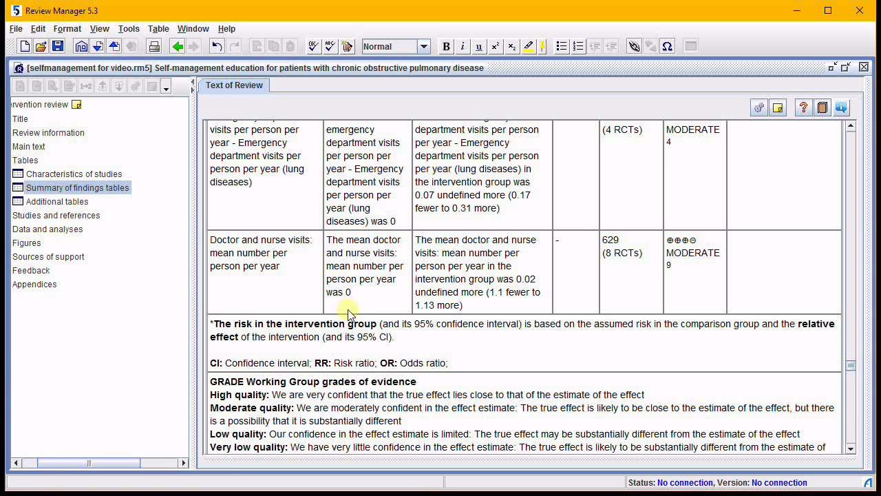